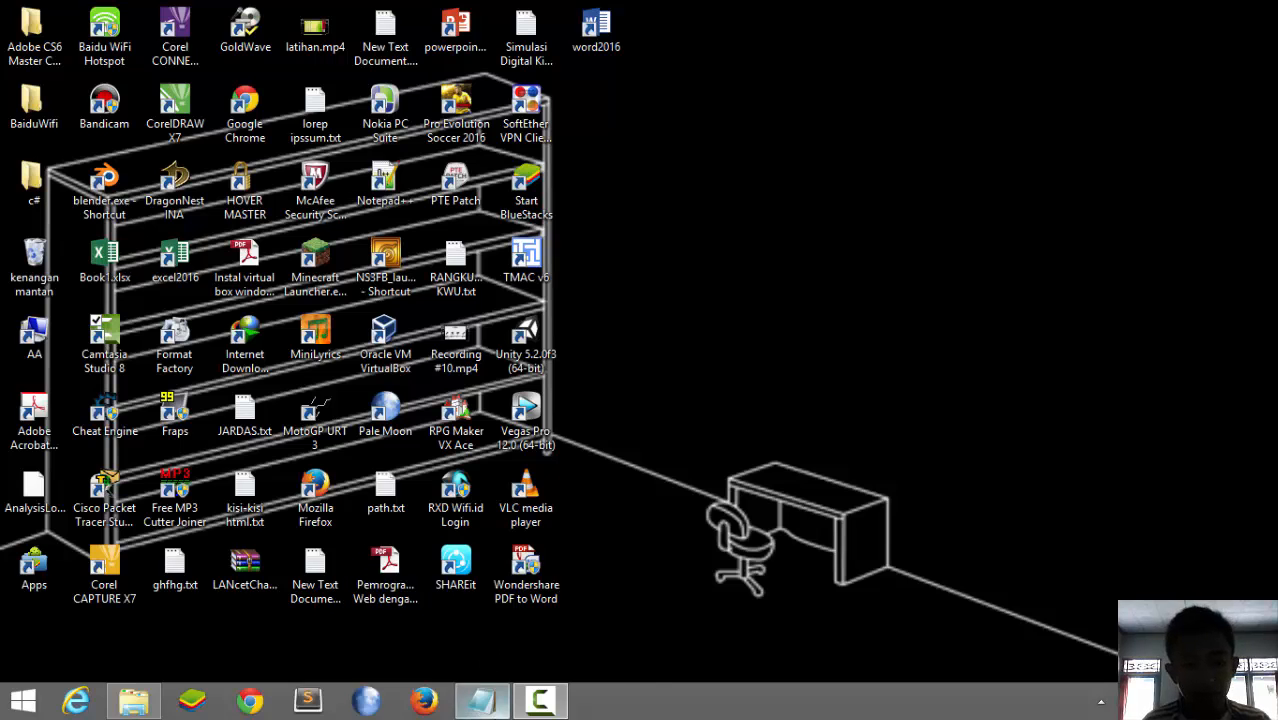
Step: Restore the lorep ipssum.txt task notes in Notepad from the taskbar
left_click(484, 700)
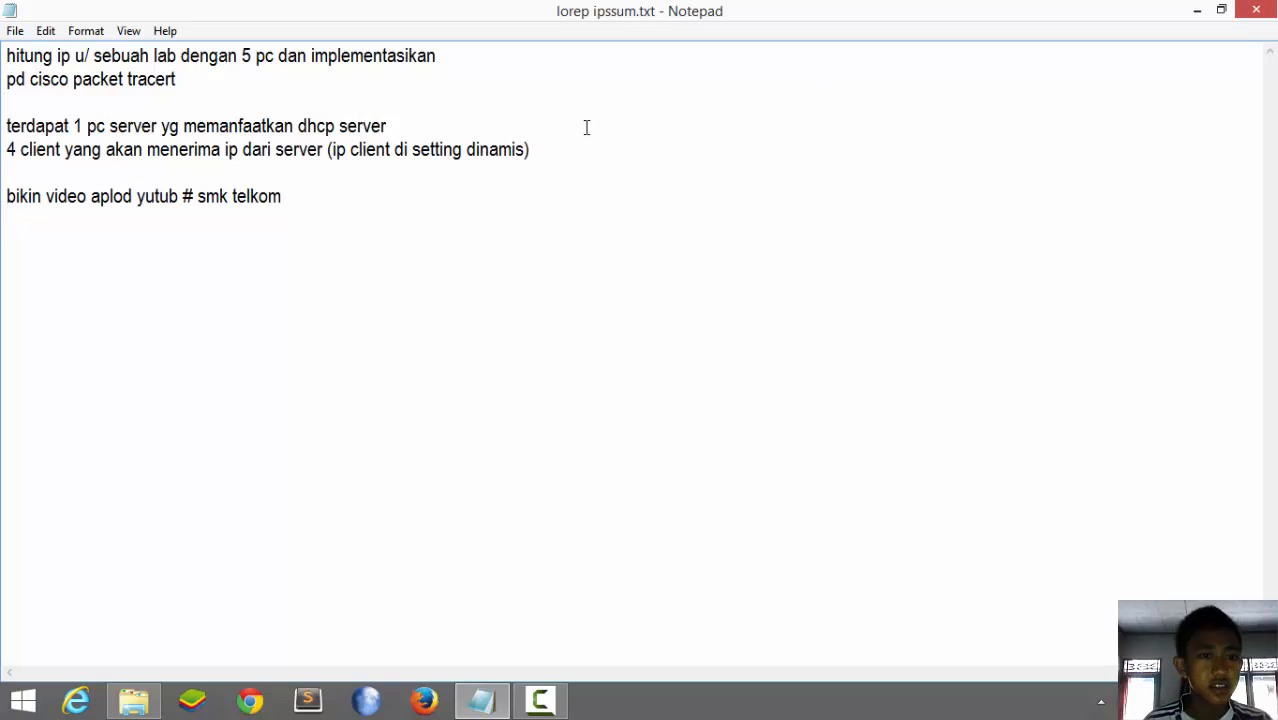
Step: Highlight the DHCP server, dynamic client IP and video upload requirements, then minimize the notes
left_click_drag(7, 125, 180, 120)
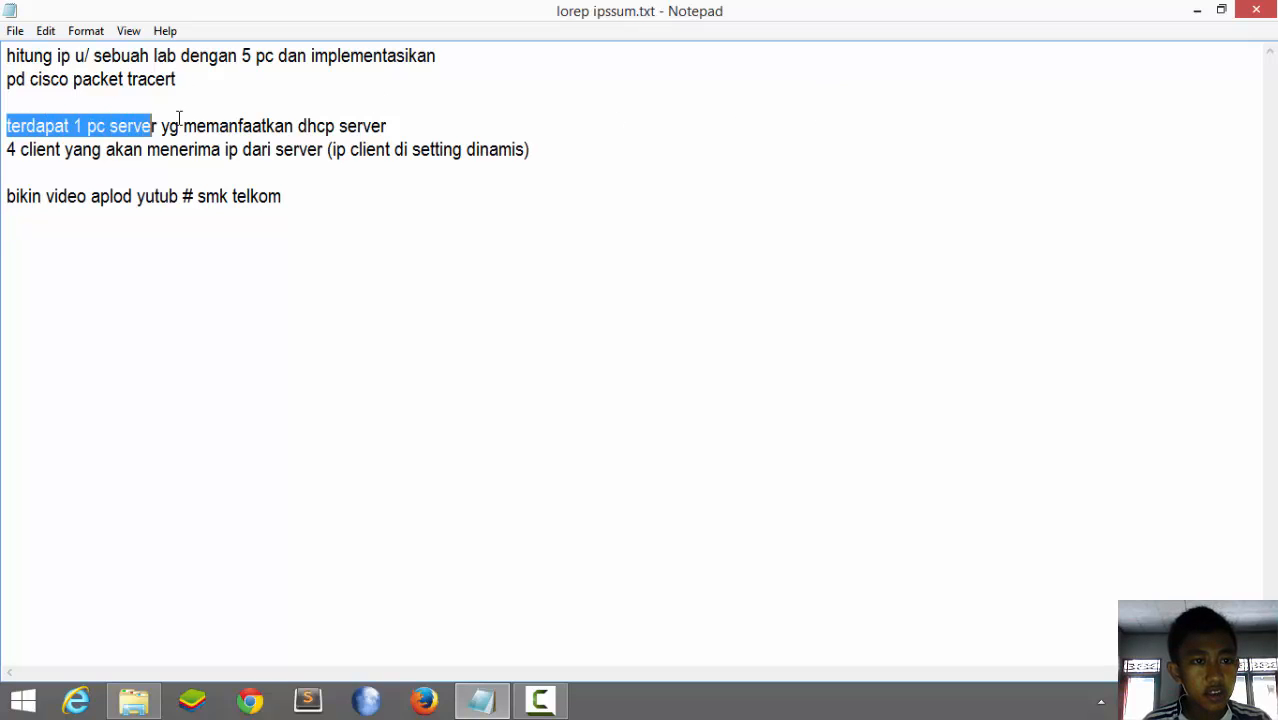
left_click(160, 112)
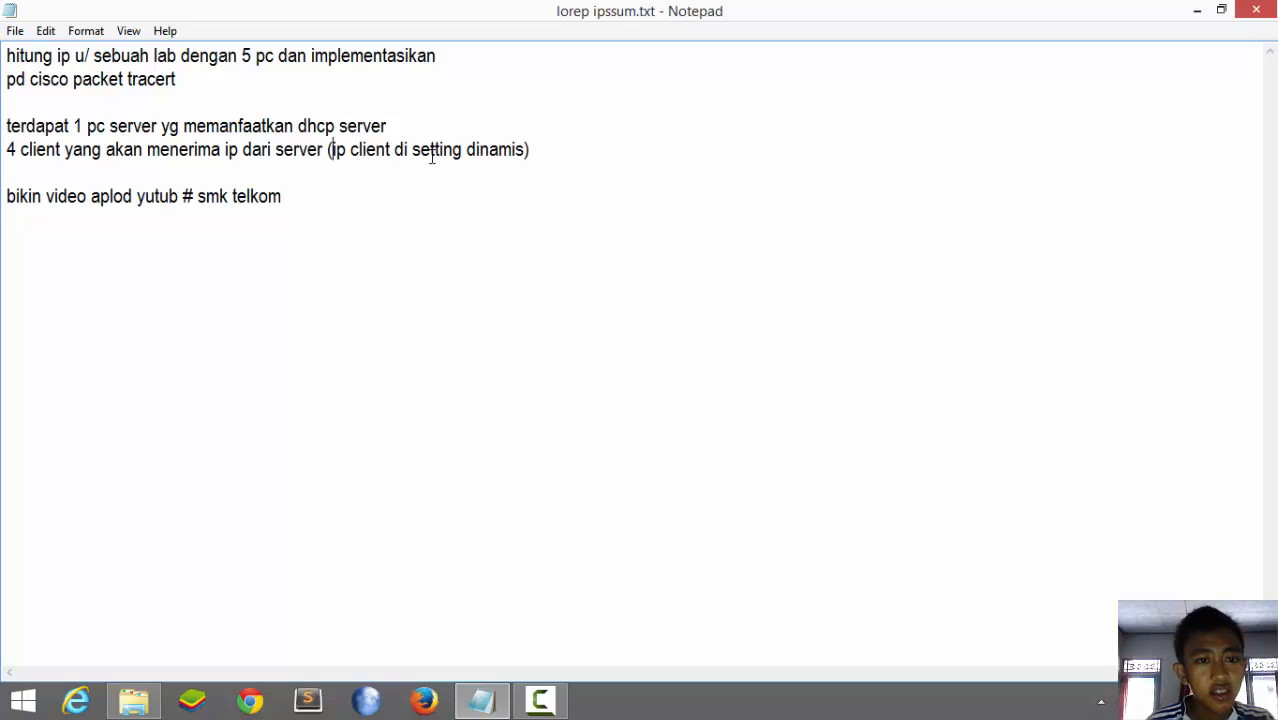
left_click(566, 148)
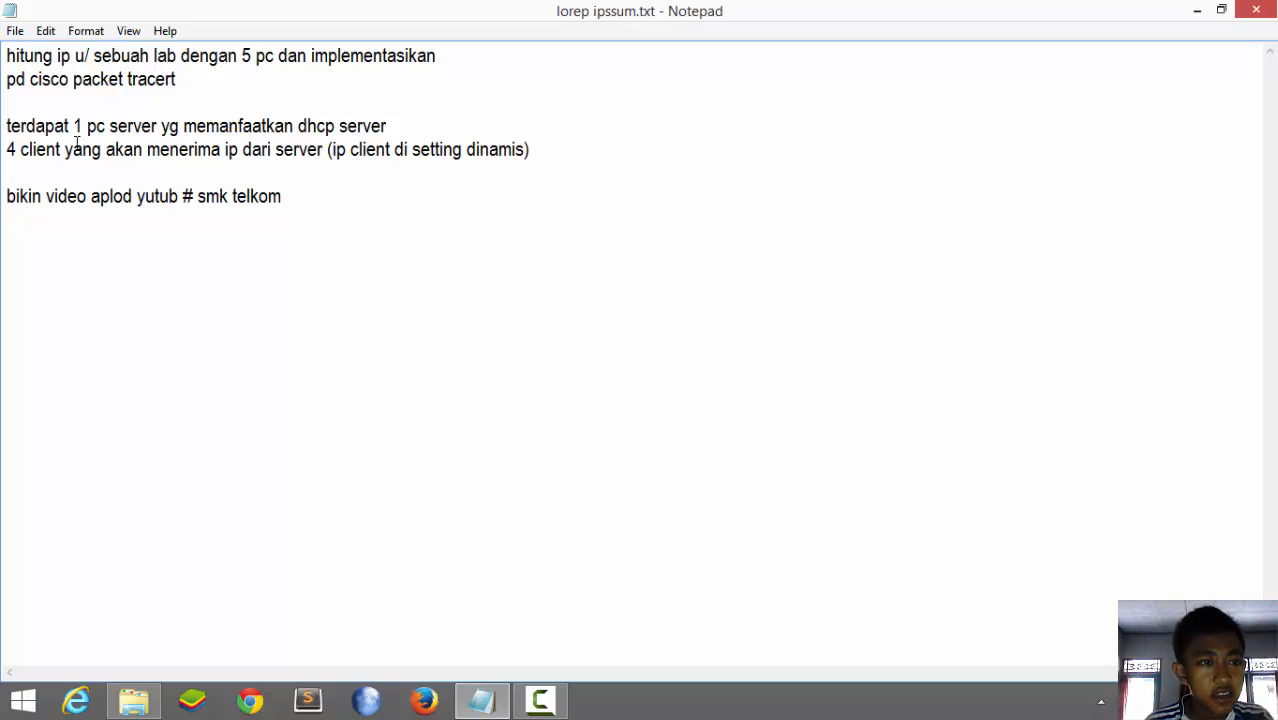
left_click_drag(562, 143, 314, 166)
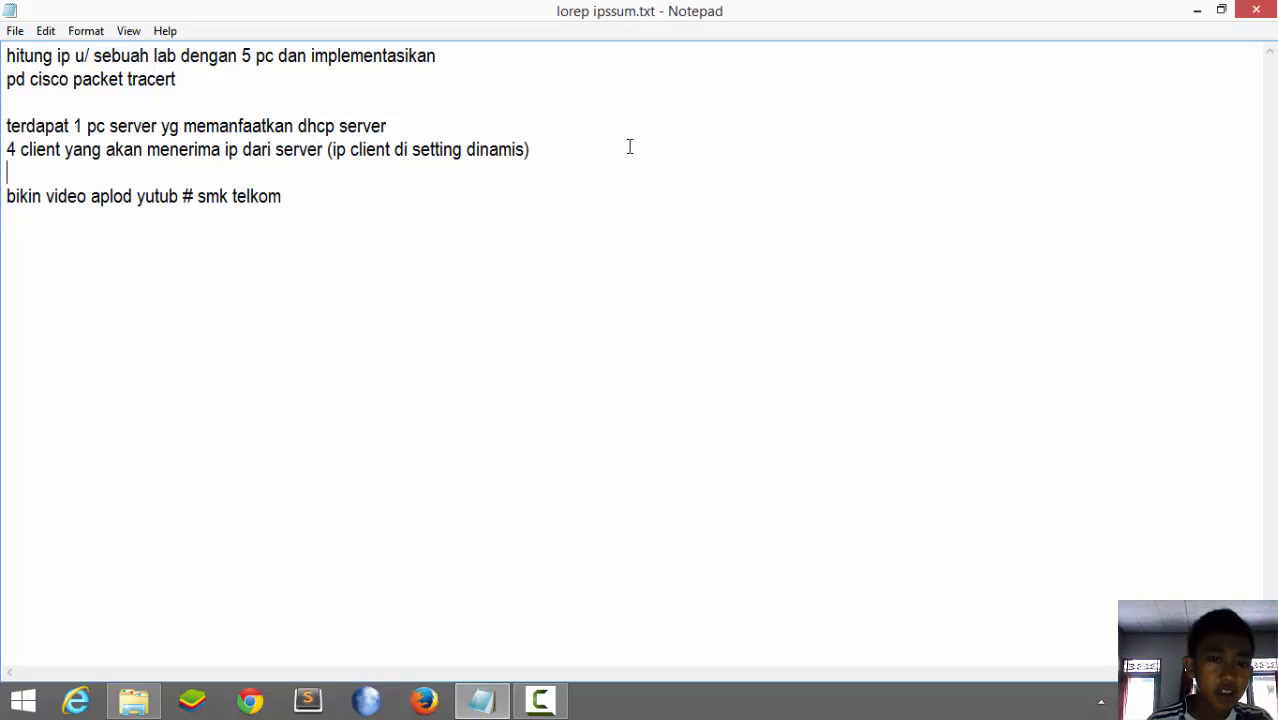
left_click_drag(630, 147, 353, 251)
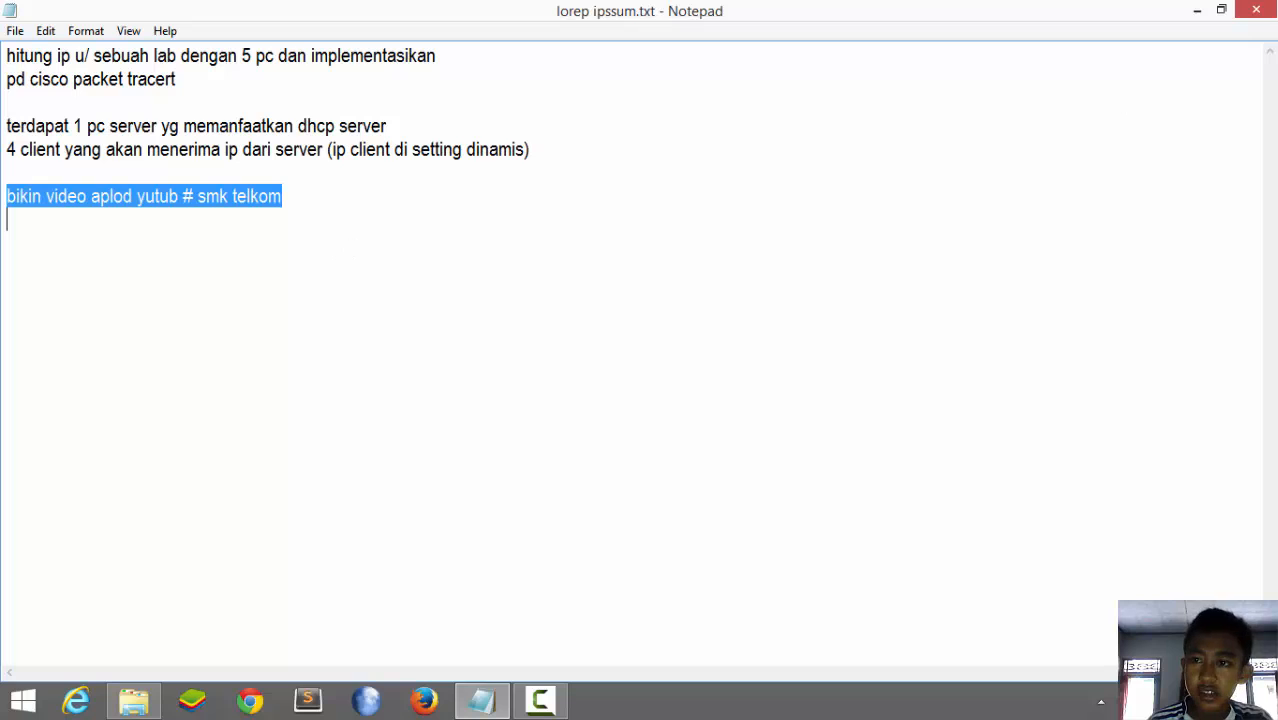
left_click(1197, 9)
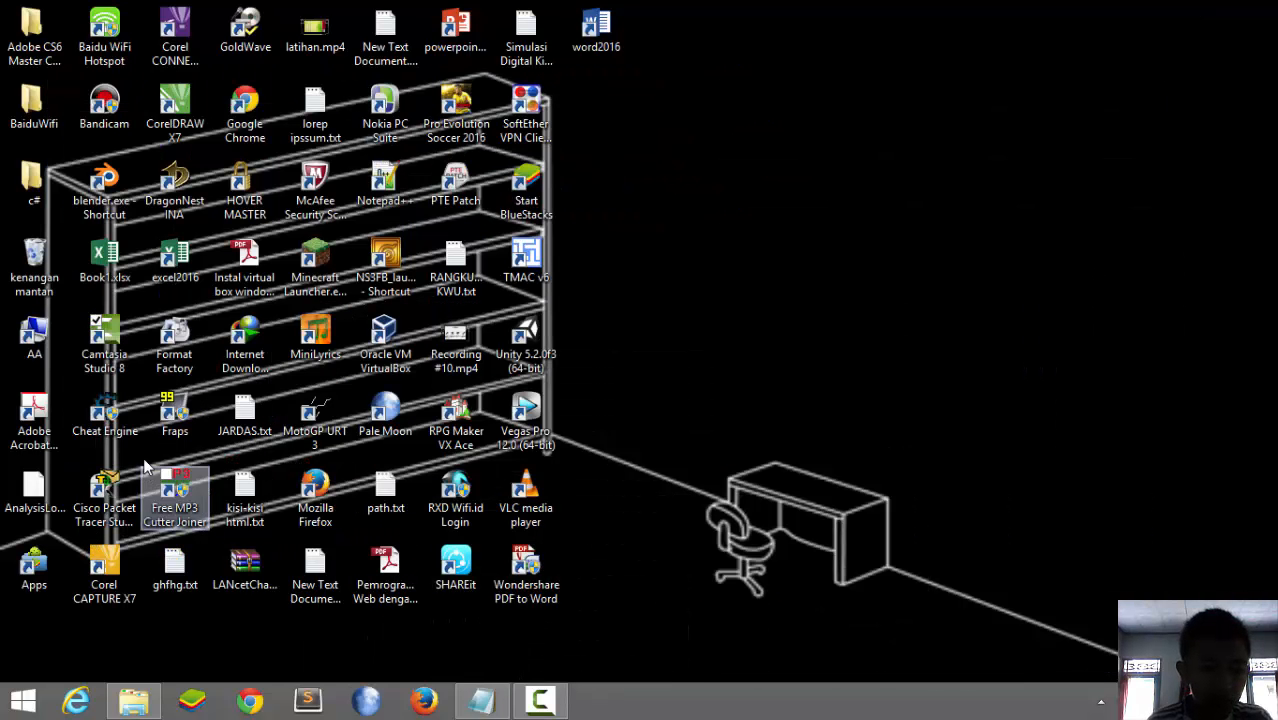
Step: Launch Cisco Packet Tracer from the desktop icon and bring the task notes back
double_click(104, 492)
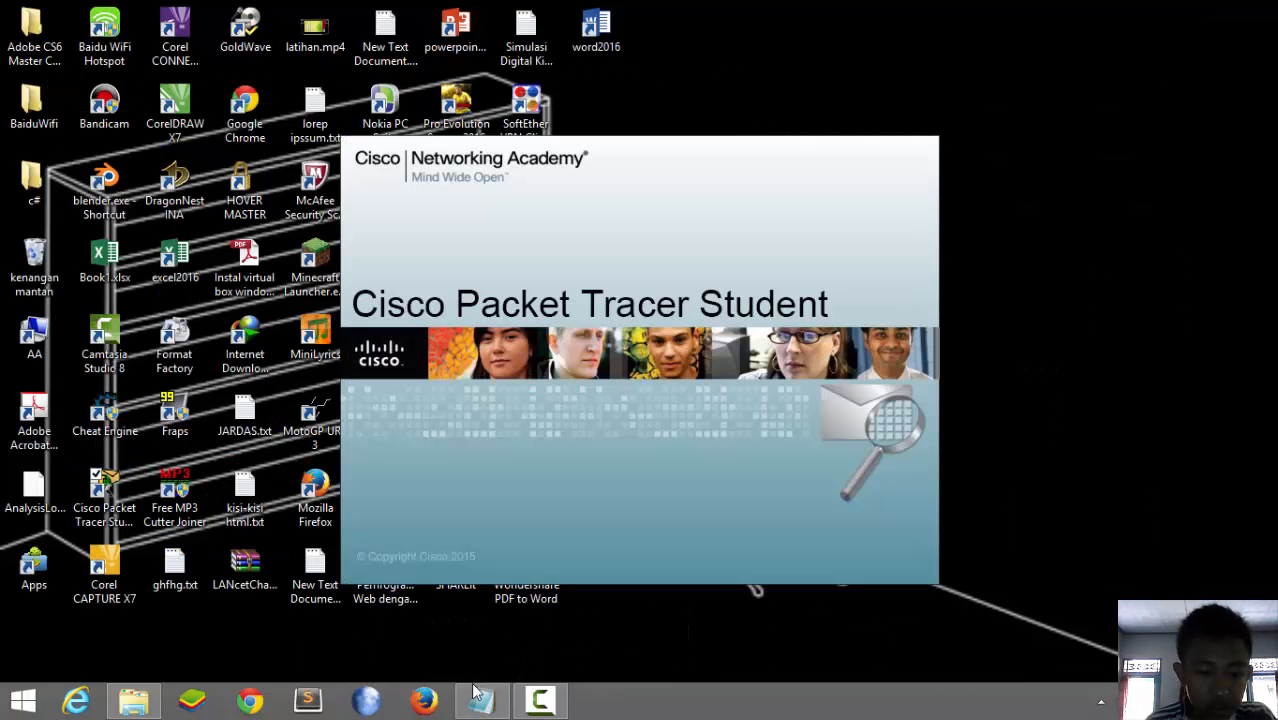
left_click(481, 699)
left_click(304, 291)
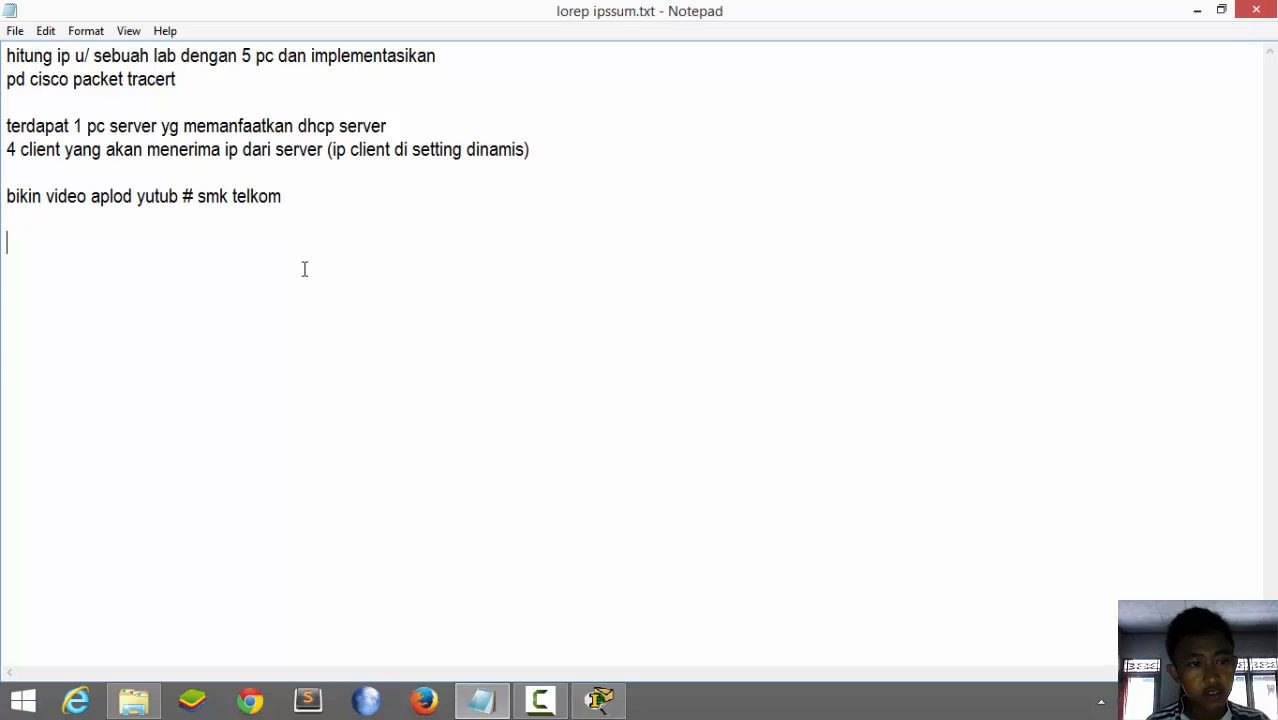
Step: Paste the subnet calculation lines for 193.70.2.6/29 and review them against the requirements
type("blok subnet : 256-248 = 8 193.70.2.6/29 NA : 193.70.2.0 BA : 193.70.2.7 jml ip valid = 8-2 =6 ip pertama : 193.70.2.1 ip terakhir : 193.70.2.6")
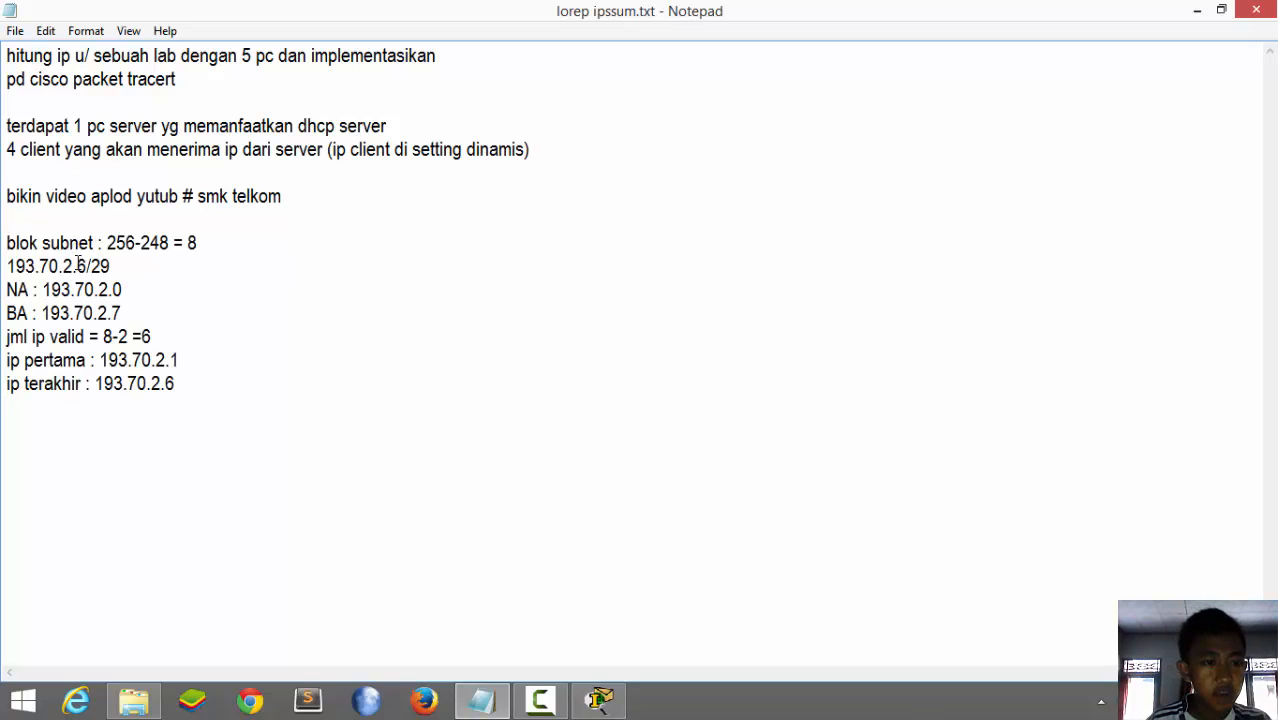
left_click_drag(124, 267, 3, 270)
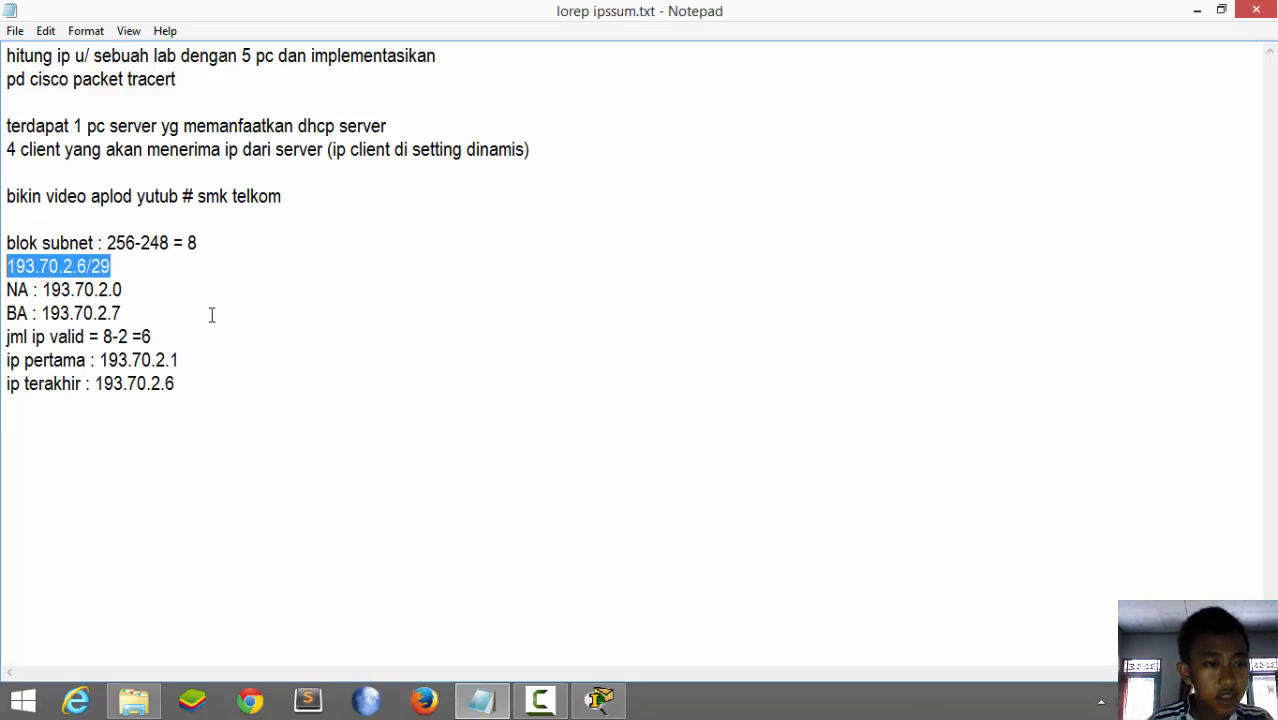
left_click(78, 266)
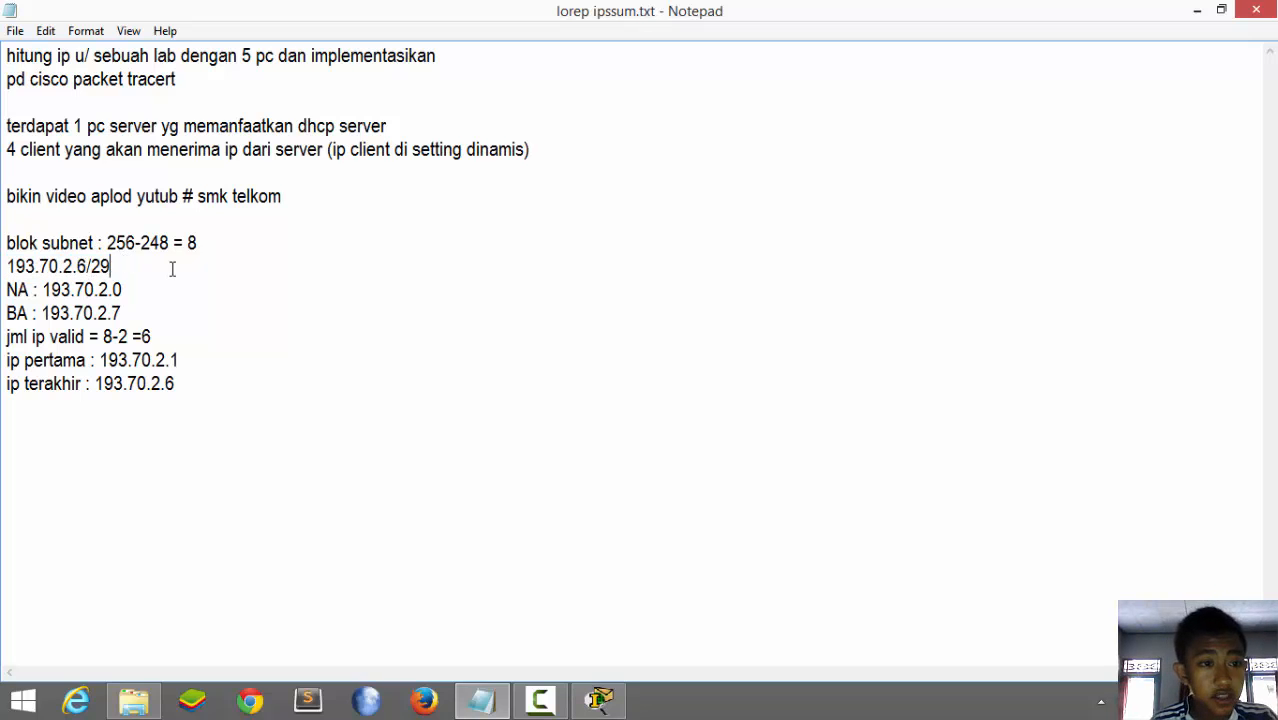
left_click_drag(160, 268, 5, 266)
left_click(269, 226)
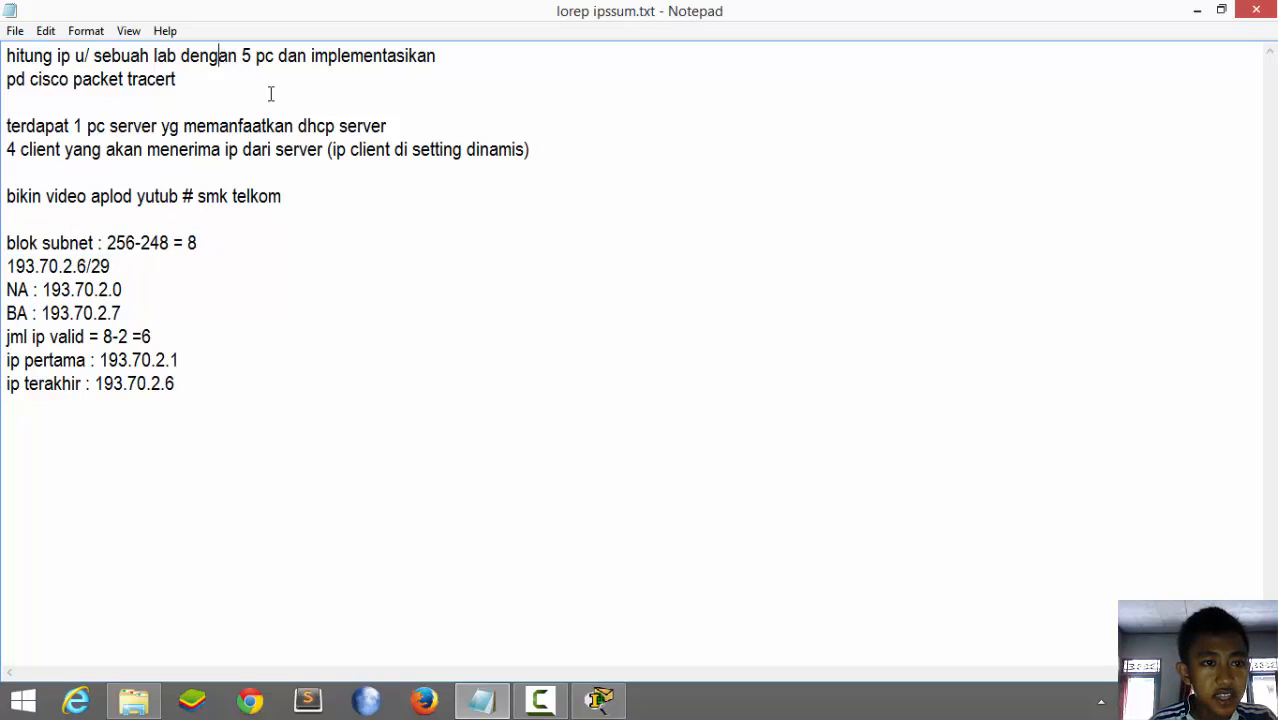
left_click(22, 149)
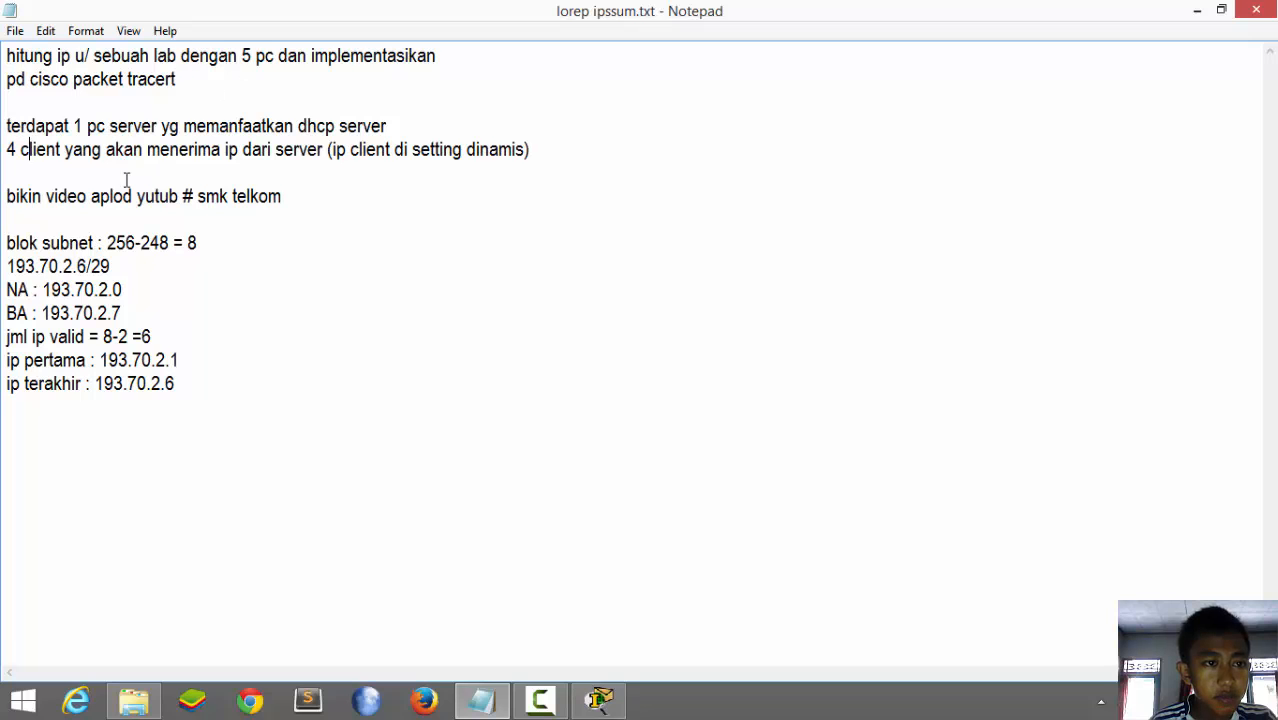
left_click_drag(562, 146, 75, 122)
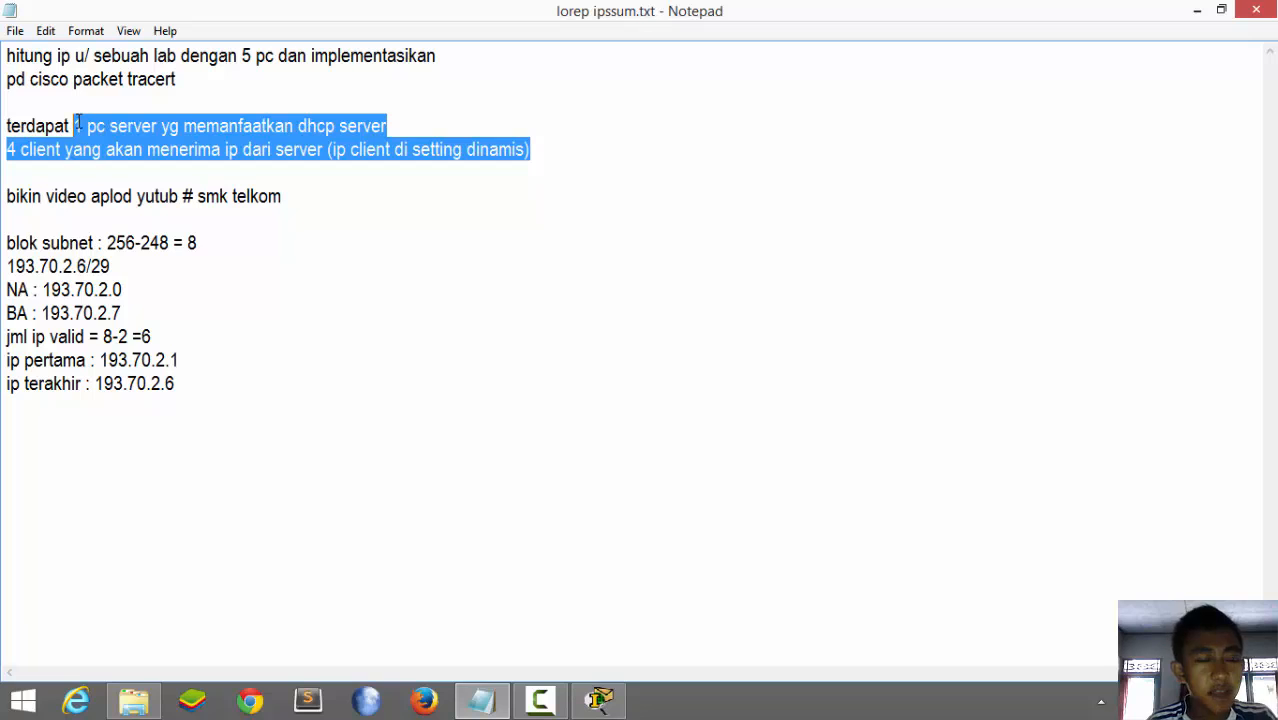
left_click(556, 146)
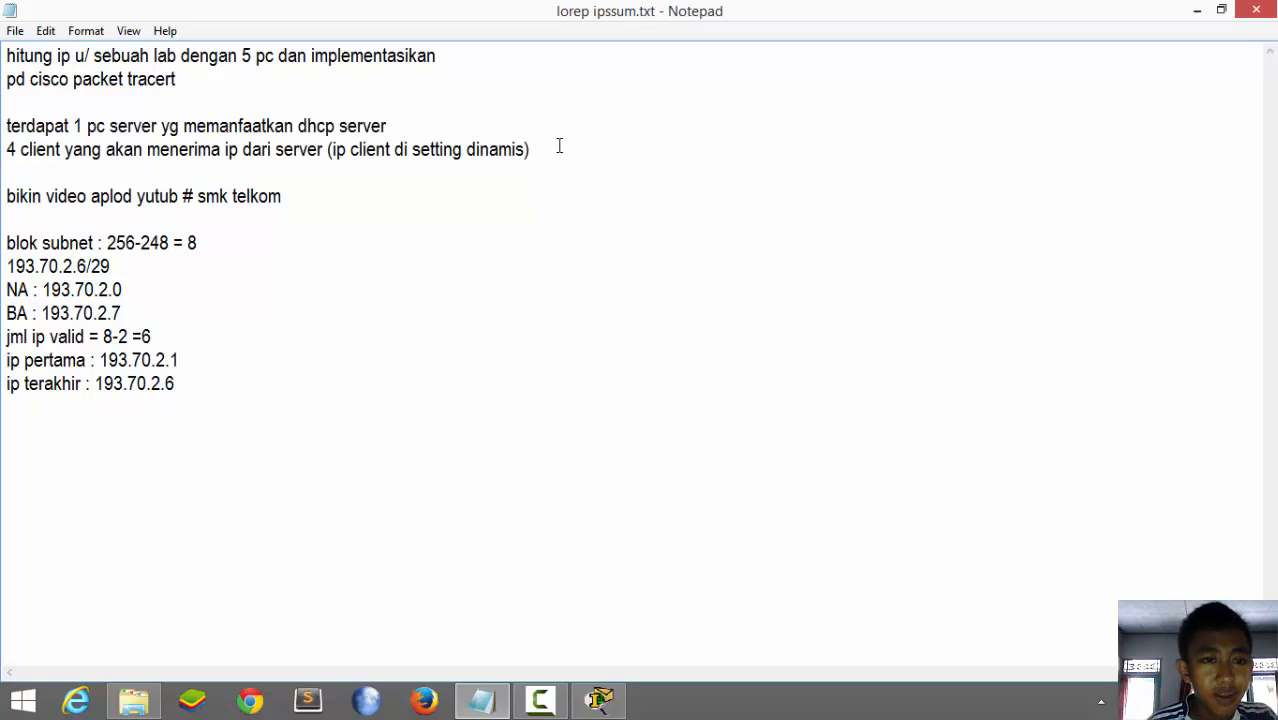
Step: Change the blok subnet line's figure to 256-248
left_click(61, 244)
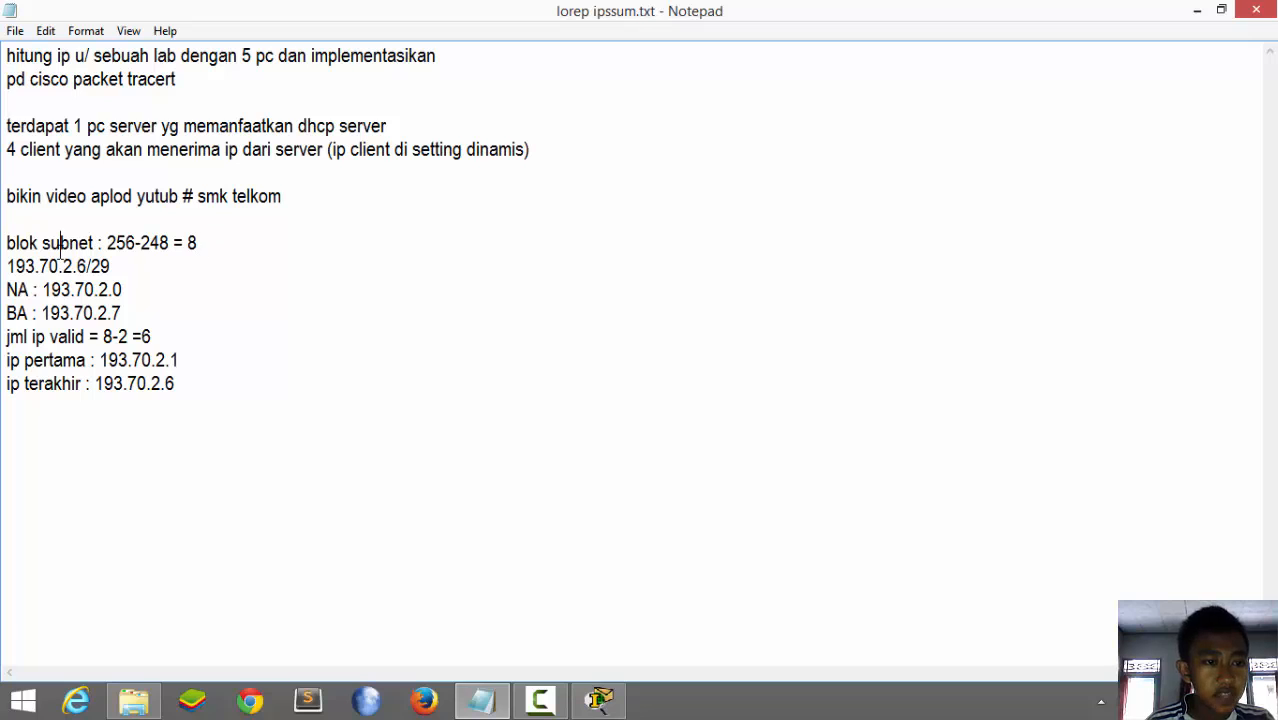
left_click(210, 230)
left_click(197, 243)
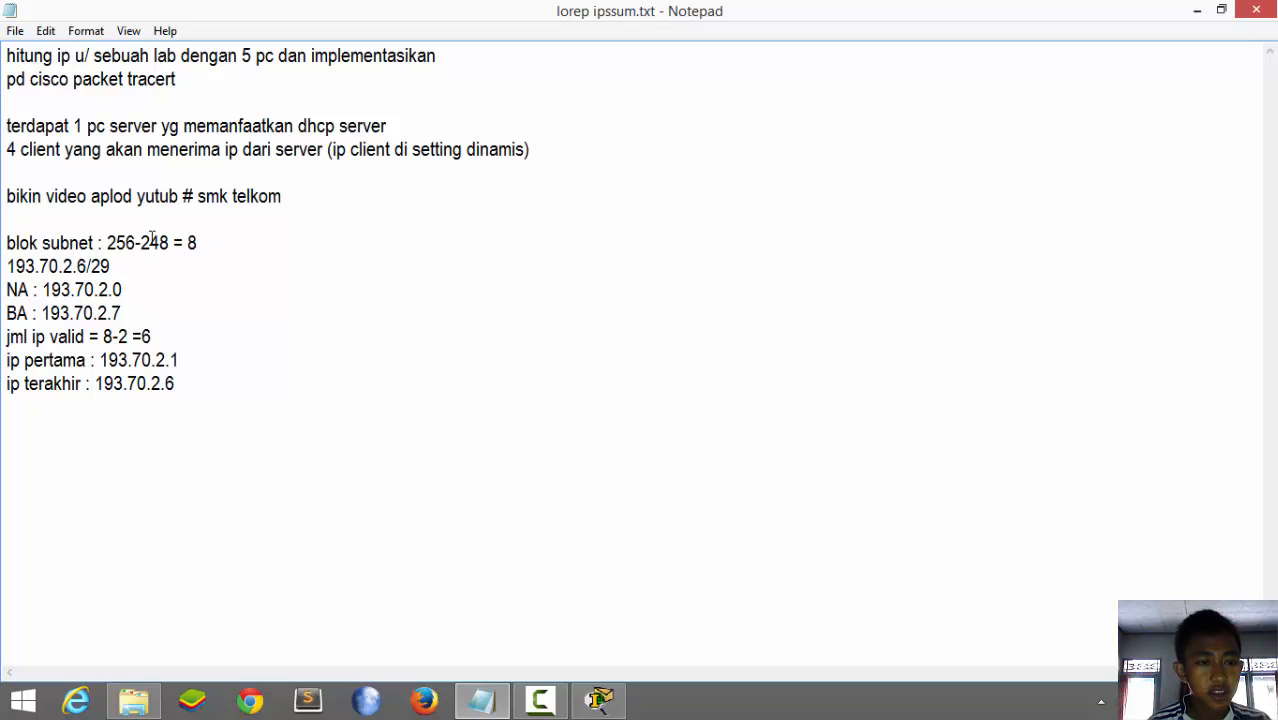
left_click_drag(195, 243, 127, 247)
type("265")
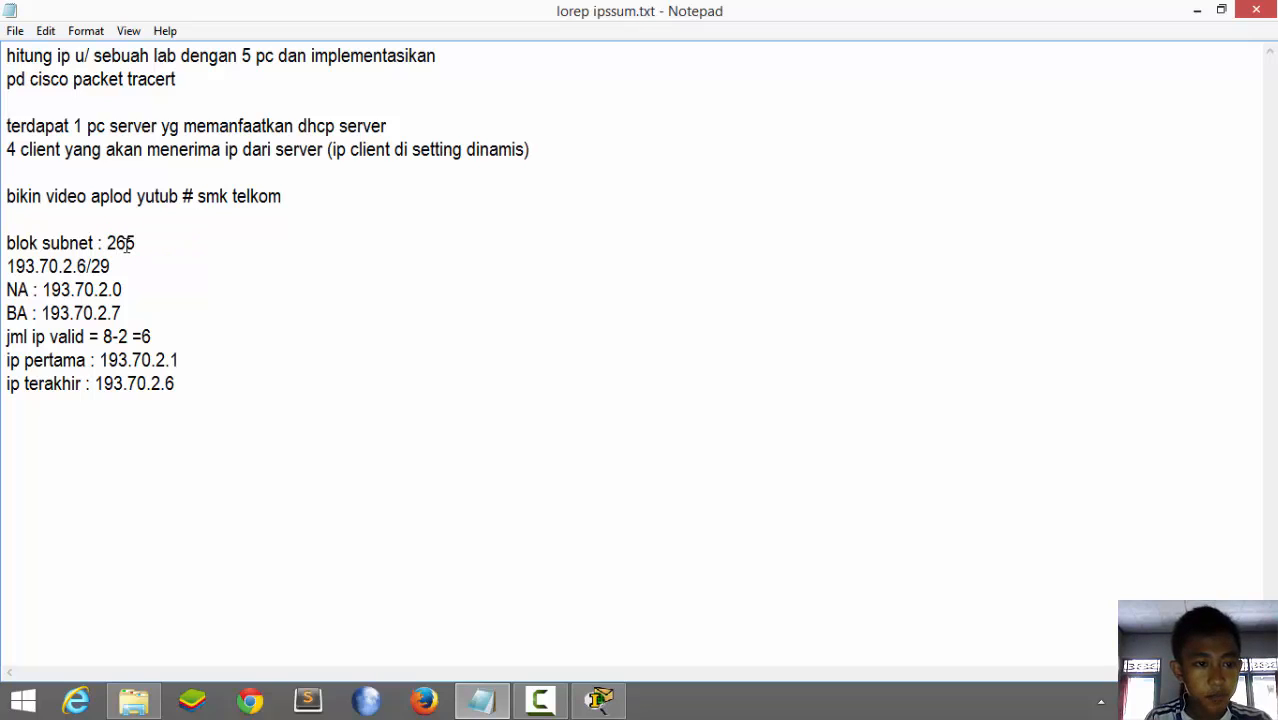
key("BackSpace")
key("BackSpace")
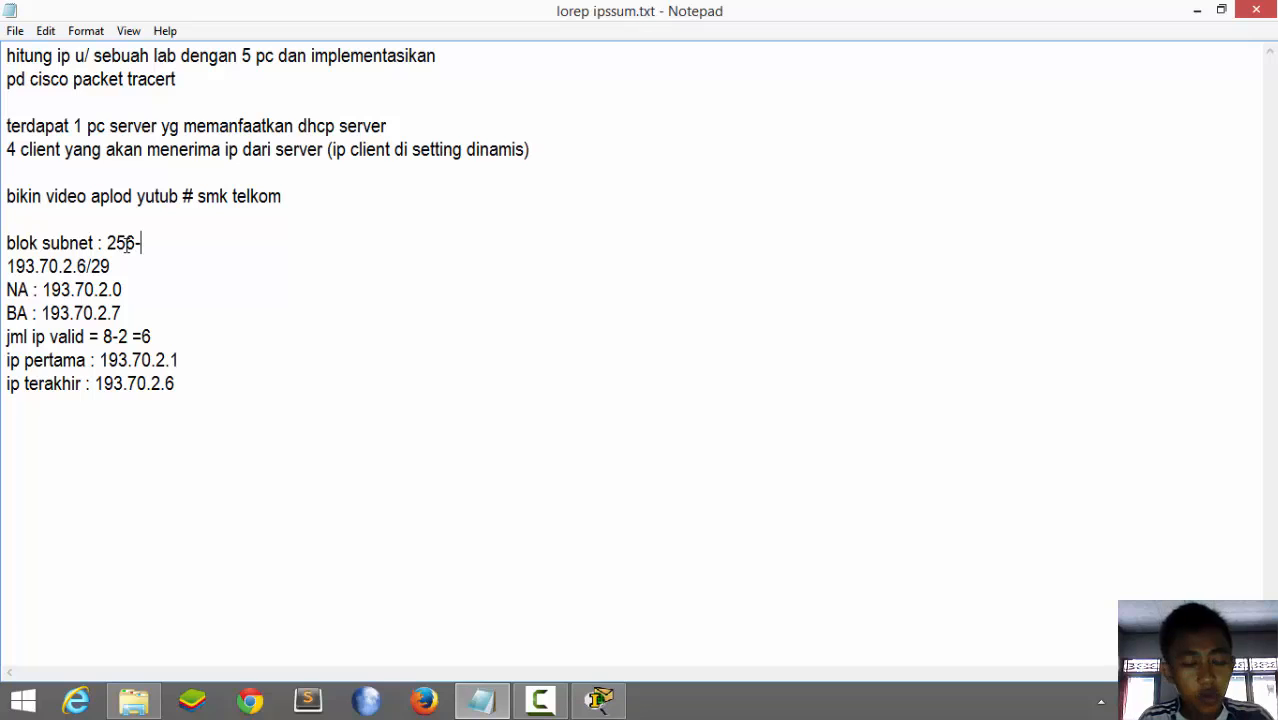
type("248")
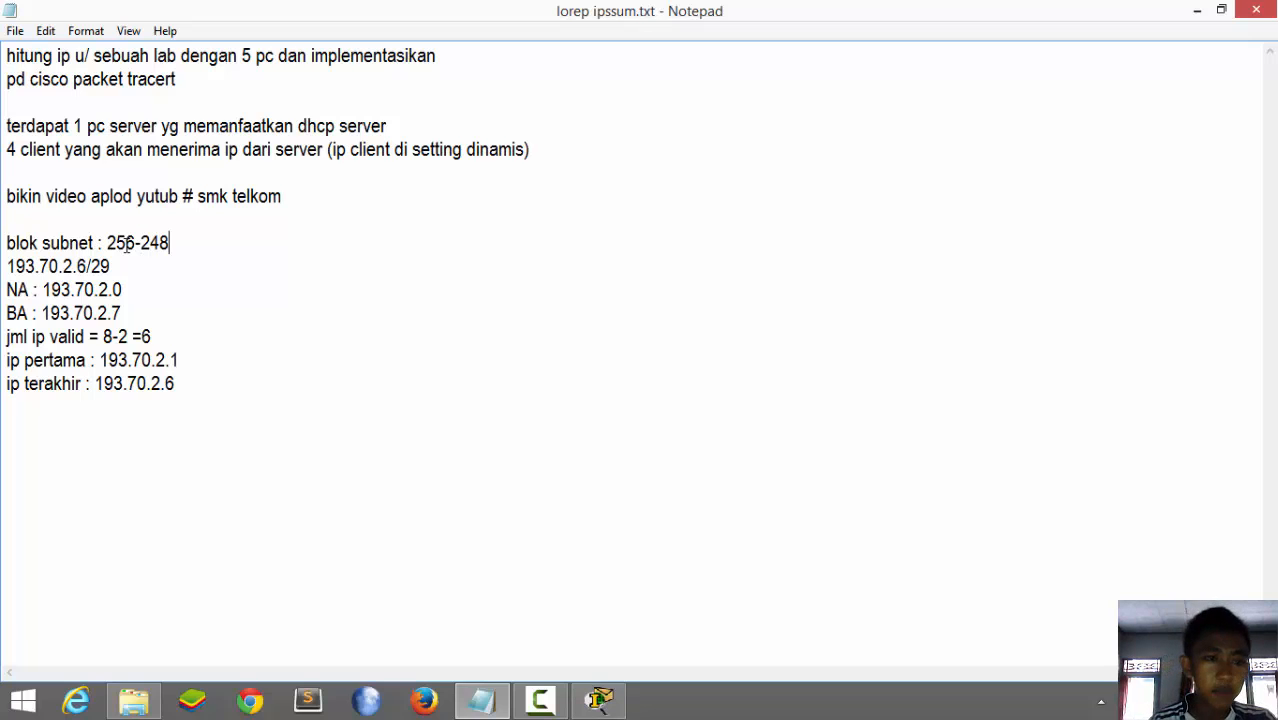
Step: Add an 'SM : 255.255.255.248' mask line under the 193.70.2.6/29 address
left_click(168, 257)
key("Return")
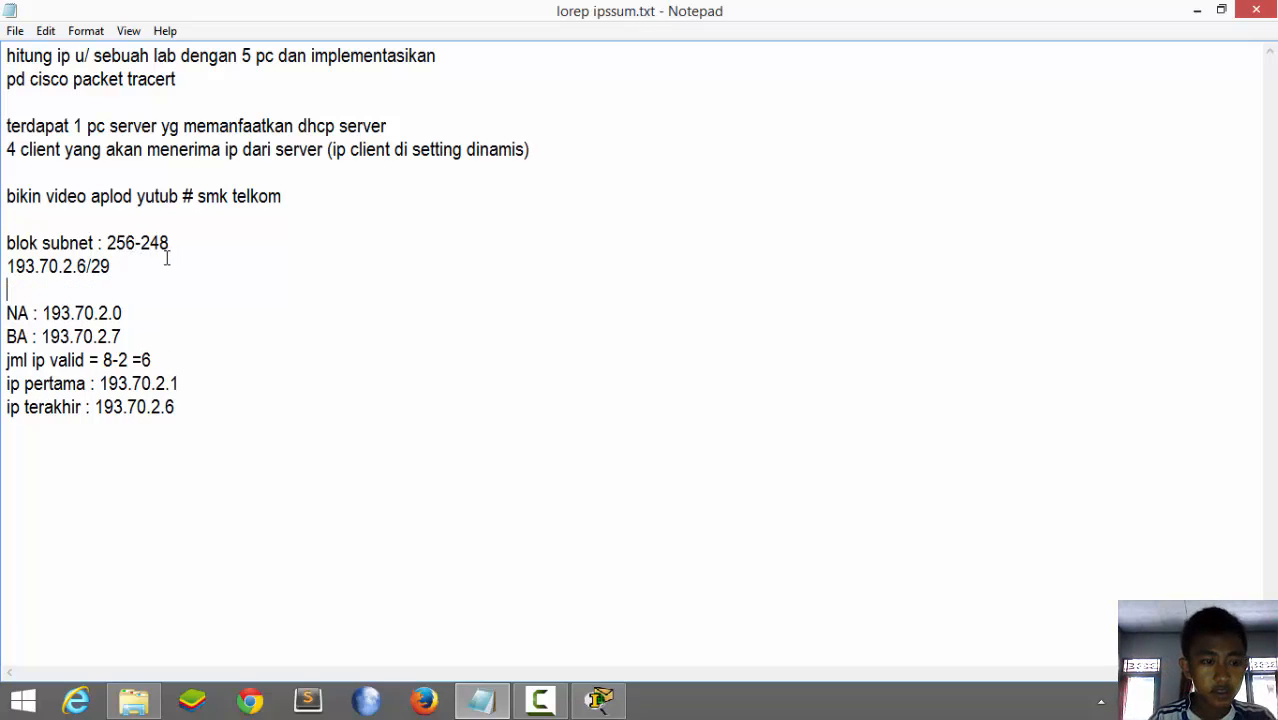
type("SM")
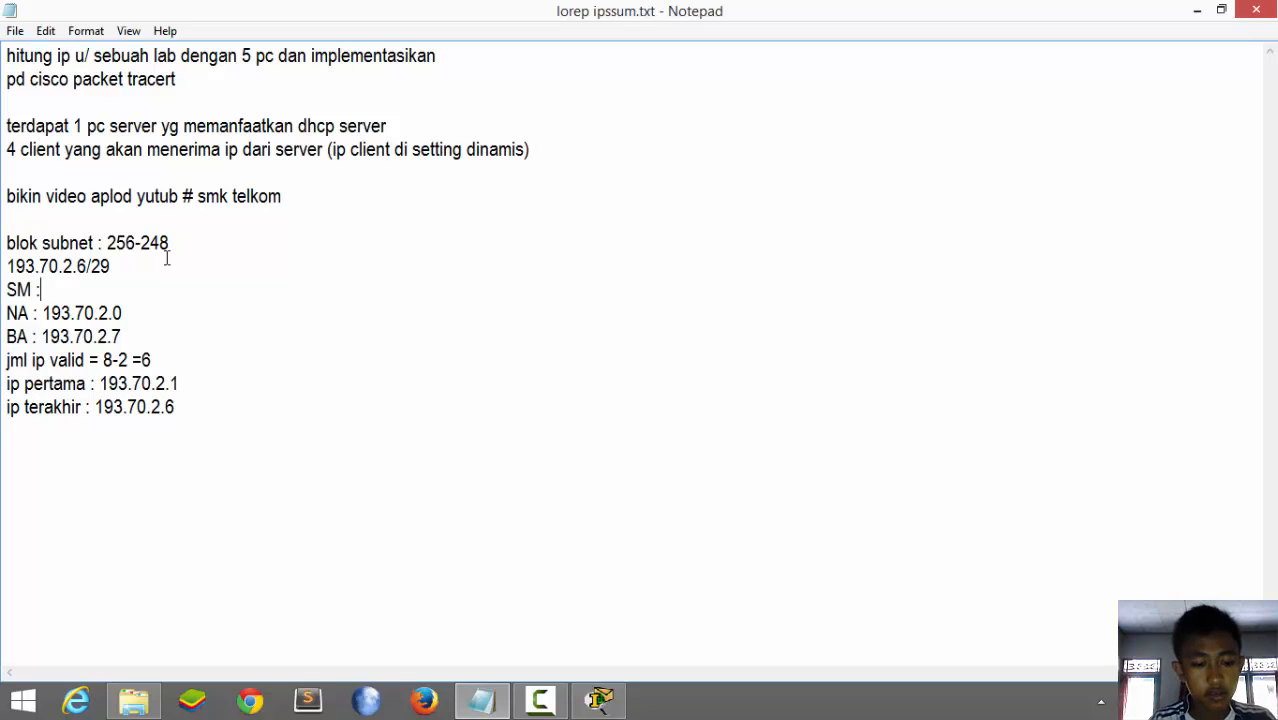
type(" : 255/25")
key("BackSpace")
key("BackSpace")
key("BackSpace")
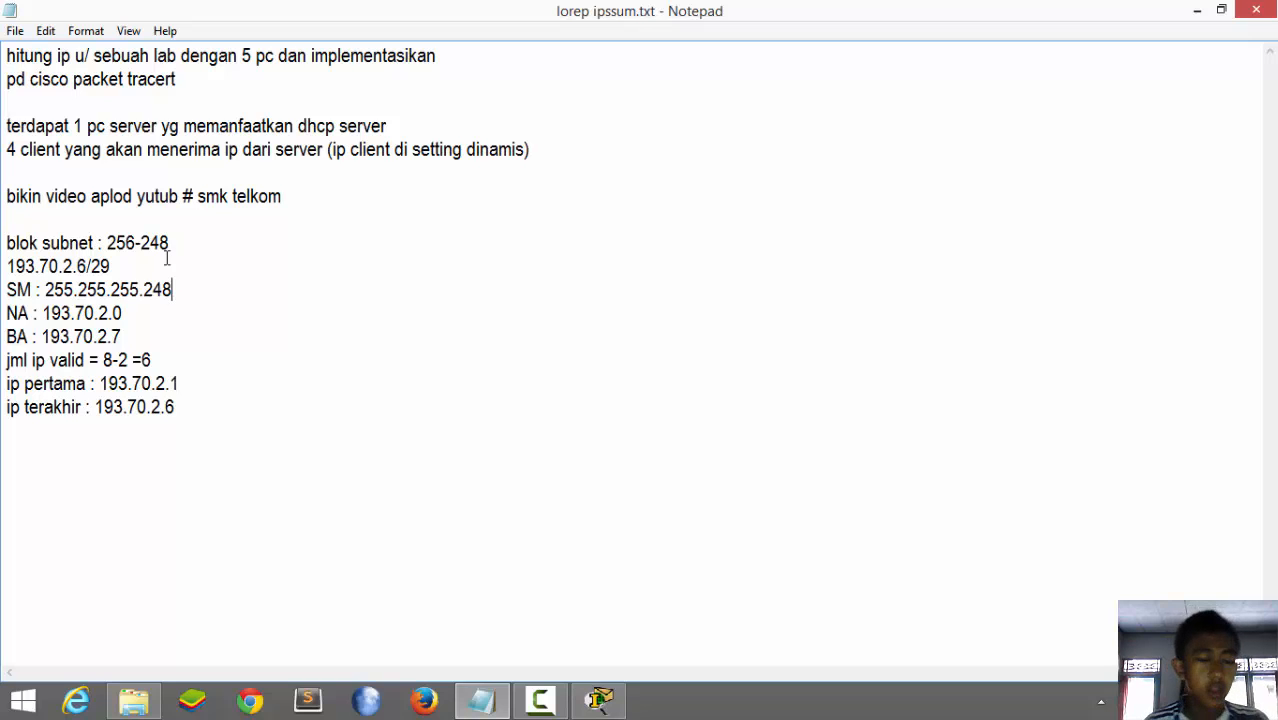
left_click(196, 243)
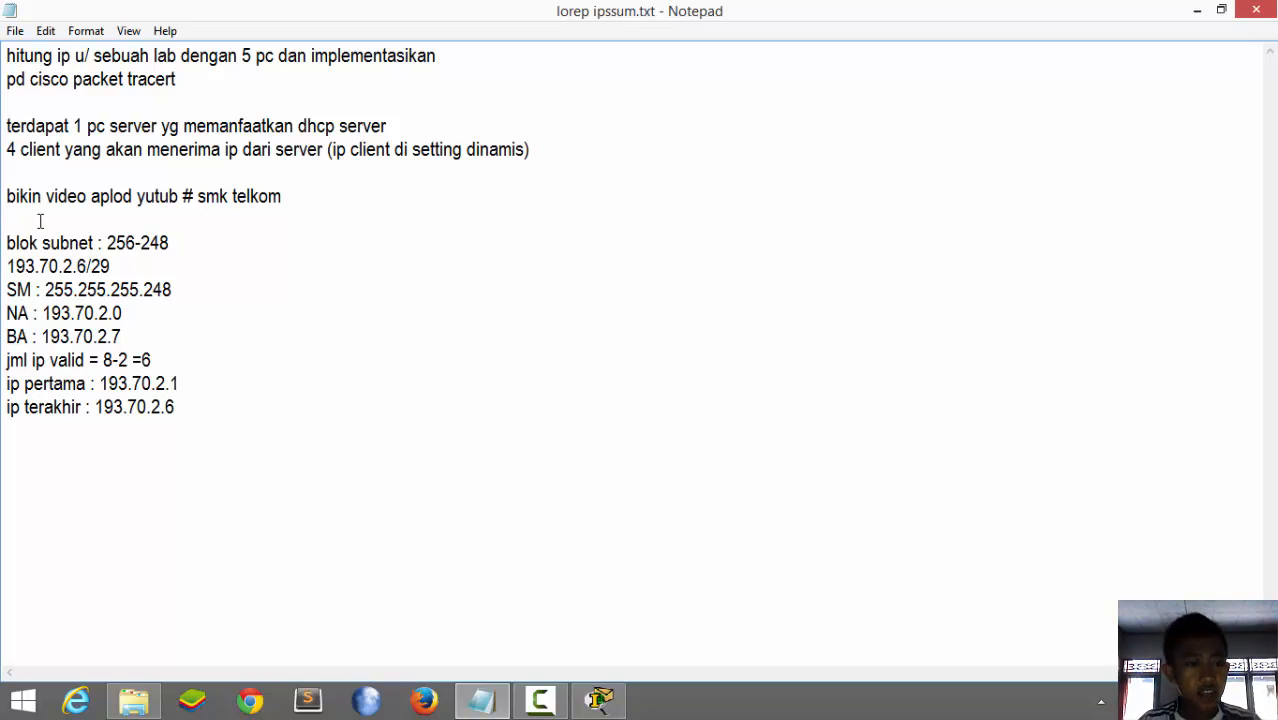
Step: Complete the blok subnet line so it reads 256-248=8
left_click_drag(201, 268, 31, 243)
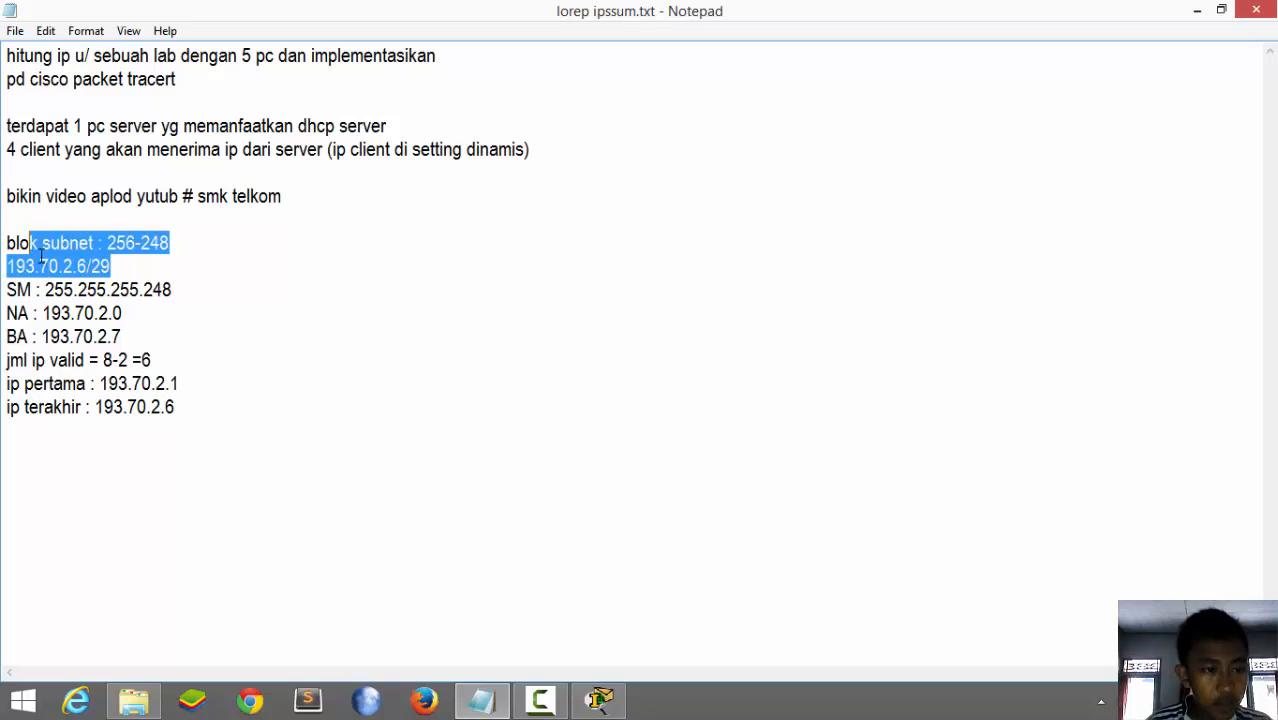
left_click(175, 270)
left_click(177, 241)
left_click(184, 287)
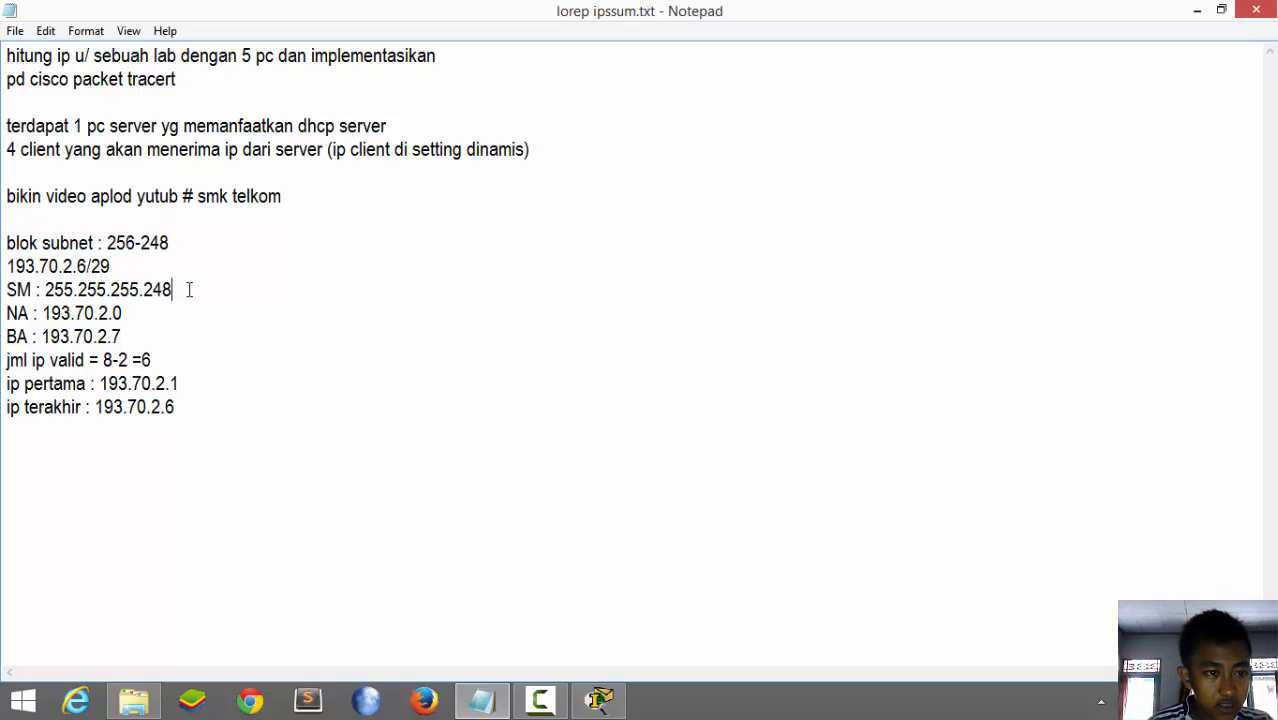
left_click(131, 268)
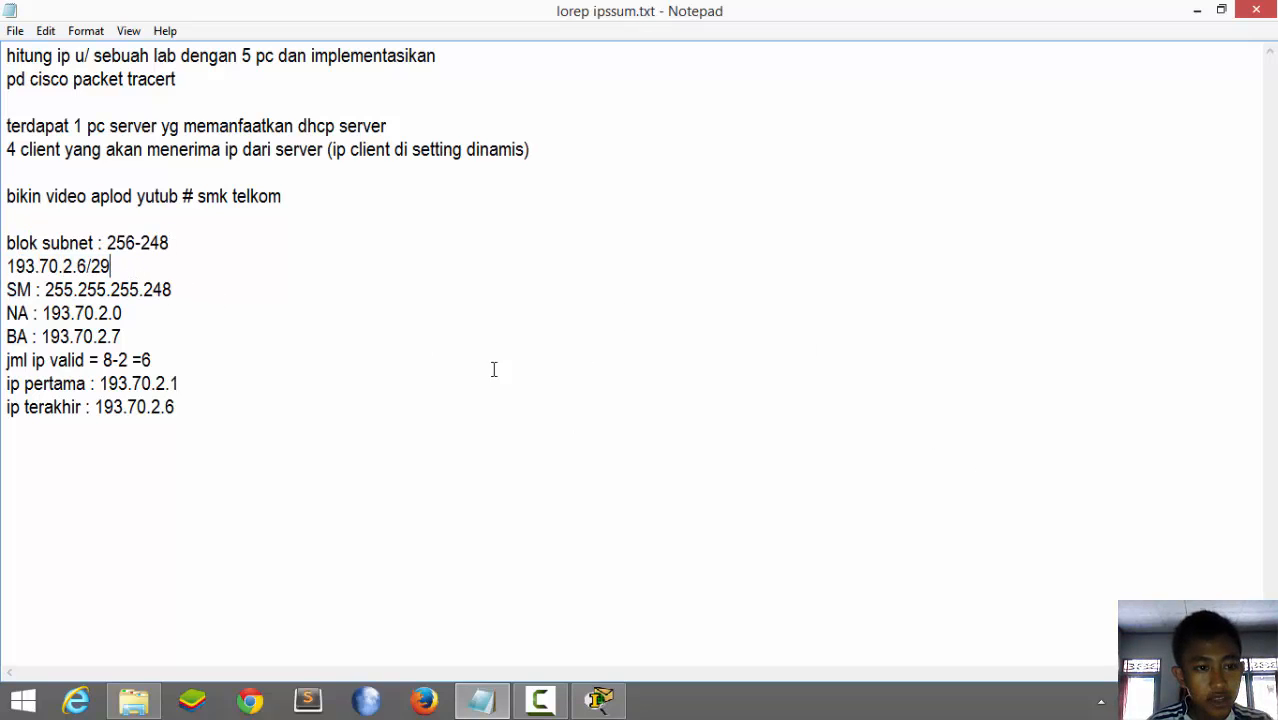
left_click(190, 243)
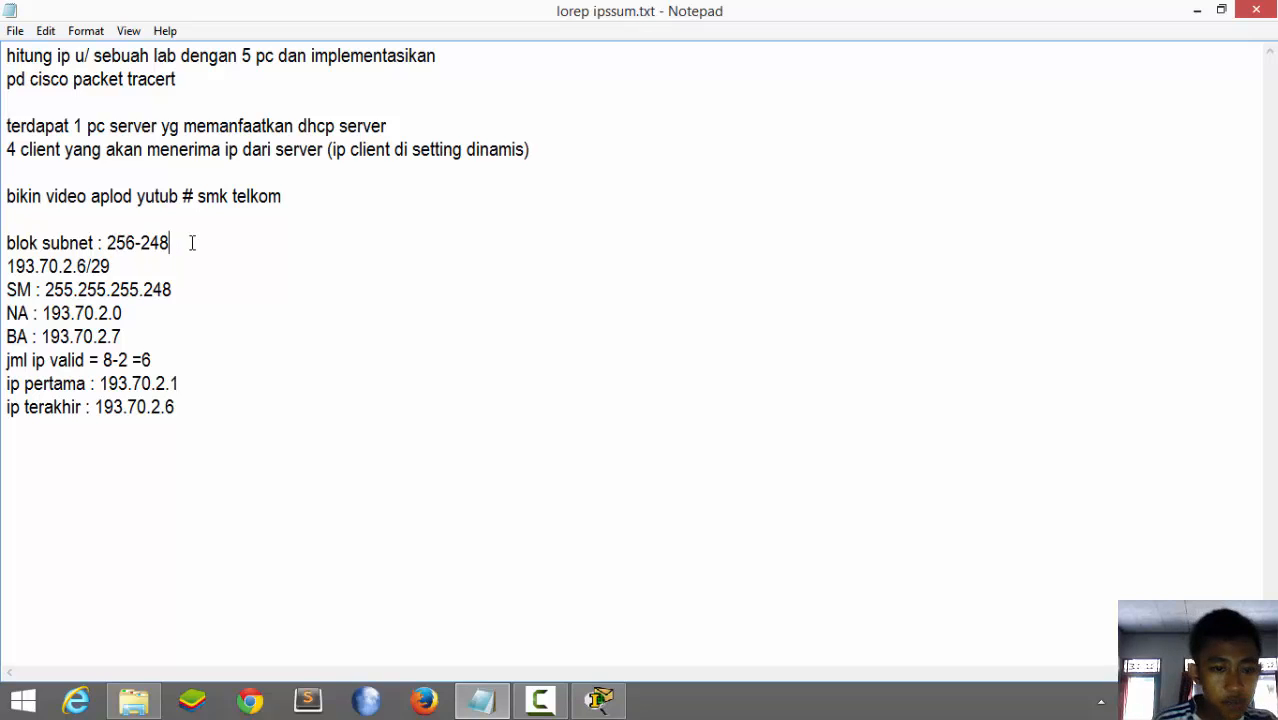
type("=")
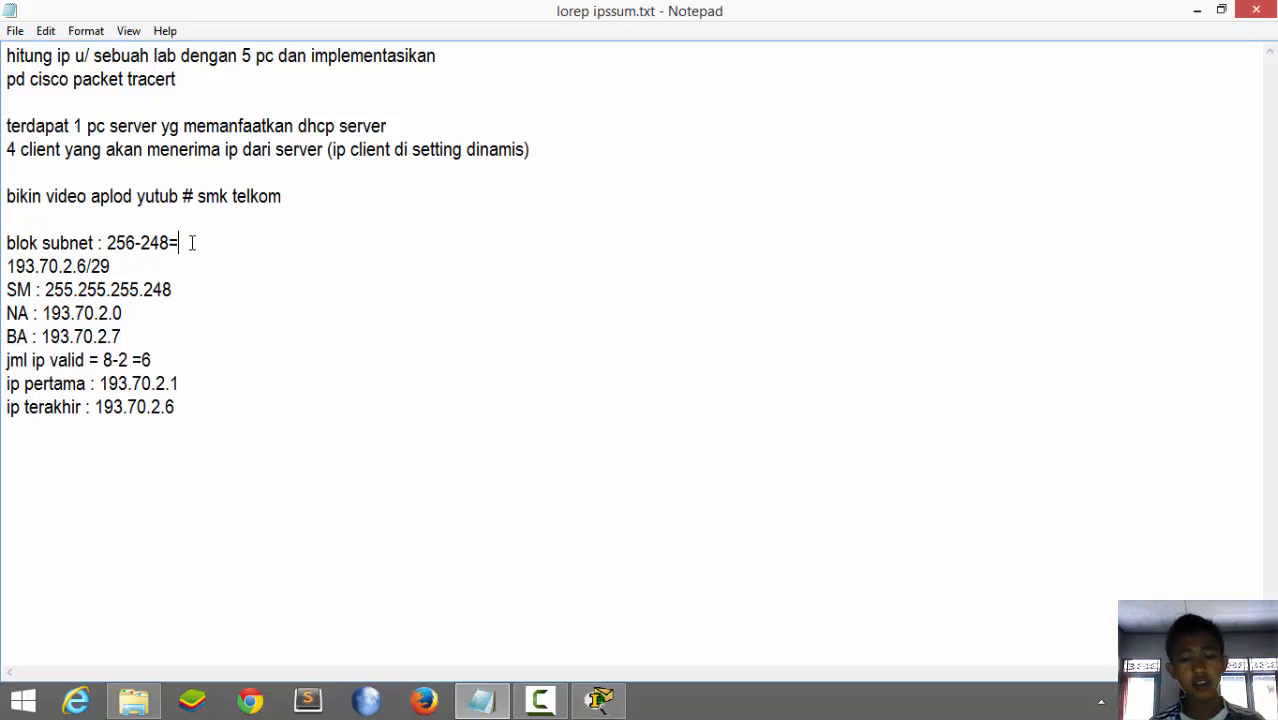
type("8")
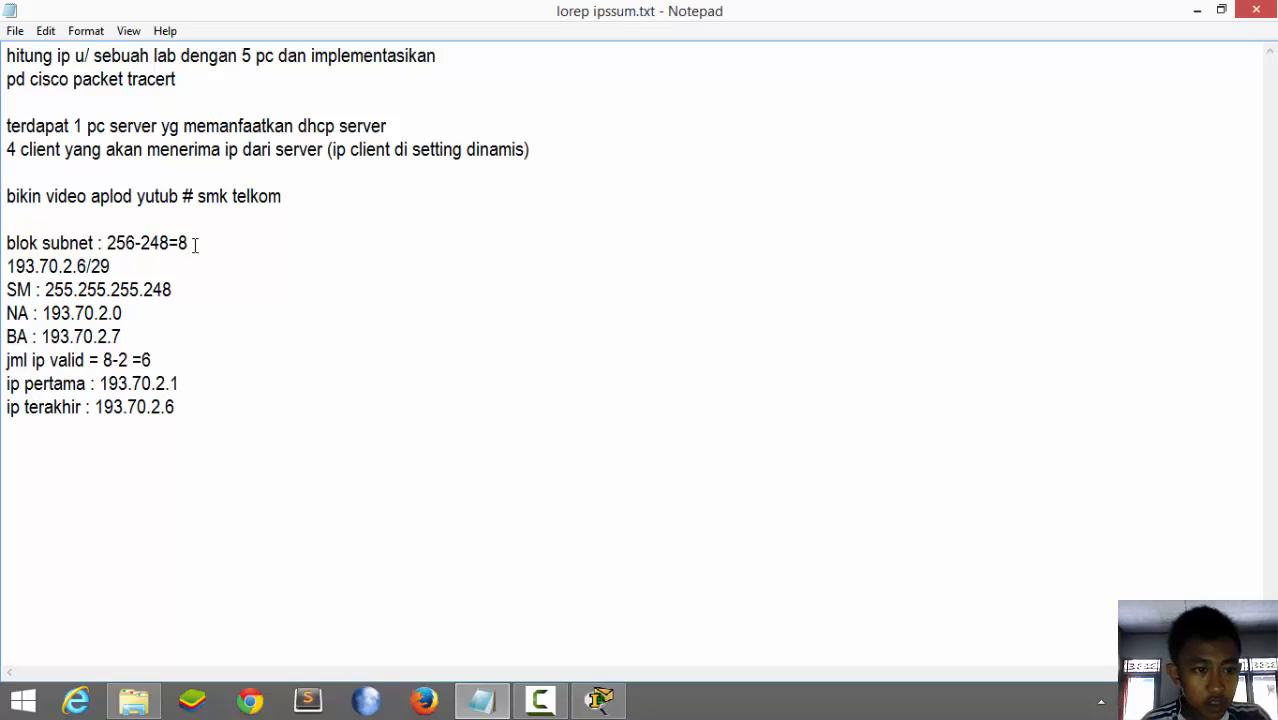
Step: Go over the six valid hosts, first IP 193.70.2.1 and last 193.70.2.6, then switch to Packet Tracer
left_click(118, 360)
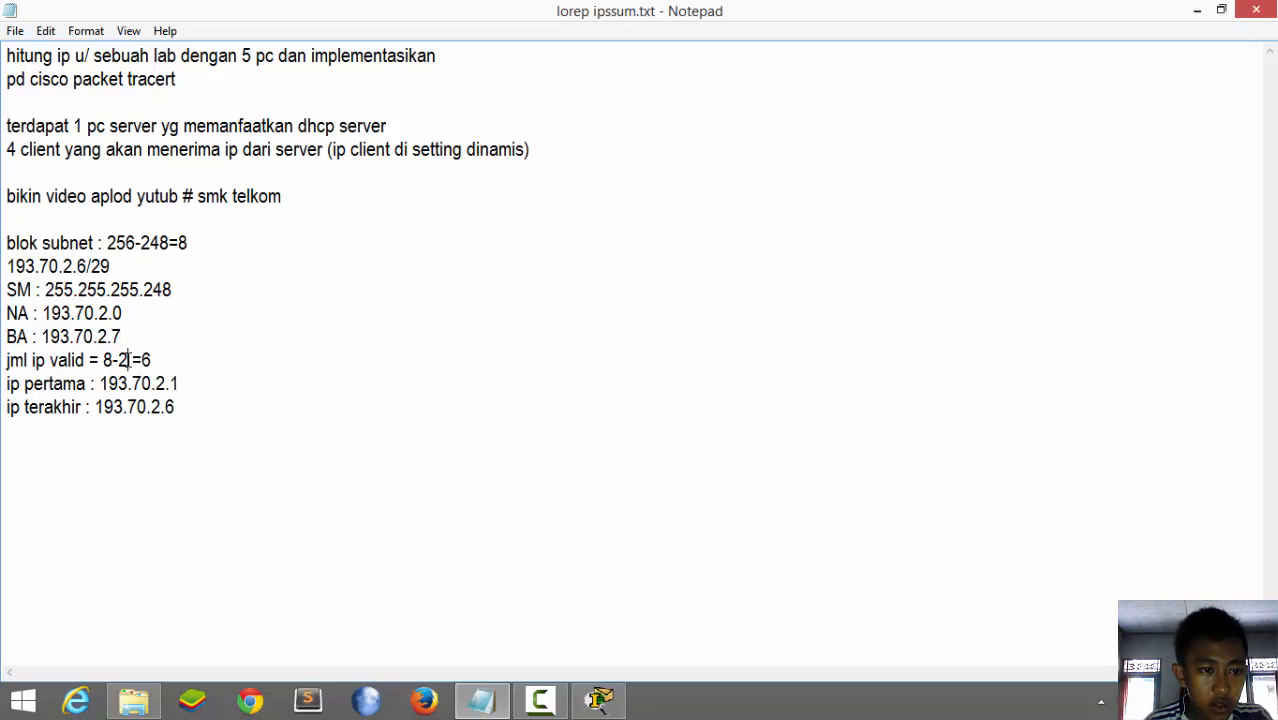
left_click_drag(127, 360, 121, 360)
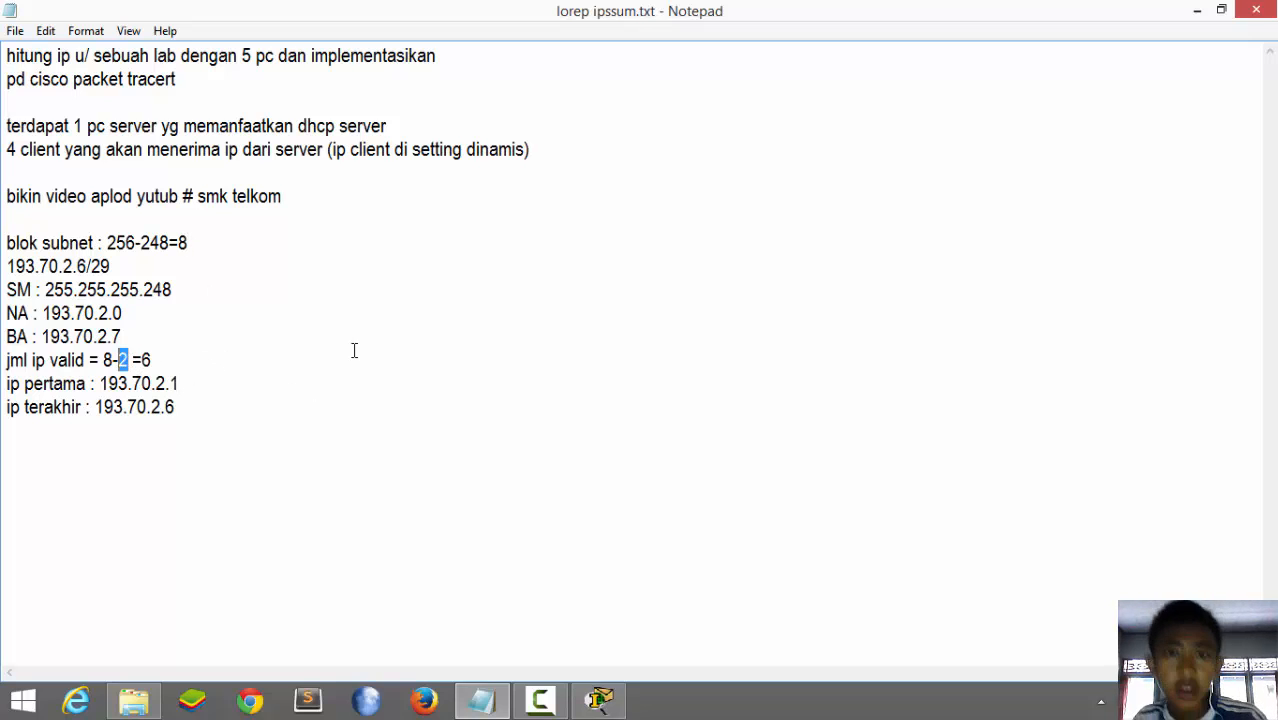
left_click(158, 358)
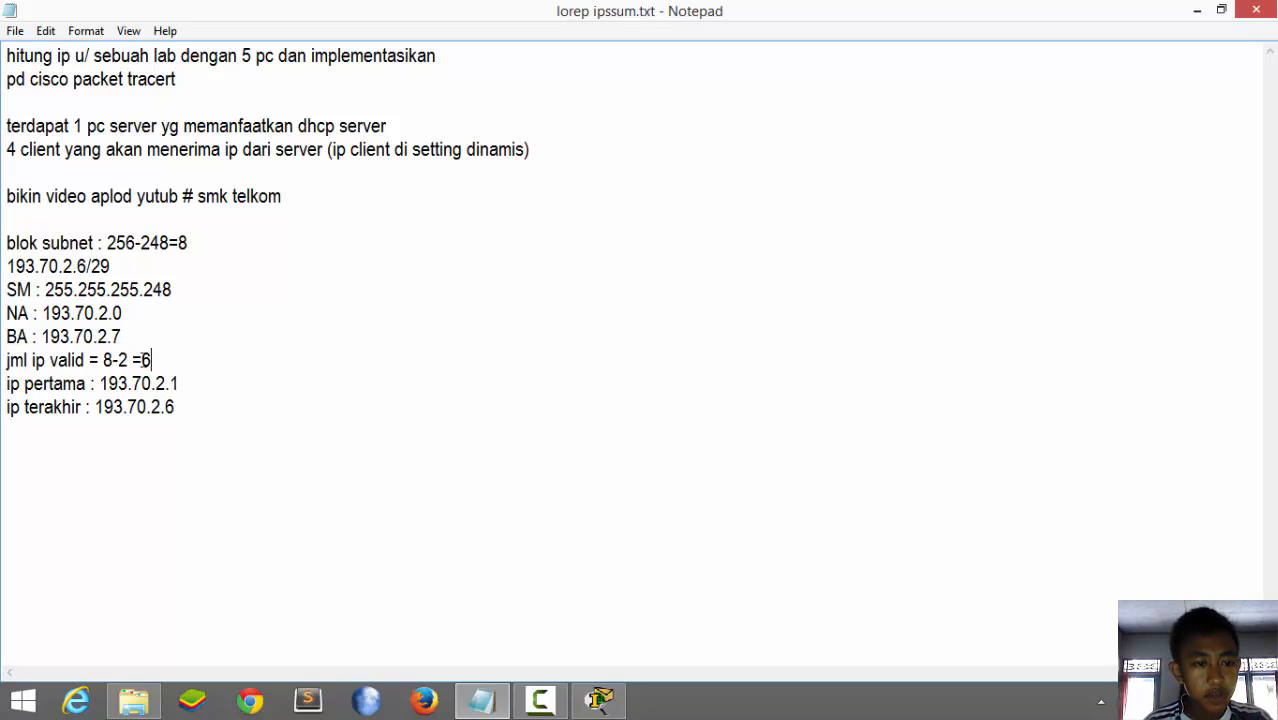
left_click_drag(160, 360, 118, 360)
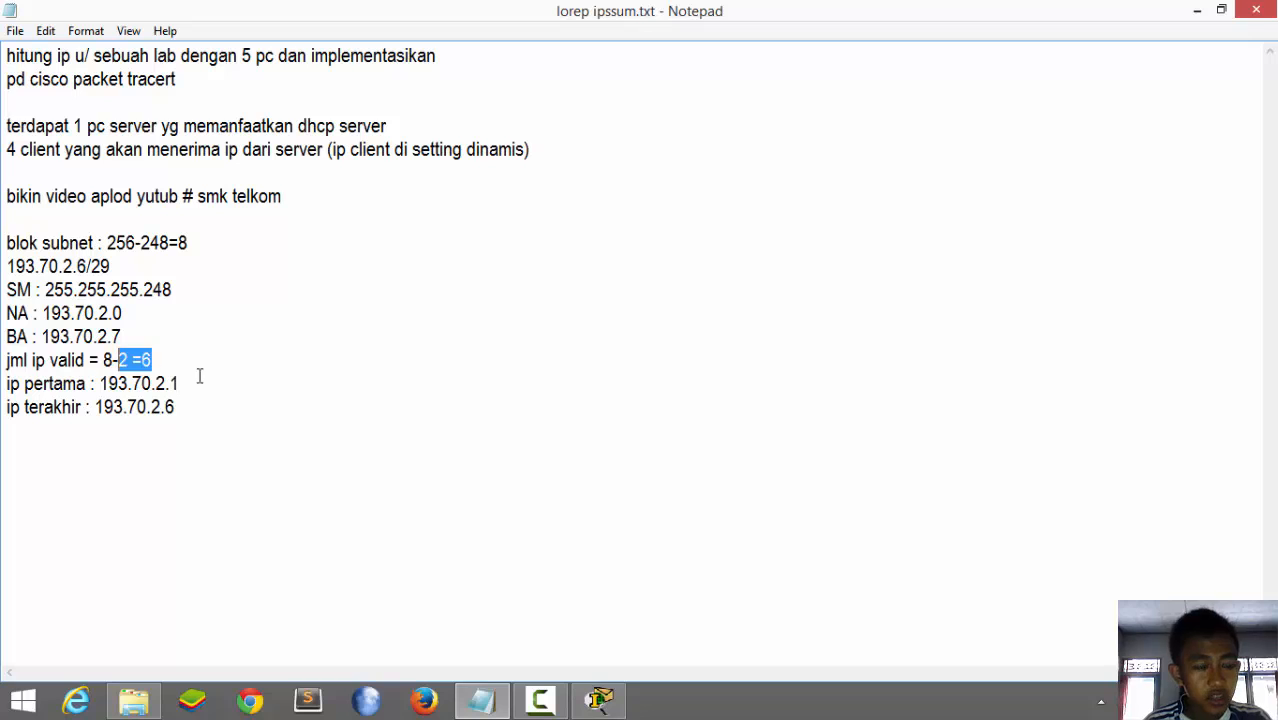
left_click(199, 375)
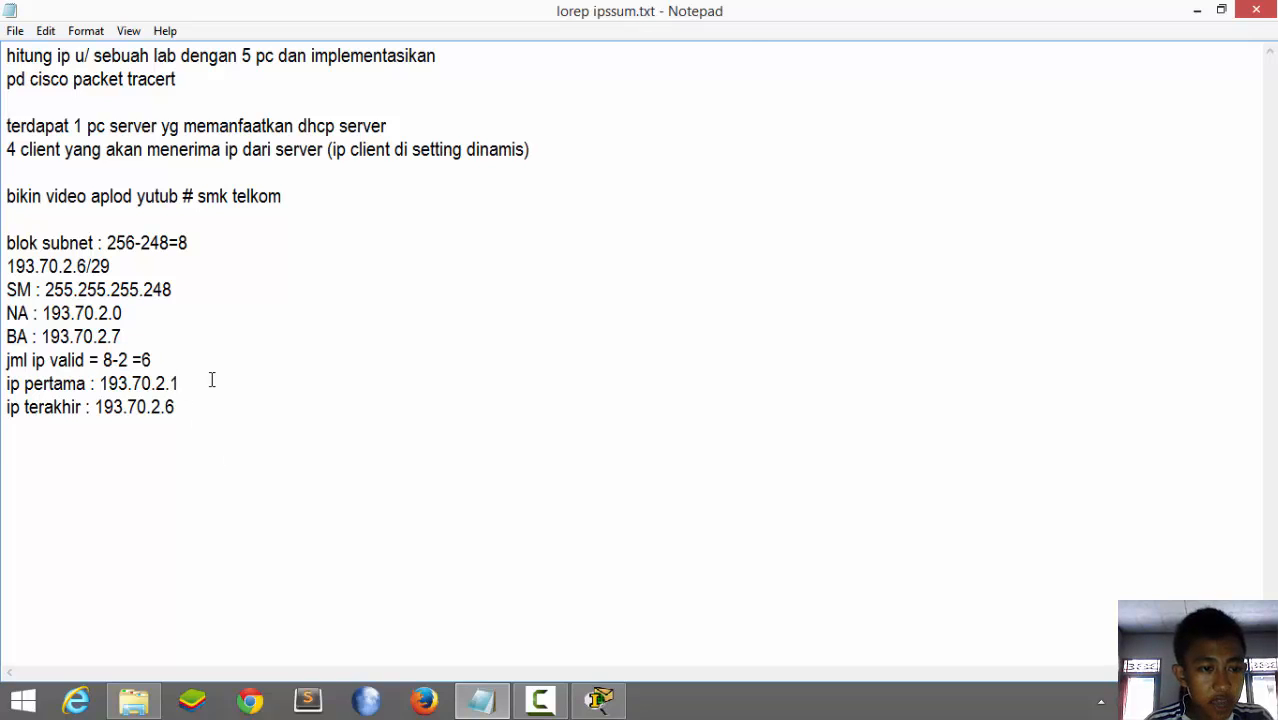
left_click_drag(212, 380, 3, 386)
left_click_drag(193, 384, 4, 408)
left_click_drag(193, 413, 67, 425)
left_click_drag(160, 491, 316, 466)
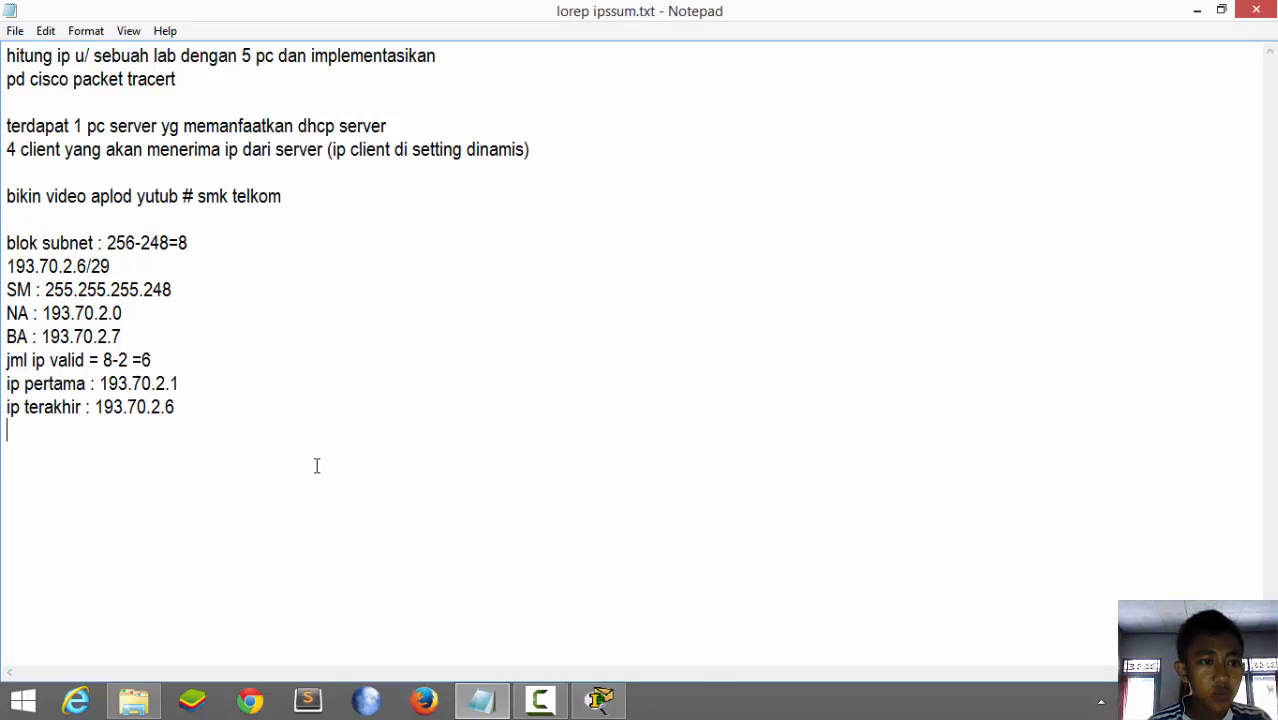
left_click_drag(163, 408, 744, 630)
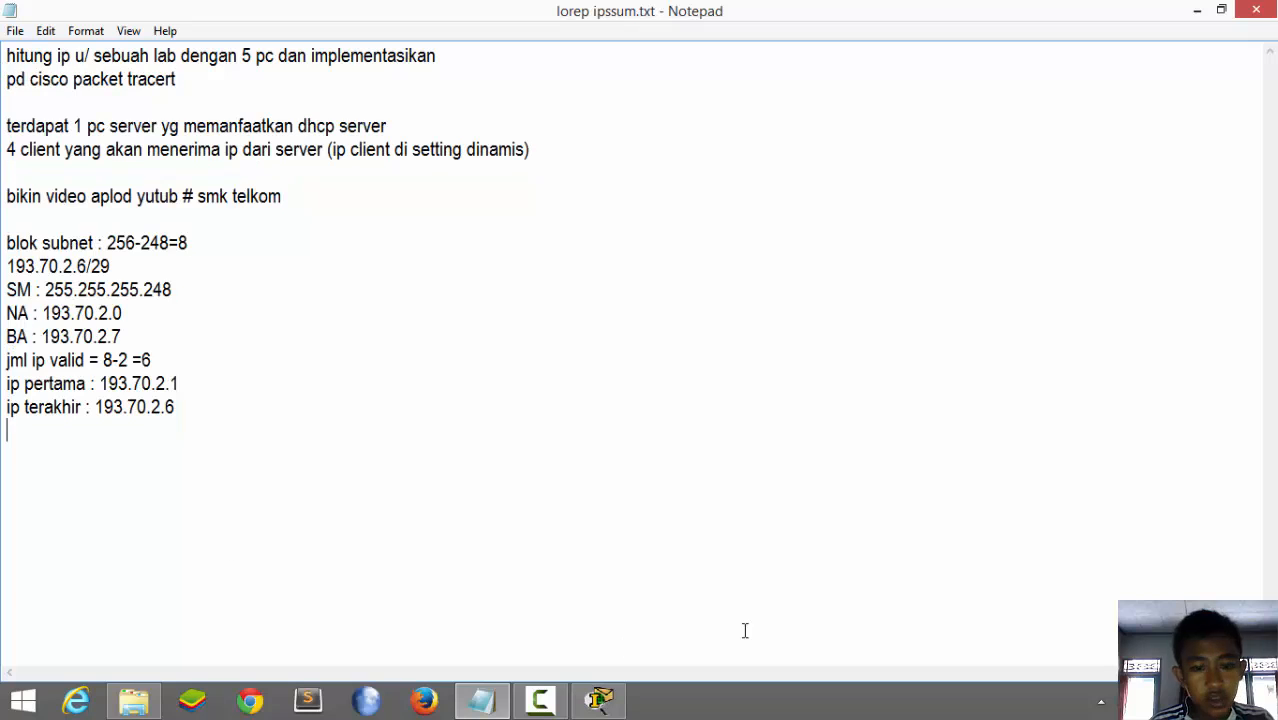
left_click(599, 700)
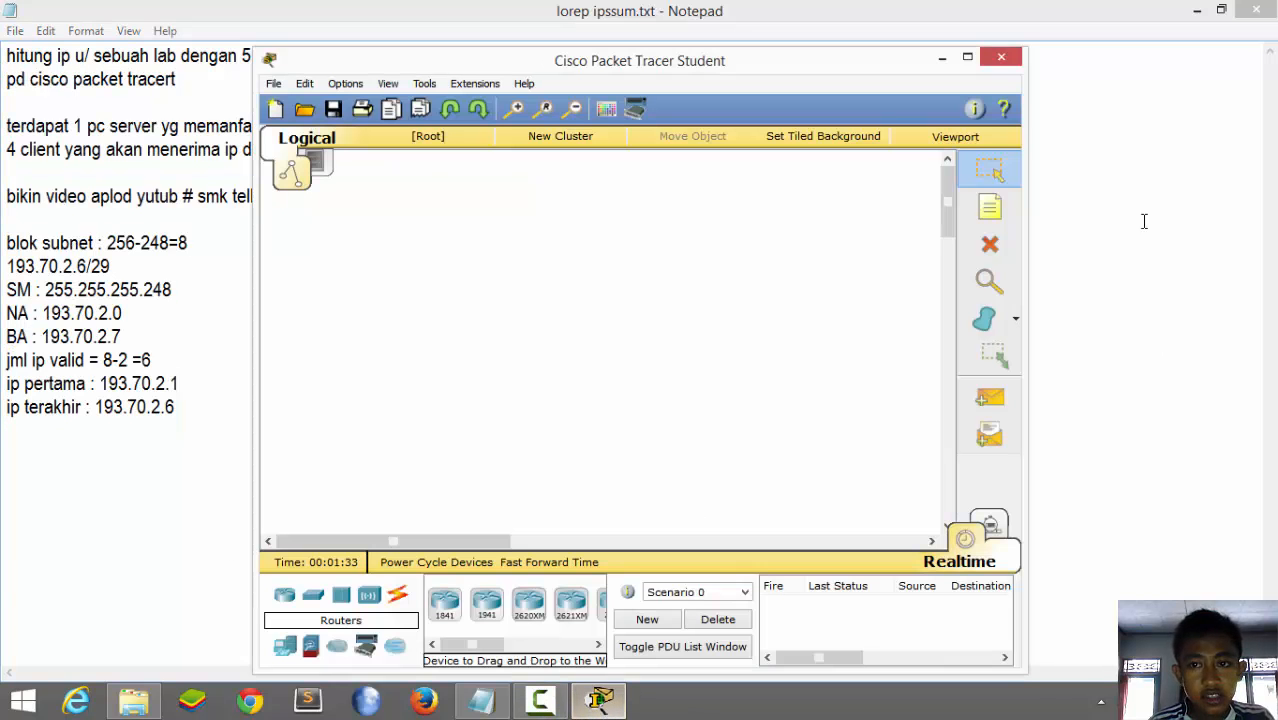
Step: Maximize Packet Tracer and place Server0 and four PCs, PC0 to PC3, on the workspace
left_click(964, 60)
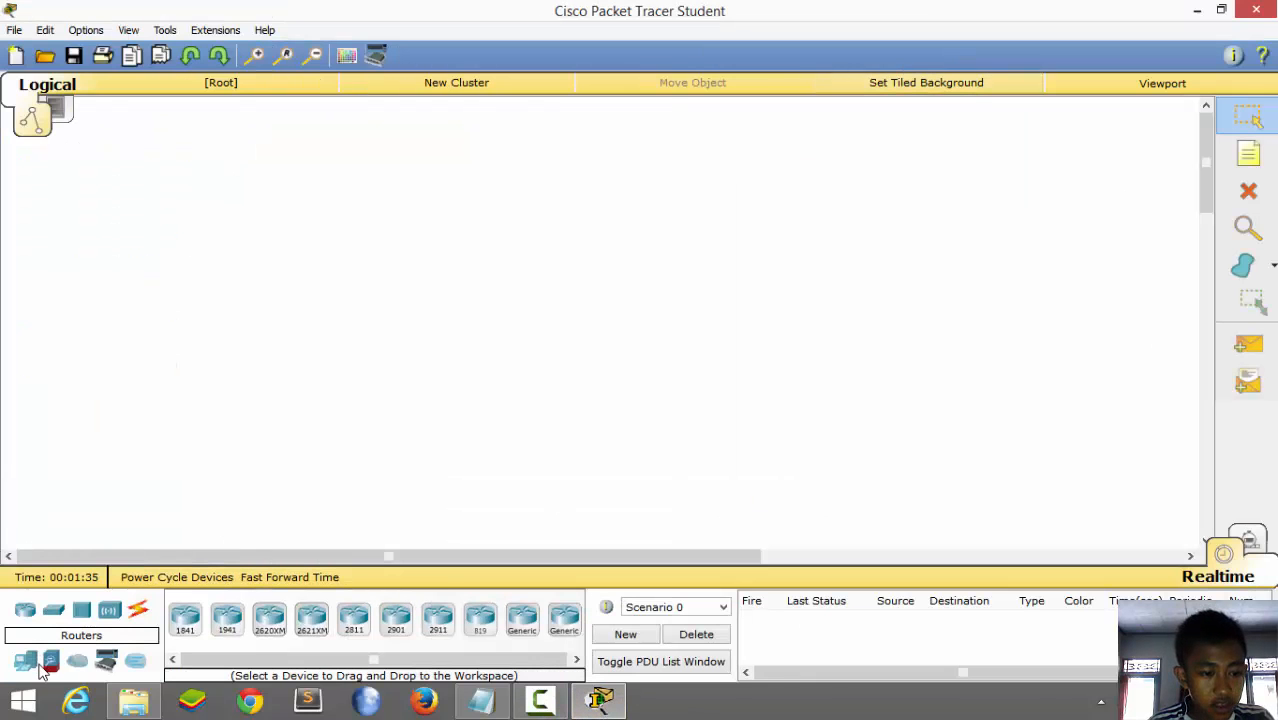
left_click(26, 661)
left_click(268, 620)
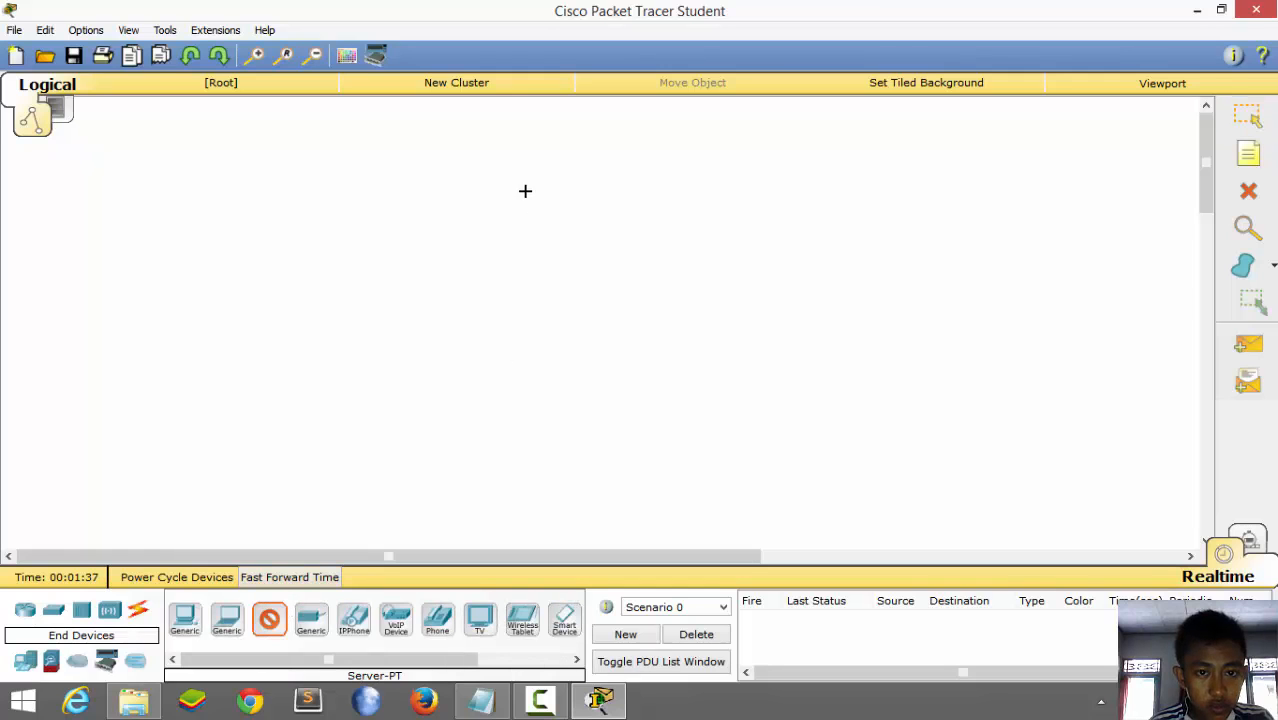
left_click(535, 185)
left_click(184, 620)
left_click(325, 368)
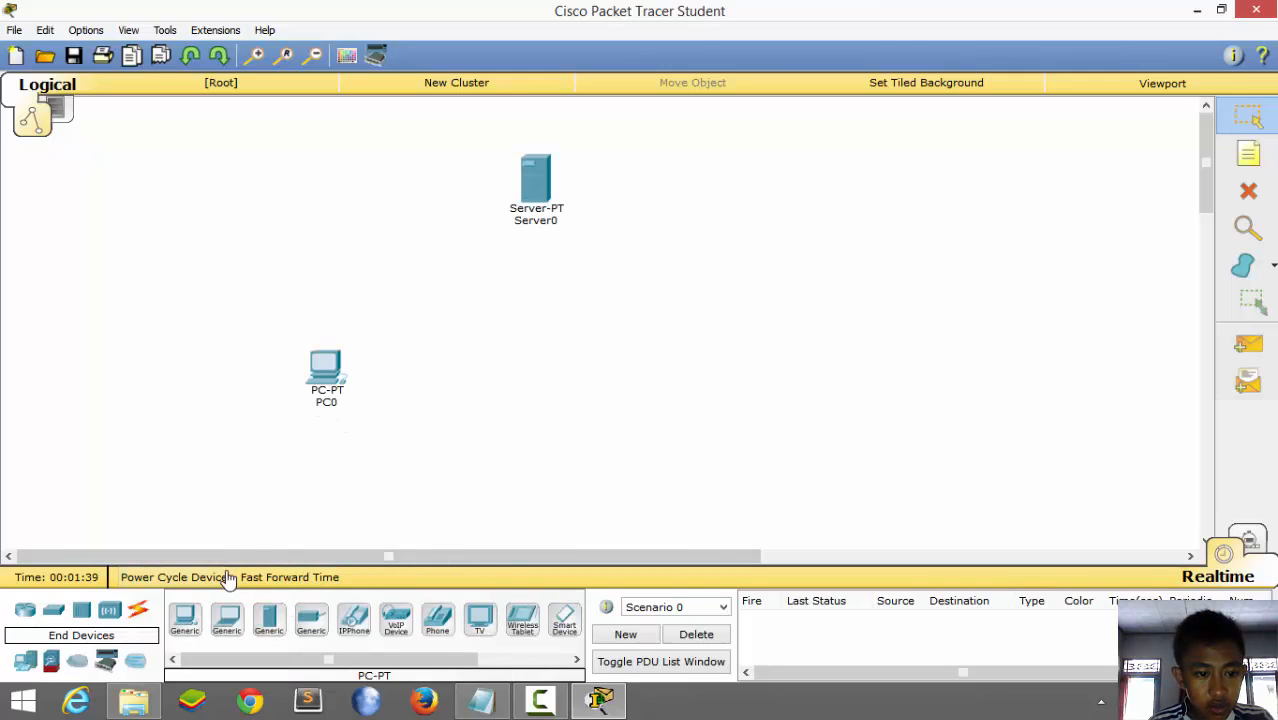
left_click(430, 433)
left_click(184, 620)
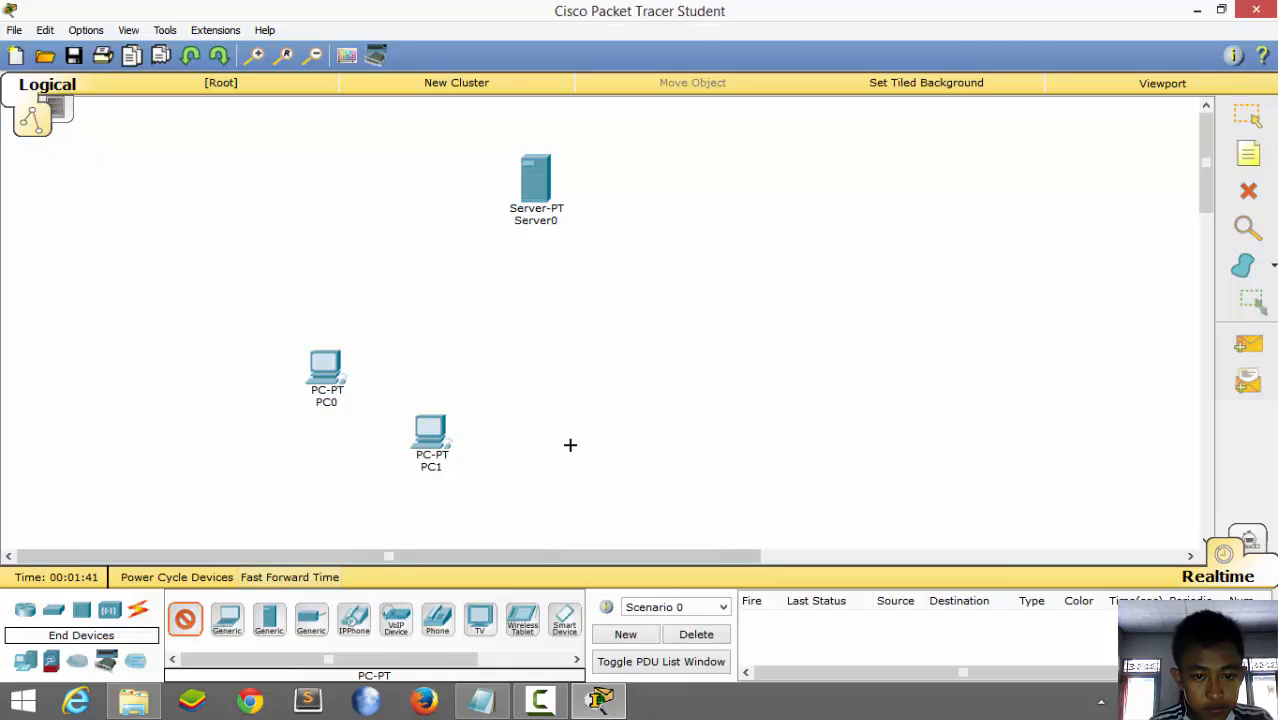
left_click(569, 445)
left_click(184, 620)
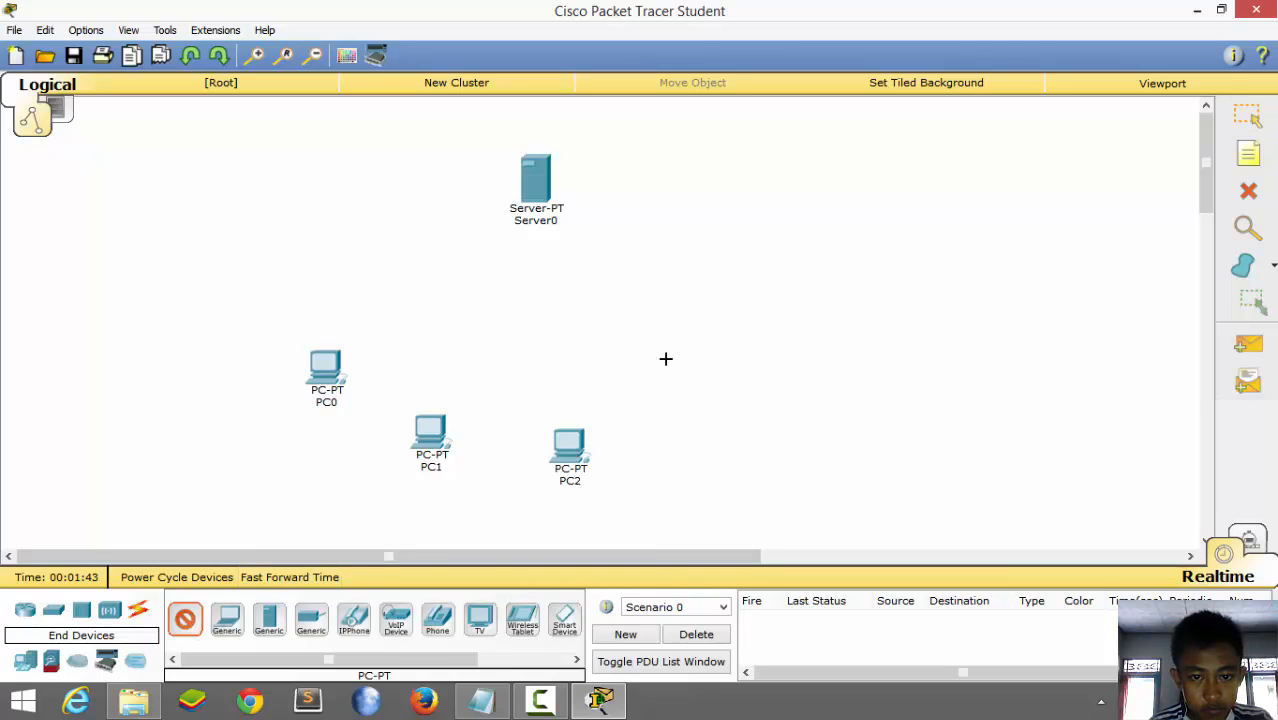
left_click(666, 358)
Step: Rearrange the four PCs into an even row below the server
left_click_drag(670, 360, 683, 367)
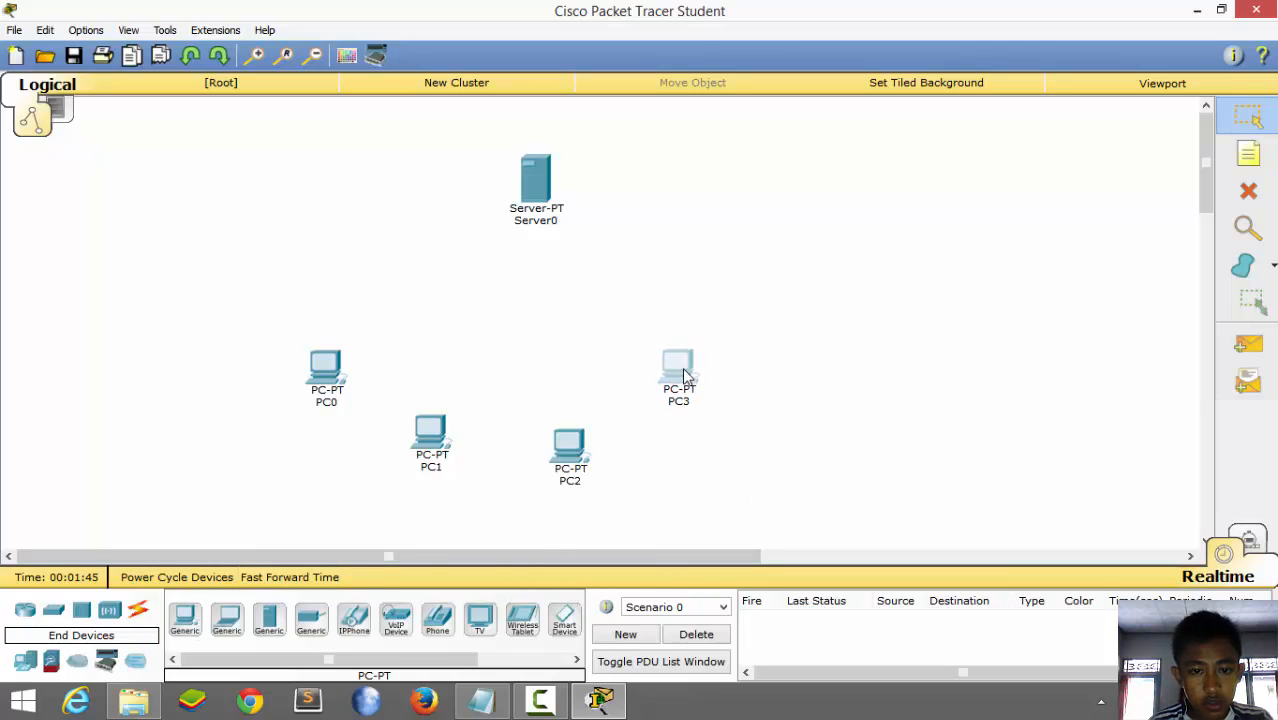
left_click_drag(561, 451, 588, 440)
left_click(484, 436)
left_click_drag(430, 432, 445, 407)
left_click_drag(590, 437, 566, 428)
left_click_drag(321, 370, 352, 347)
left_click_drag(443, 405, 453, 424)
Step: Add a 2950-24 switch, Switch0, between the server and the PCs, and fine-tune positions
left_click(54, 612)
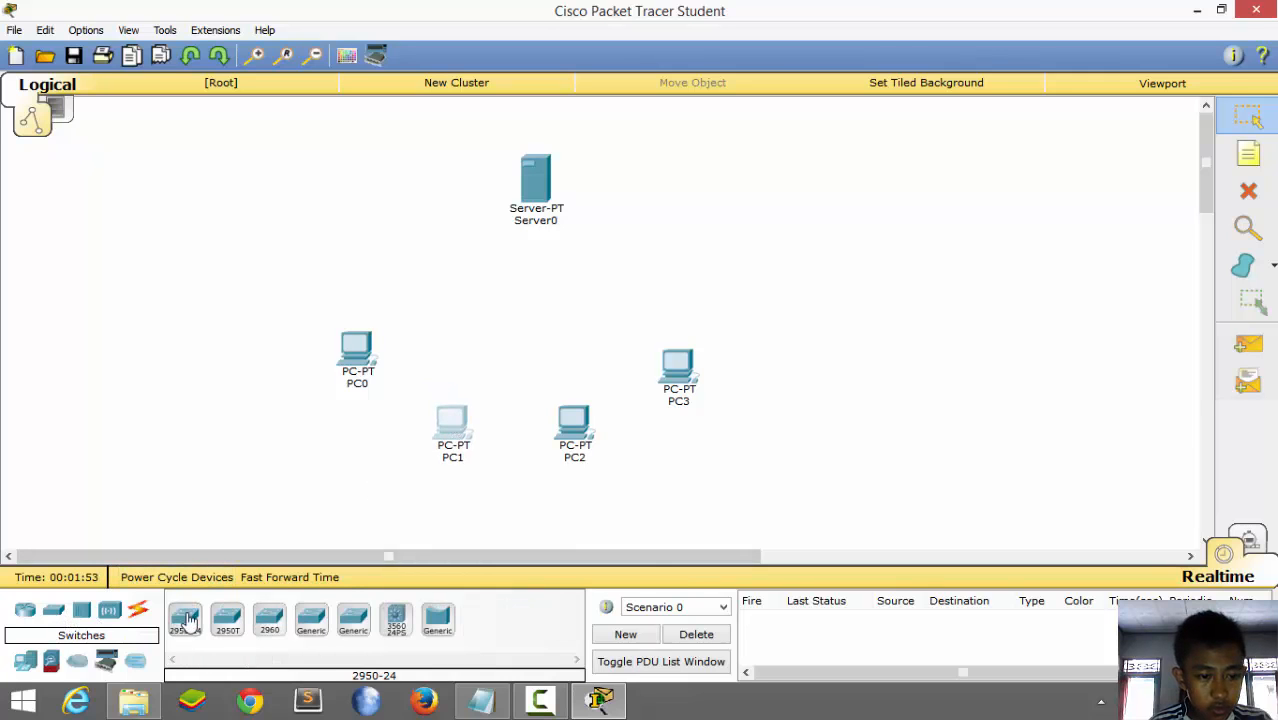
left_click(185, 620)
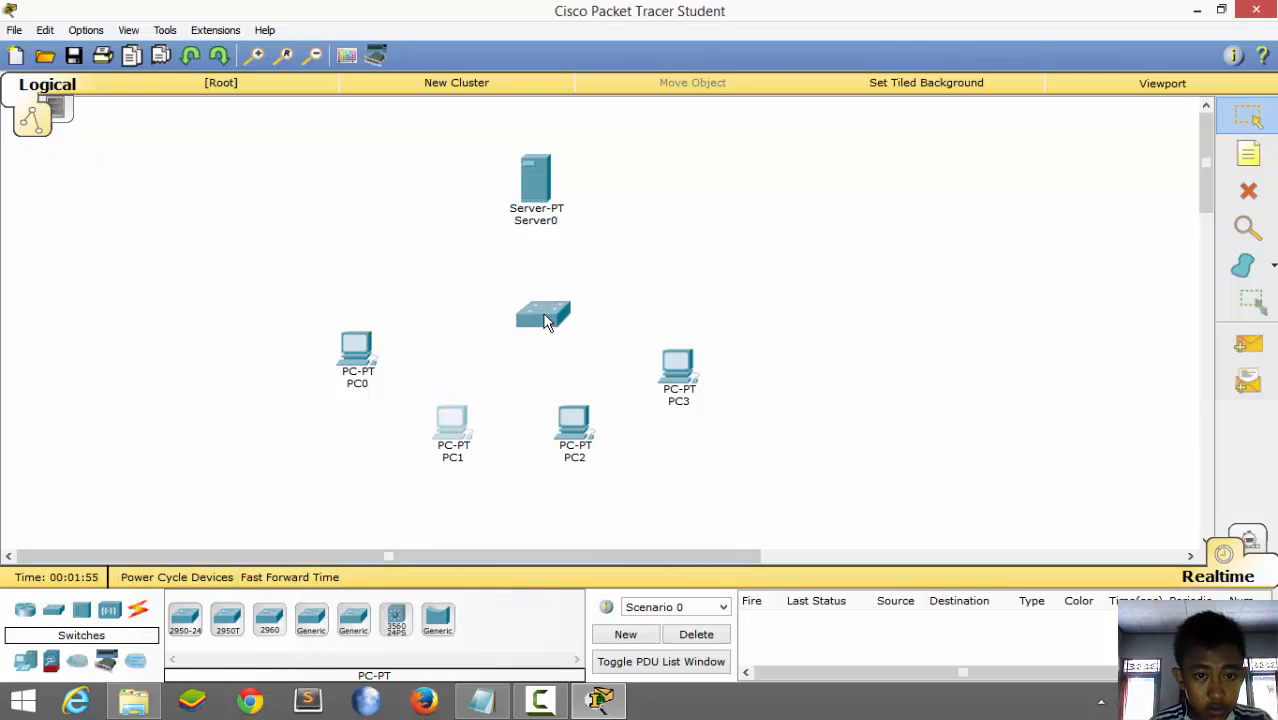
left_click(531, 317)
left_click_drag(575, 410, 572, 410)
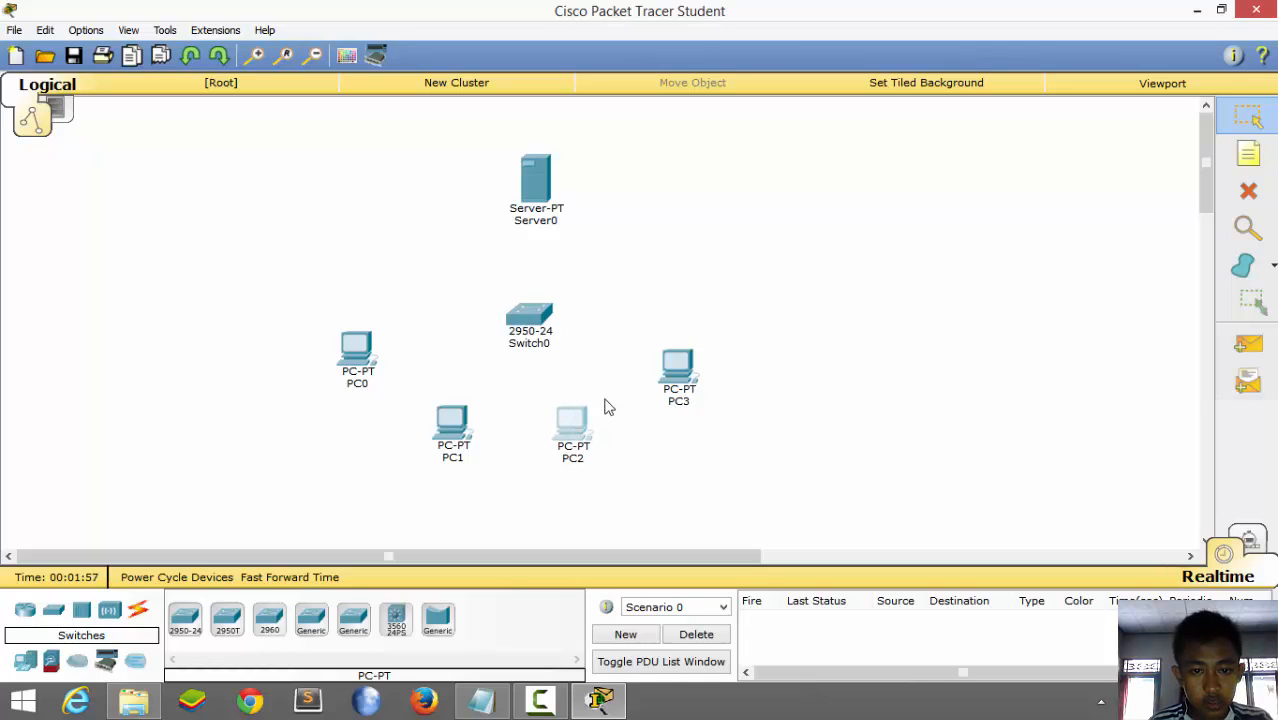
left_click_drag(679, 385, 690, 383)
left_click_drag(570, 420, 574, 420)
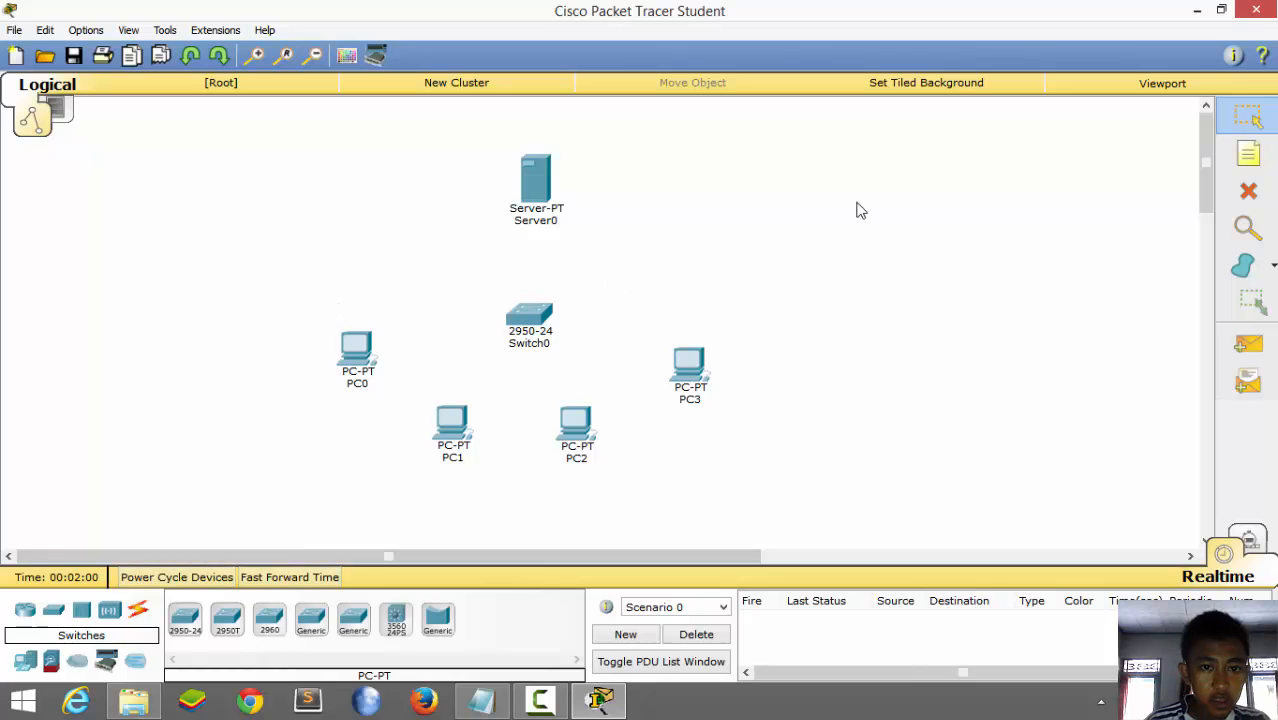
mouse_move(860, 205)
left_mouse_down()
mouse_move(48, 371)
mouse_move(560, 163)
mouse_move(70, 440)
left_mouse_up()
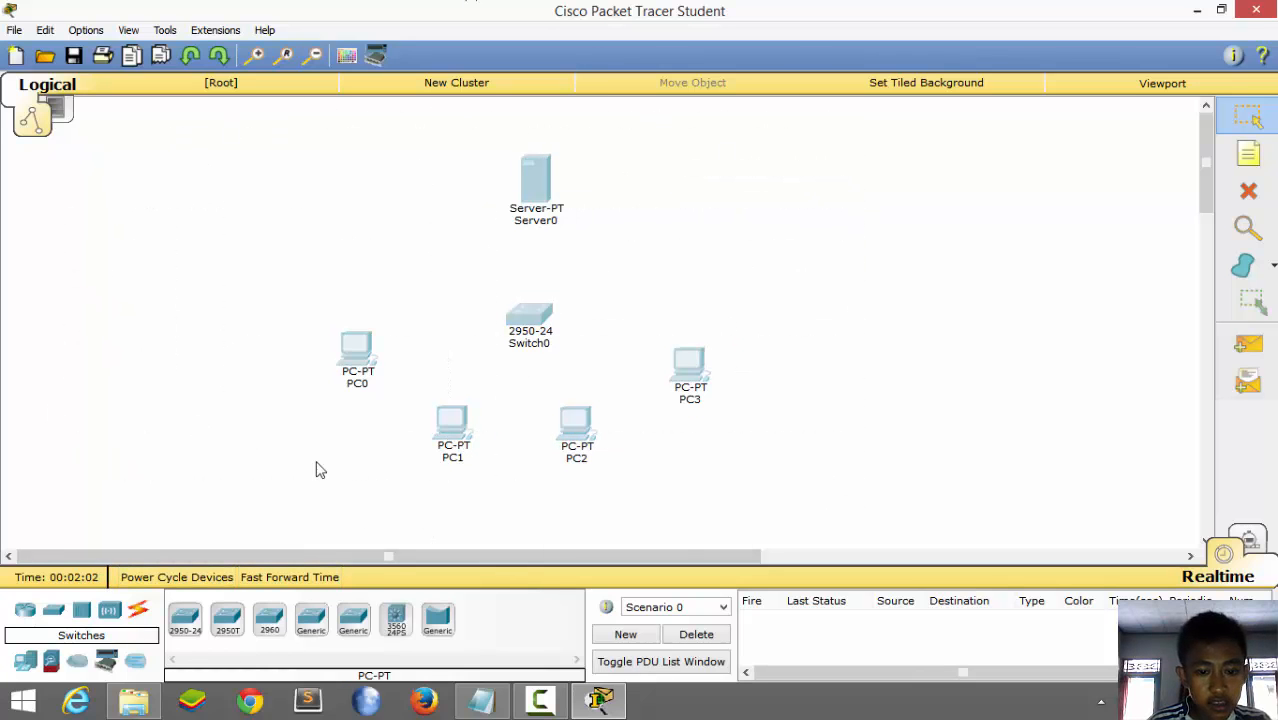
left_click(503, 474)
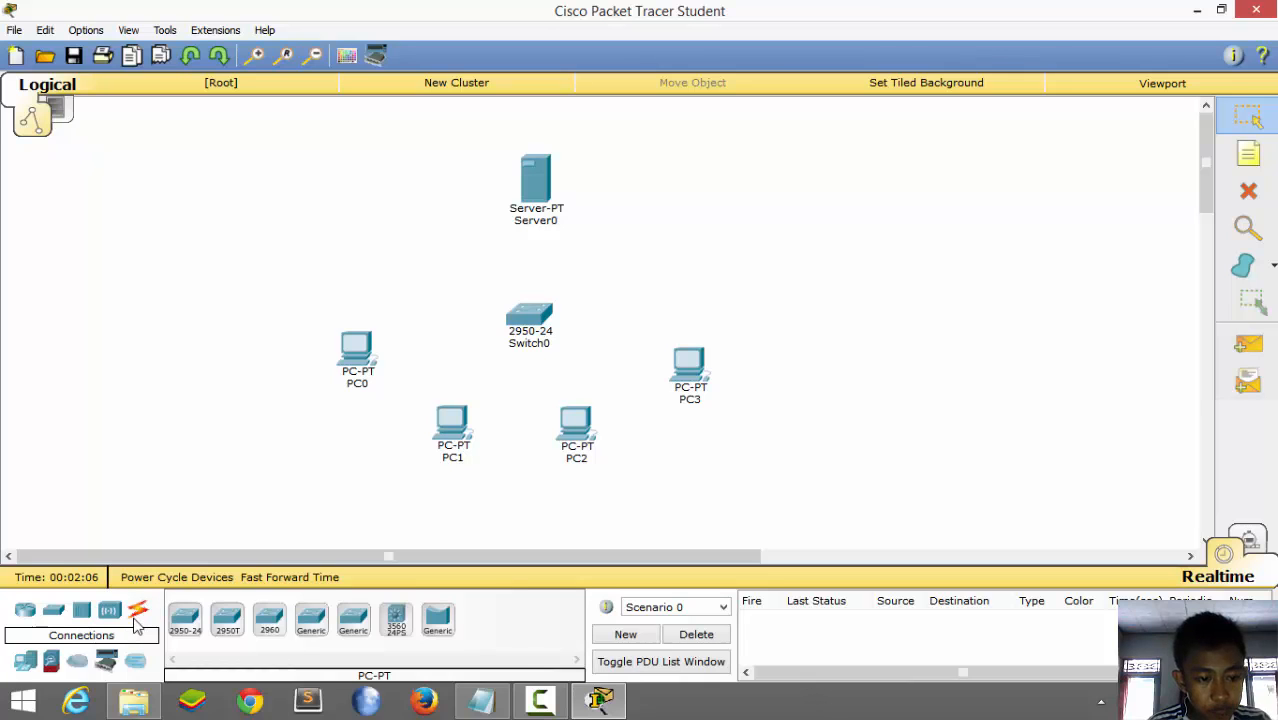
Step: Cable Server0 to Switch0 FastEthernet0/1 and PC0 to FastEthernet0/2 with copper straight-through
left_click(138, 611)
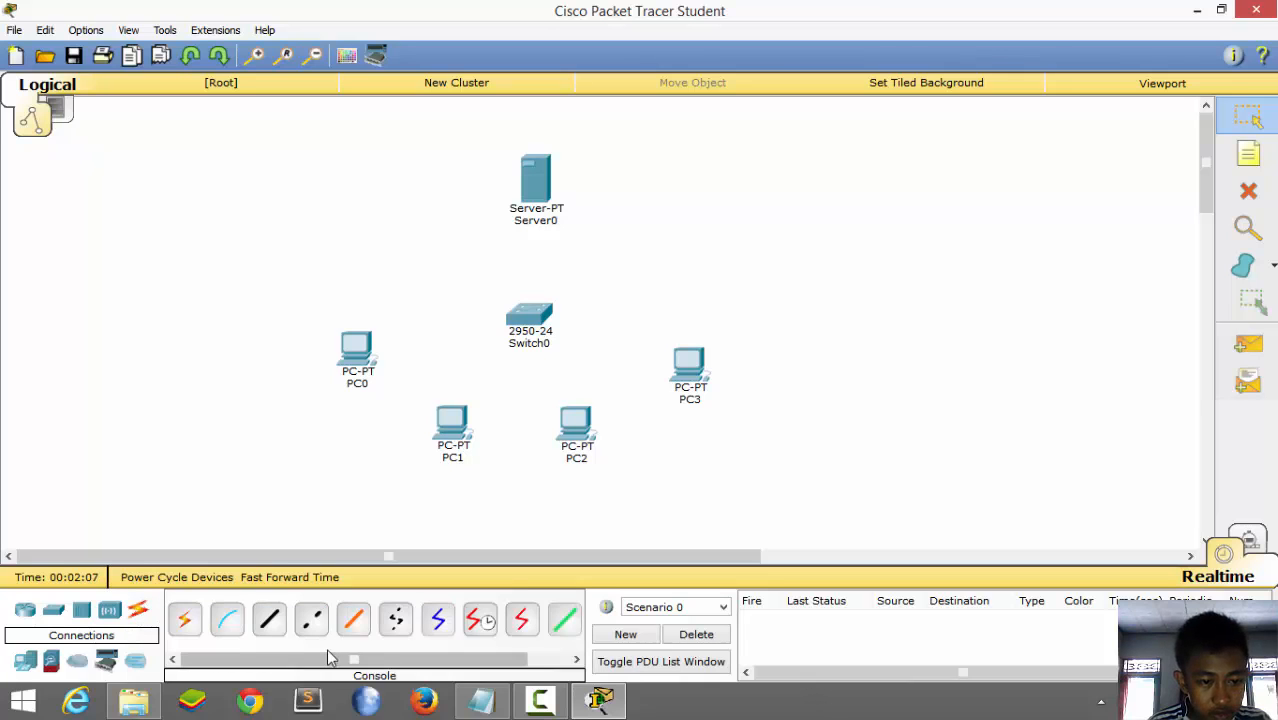
left_click(270, 622)
left_click(540, 188)
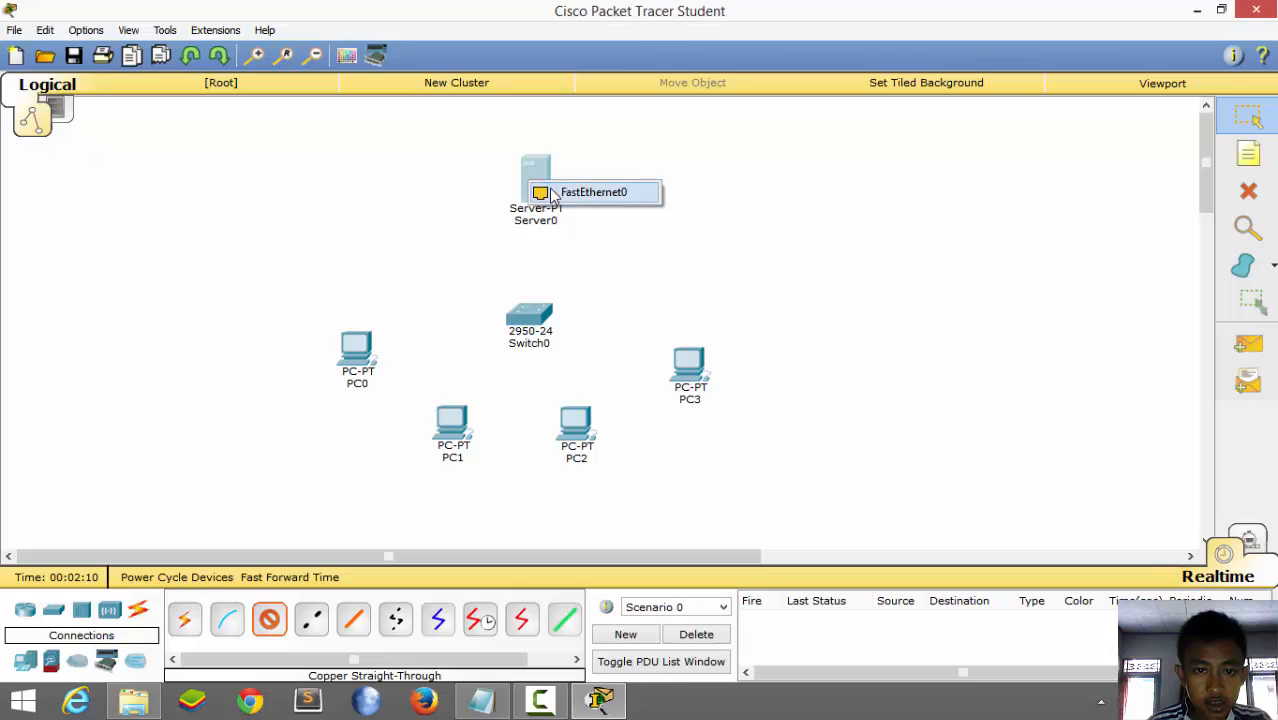
left_click(548, 191)
left_click(530, 316)
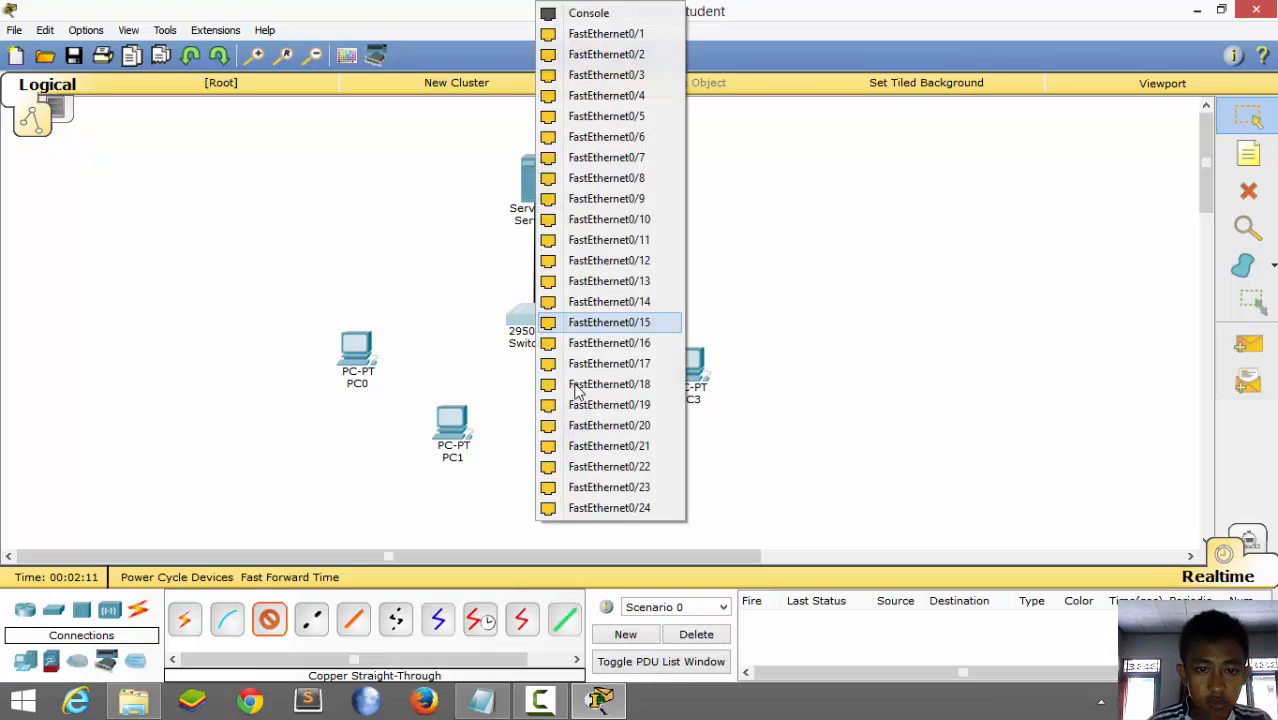
left_click(606, 33)
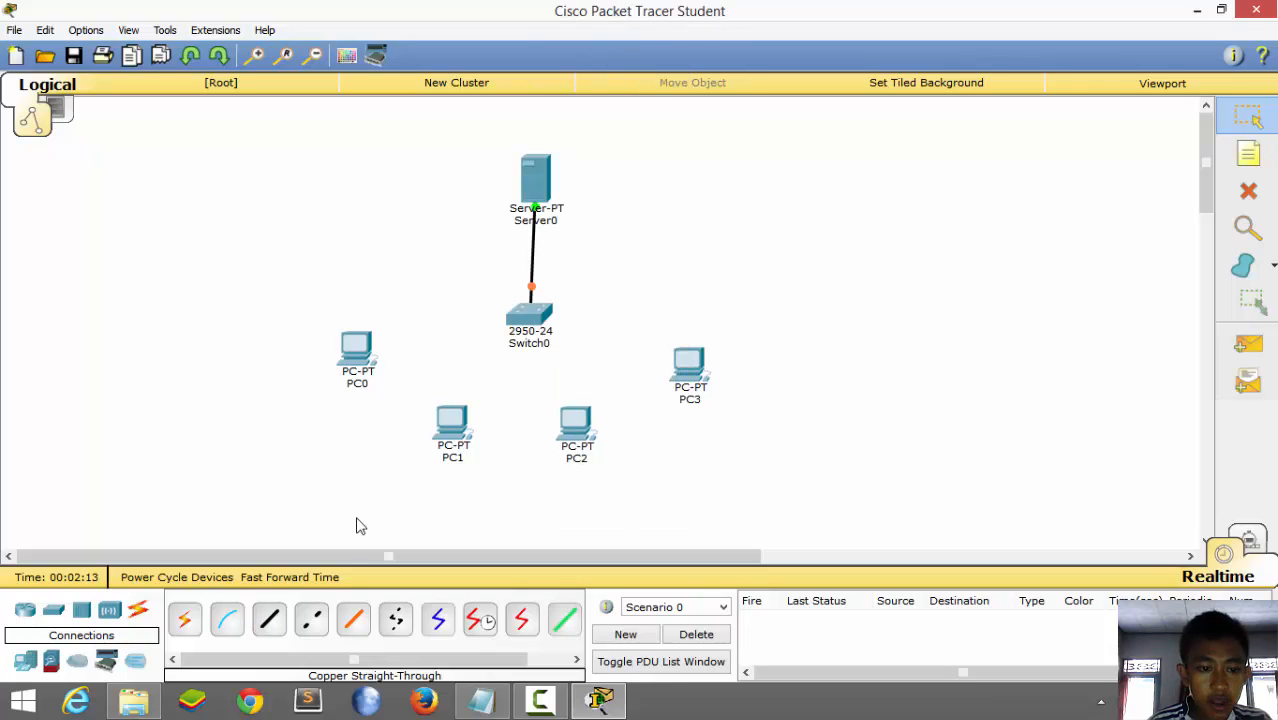
left_click(350, 362)
left_click(430, 404)
left_click(533, 316)
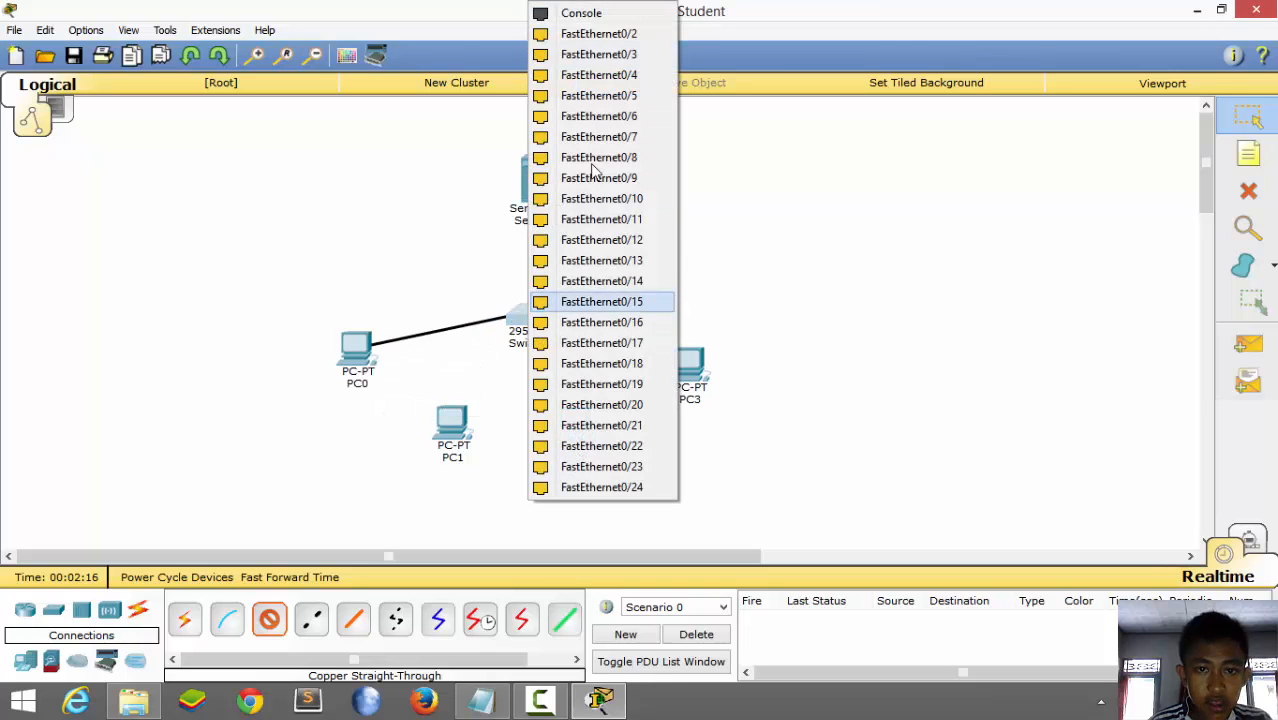
left_click(600, 34)
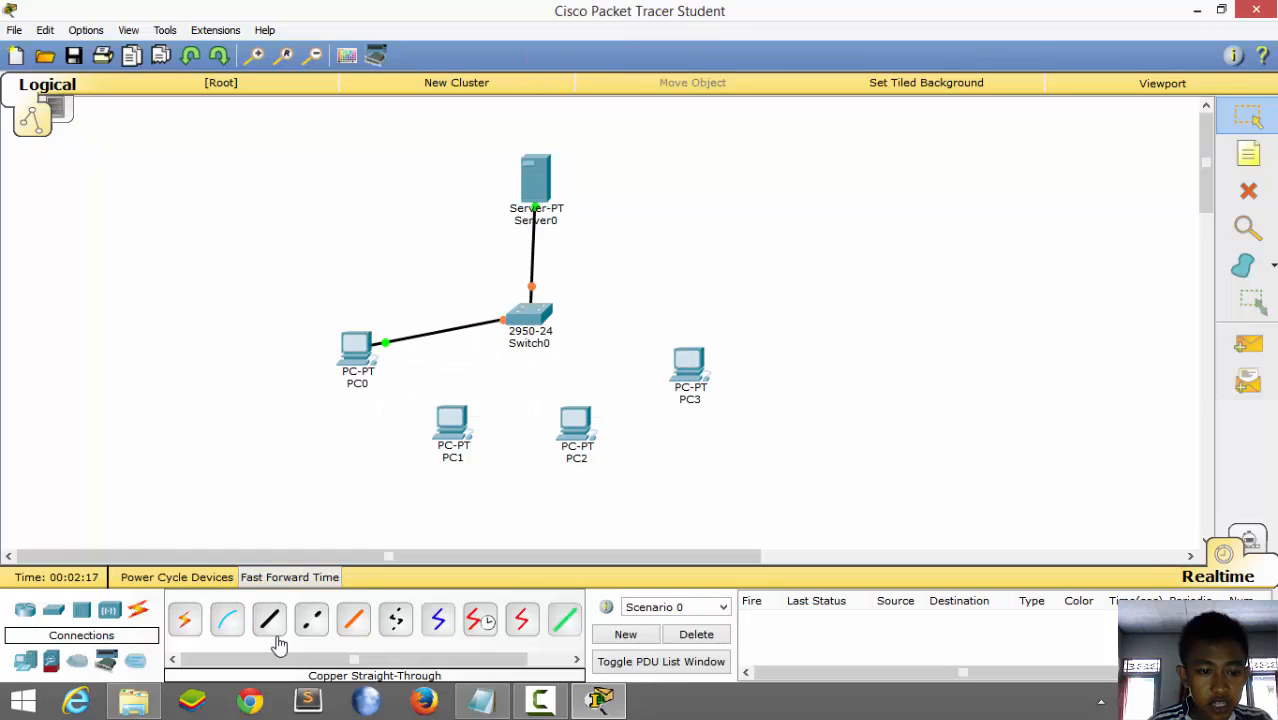
Step: Connect PC1's and PC2's FastEthernet0 ports to free Switch0 ports
left_click(450, 432)
left_click(490, 467)
left_click(528, 338)
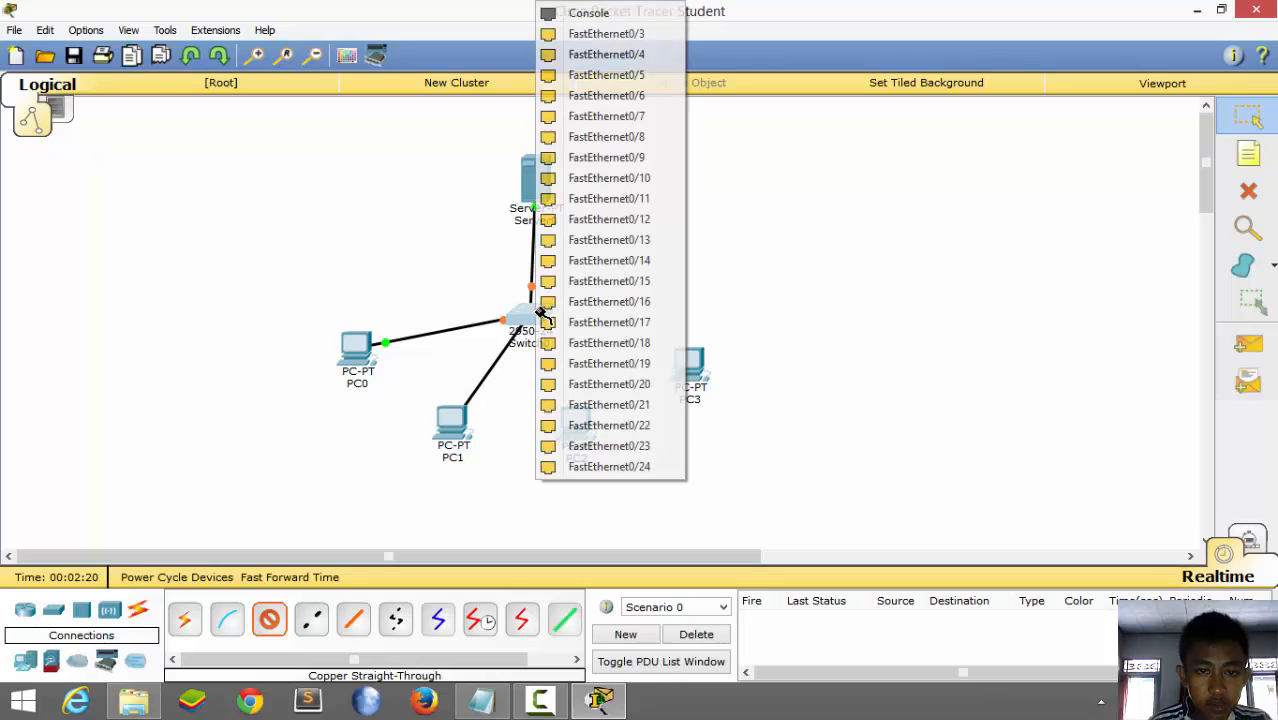
left_click(645, 32)
left_click(268, 621)
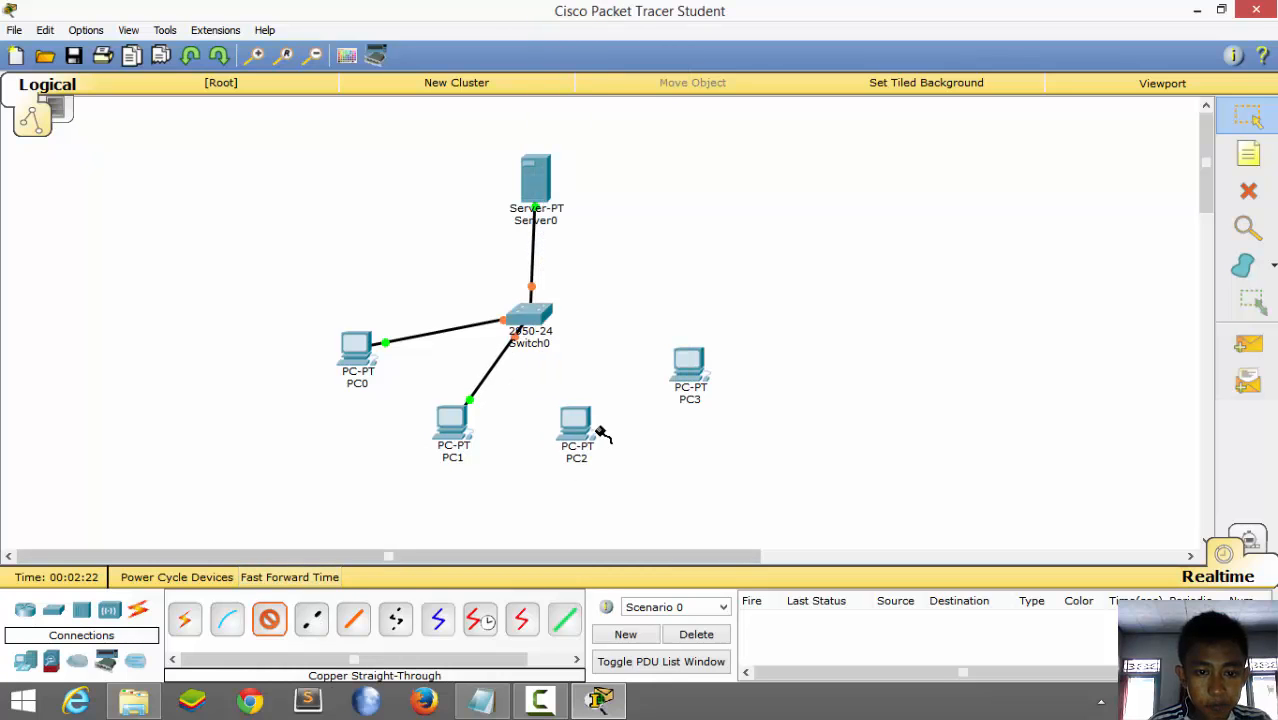
left_click(585, 428)
left_click(613, 463)
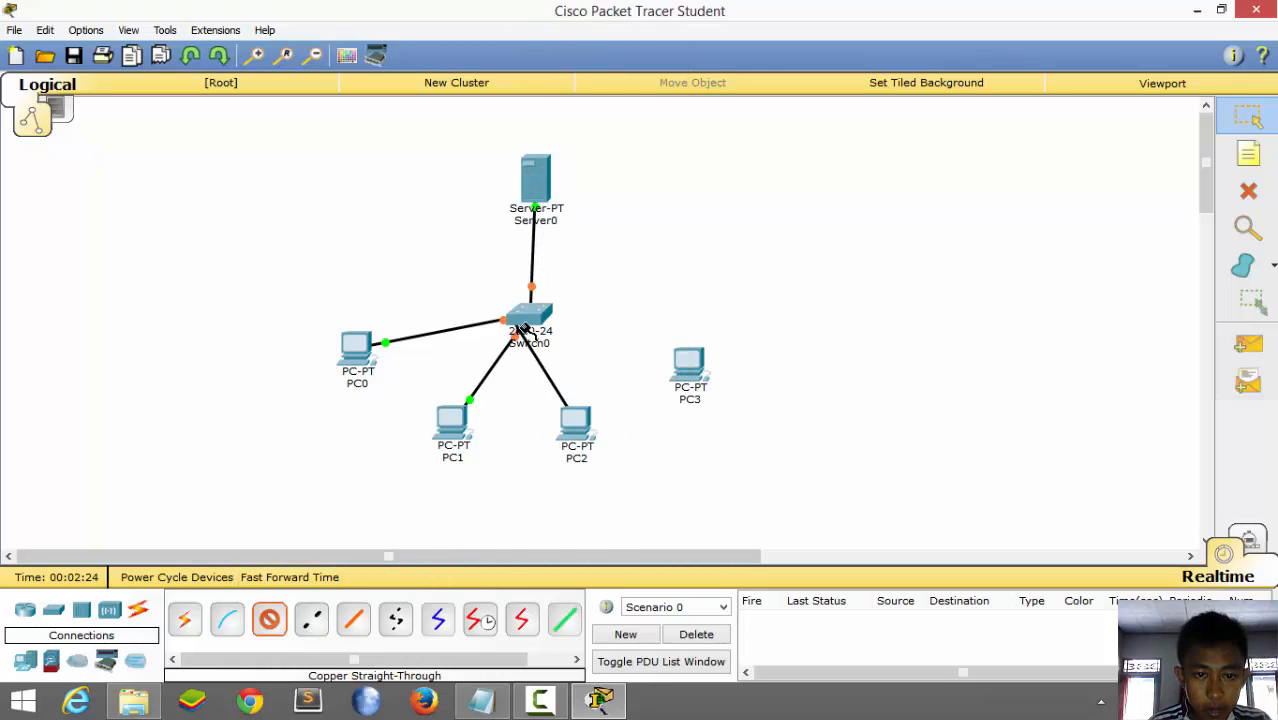
left_click(528, 318)
left_click(614, 34)
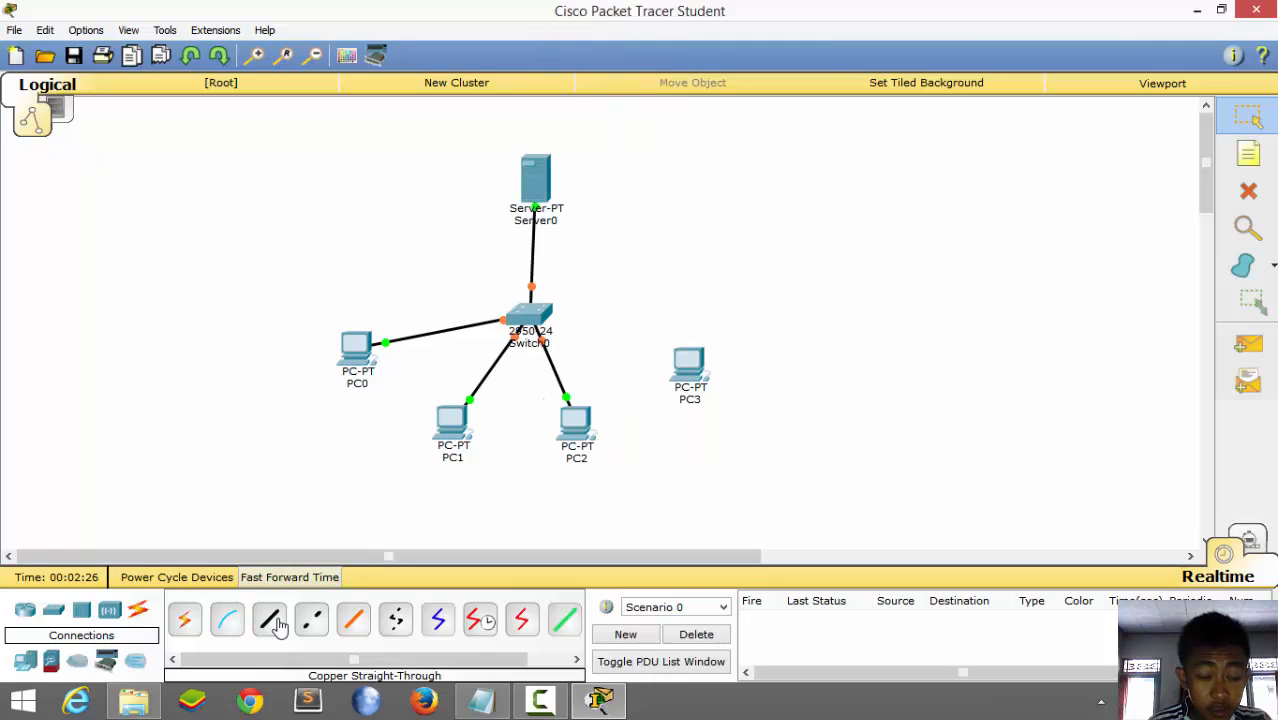
Step: Connect PC3's FastEthernet0 to a free Switch0 port, completing the star
left_click(269, 620)
left_click(690, 373)
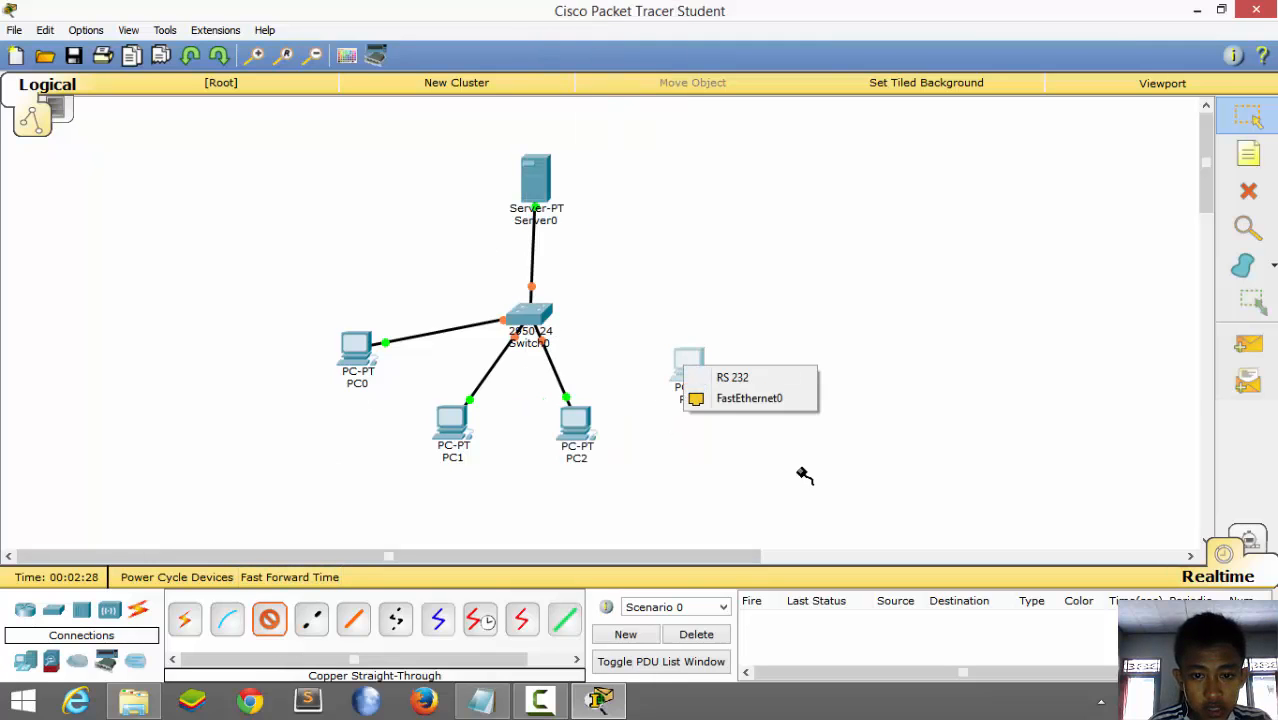
left_click(742, 398)
left_click(532, 320)
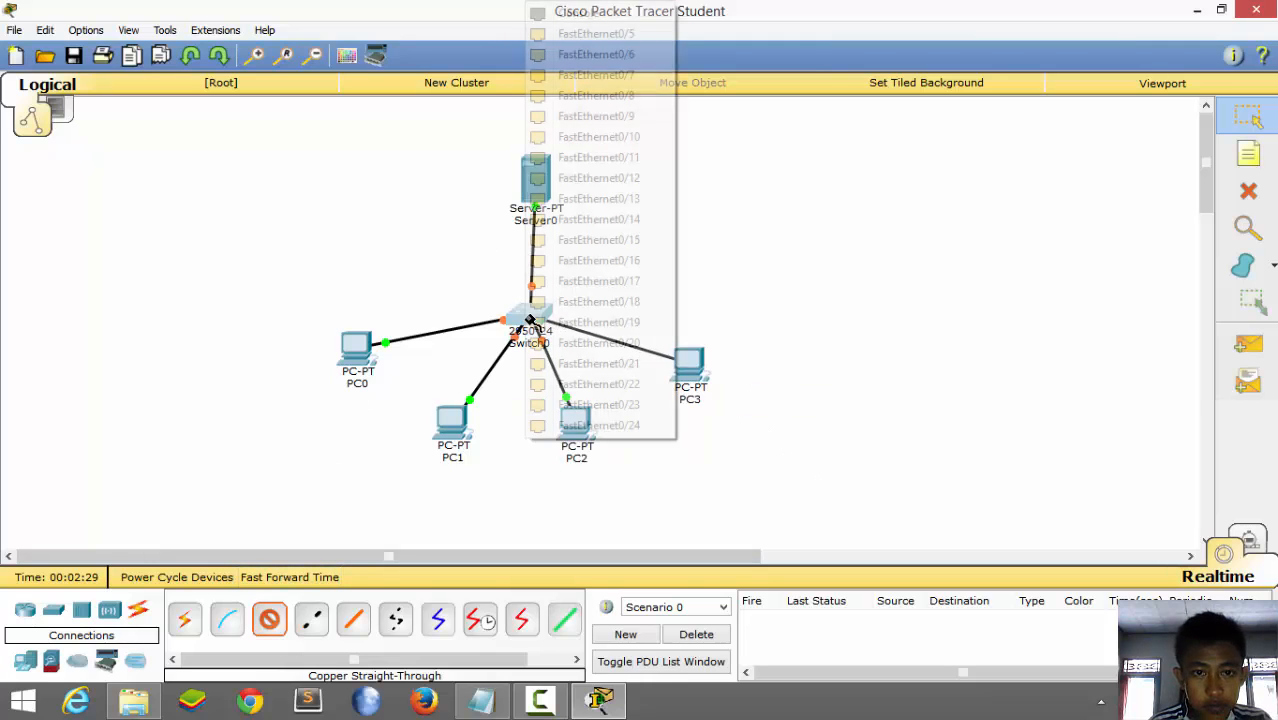
left_click(590, 34)
left_click_drag(945, 447, 870, 216)
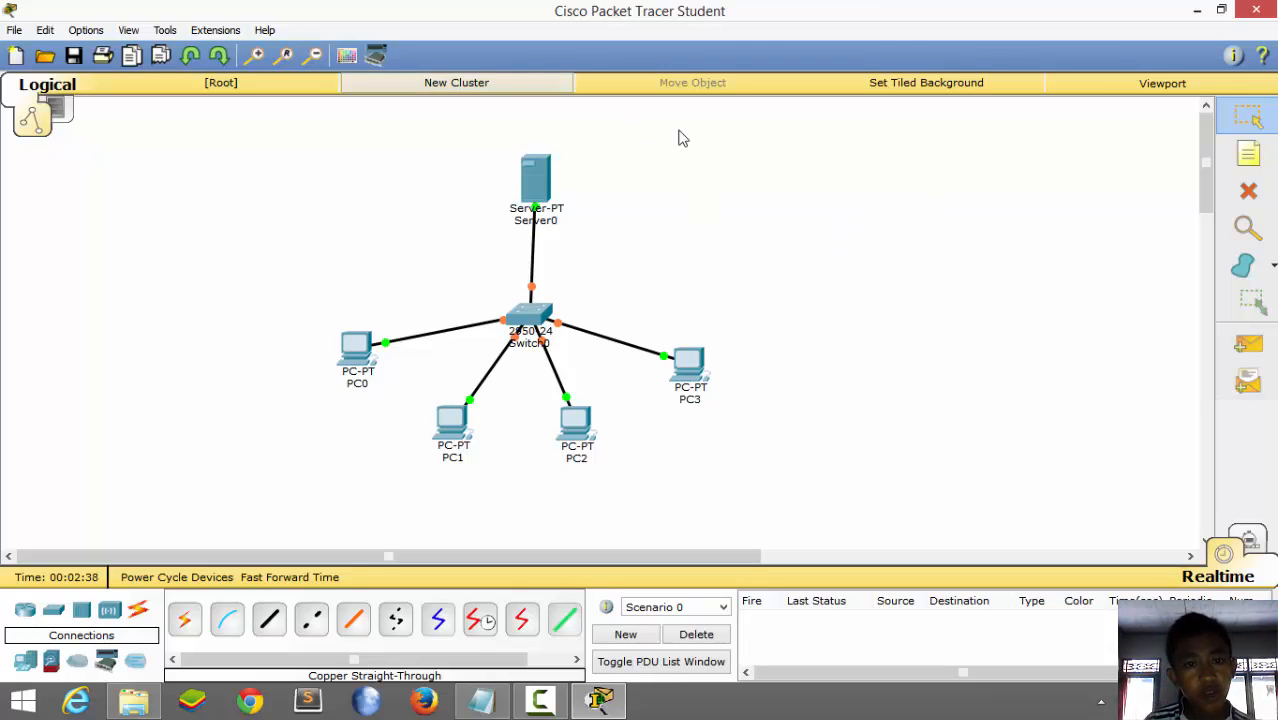
left_click_drag(684, 127, 448, 119)
left_click_drag(434, 179, 475, 266)
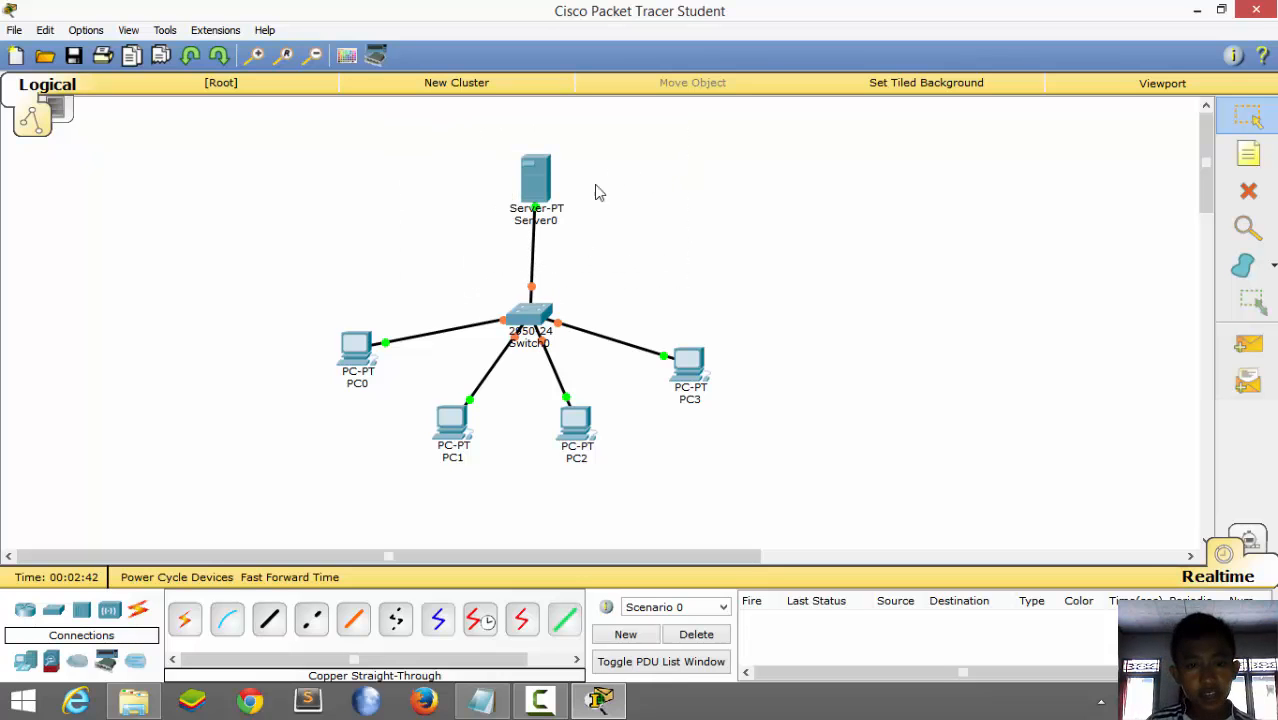
left_click(530, 184)
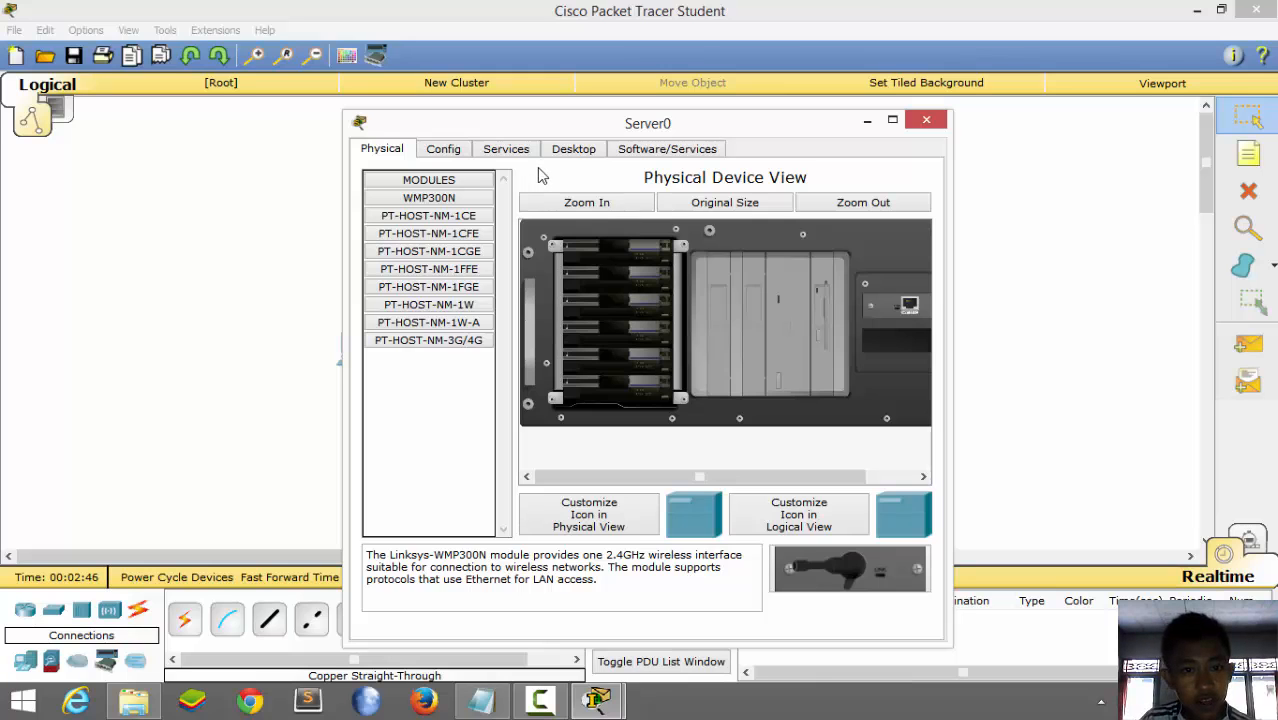
Step: Turn on Server0's DHCP service on FastEthernet0 and rename the pool to 23multi
left_click(510, 150)
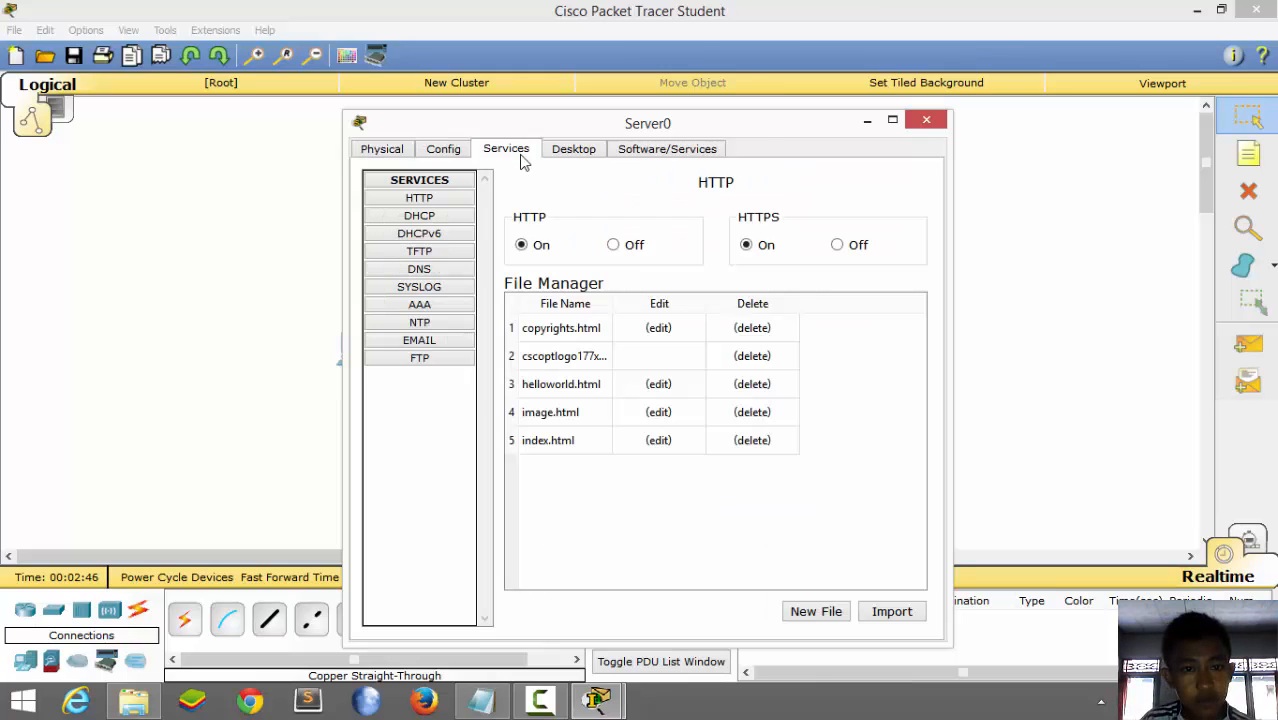
left_click(440, 217)
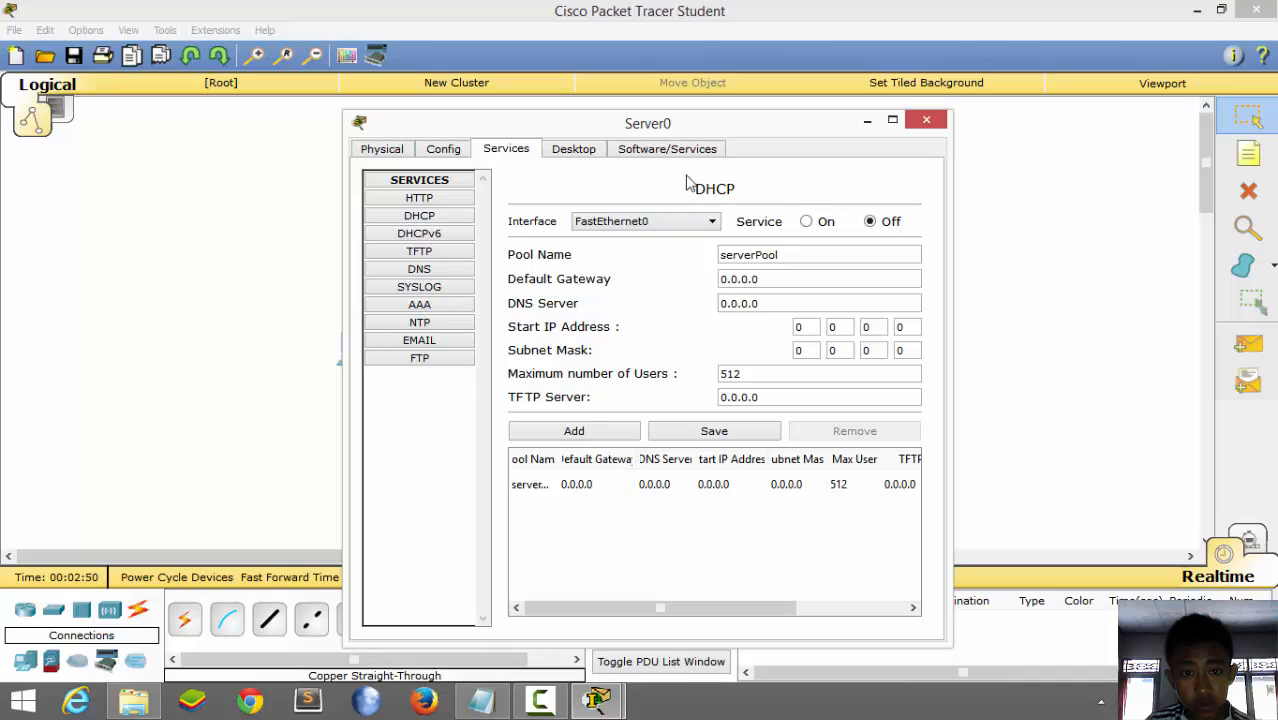
left_click(590, 222)
left_click(593, 230)
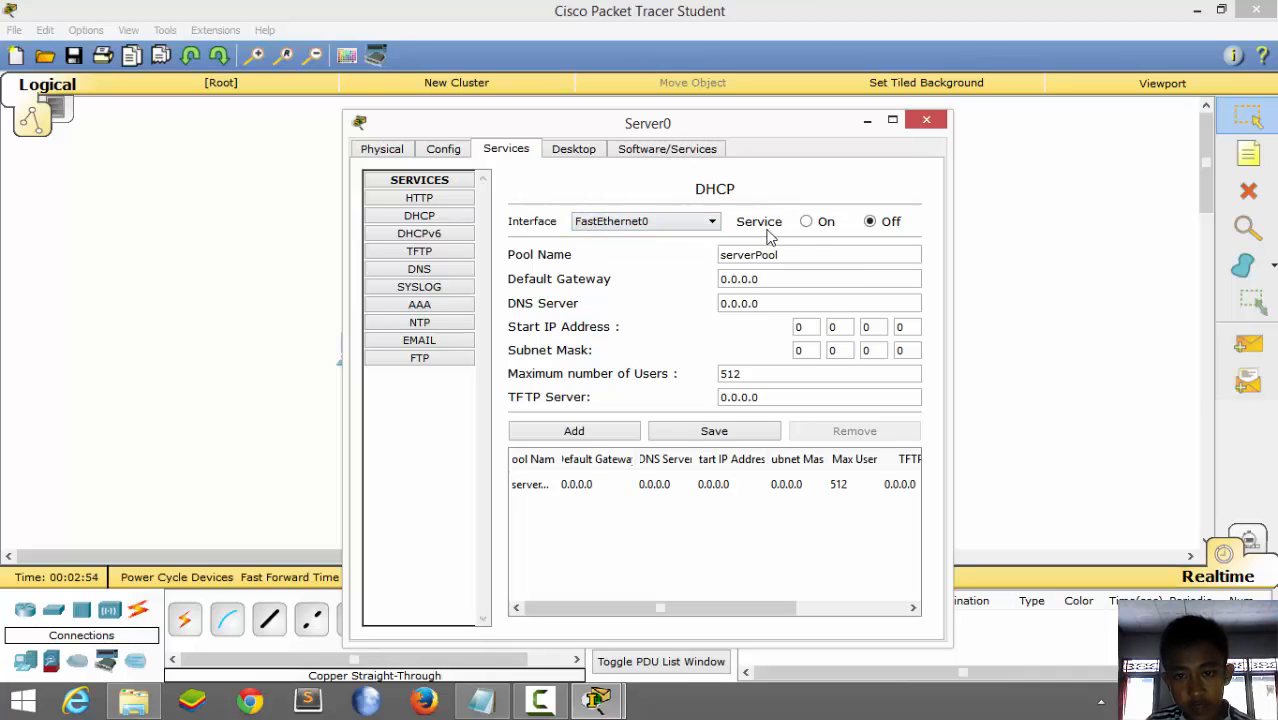
left_click(811, 229)
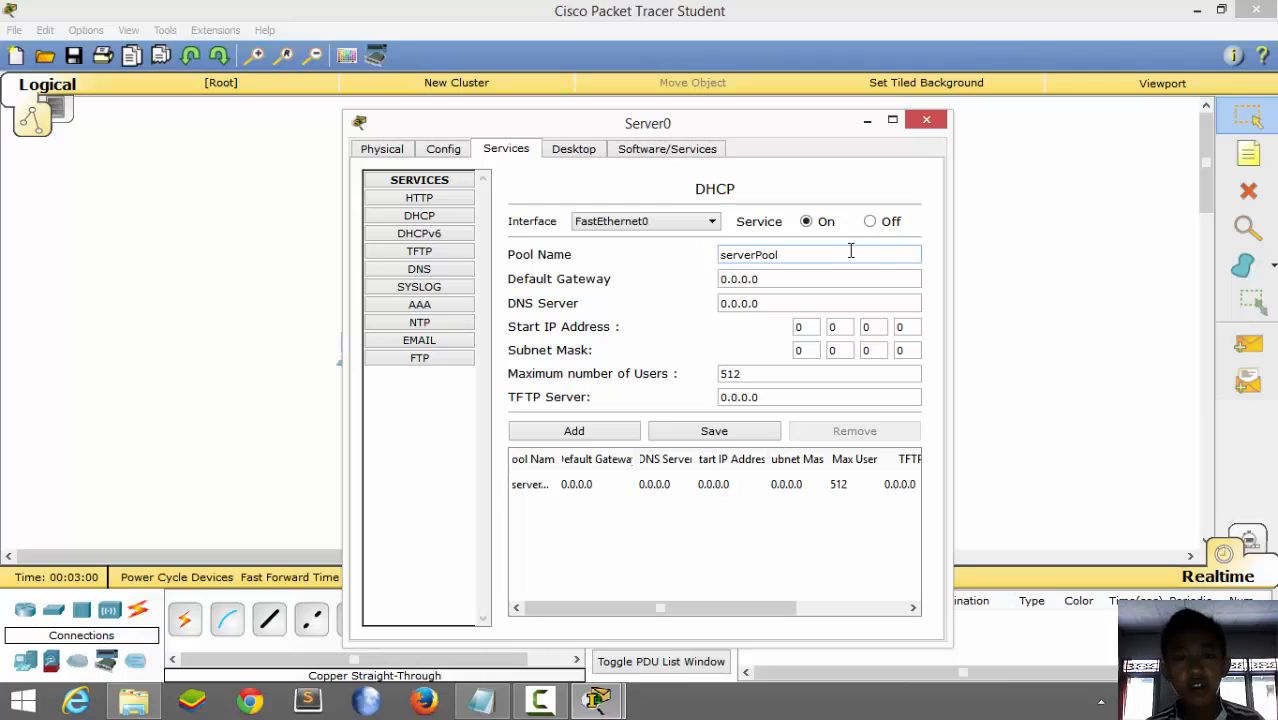
left_click_drag(880, 253, 648, 267)
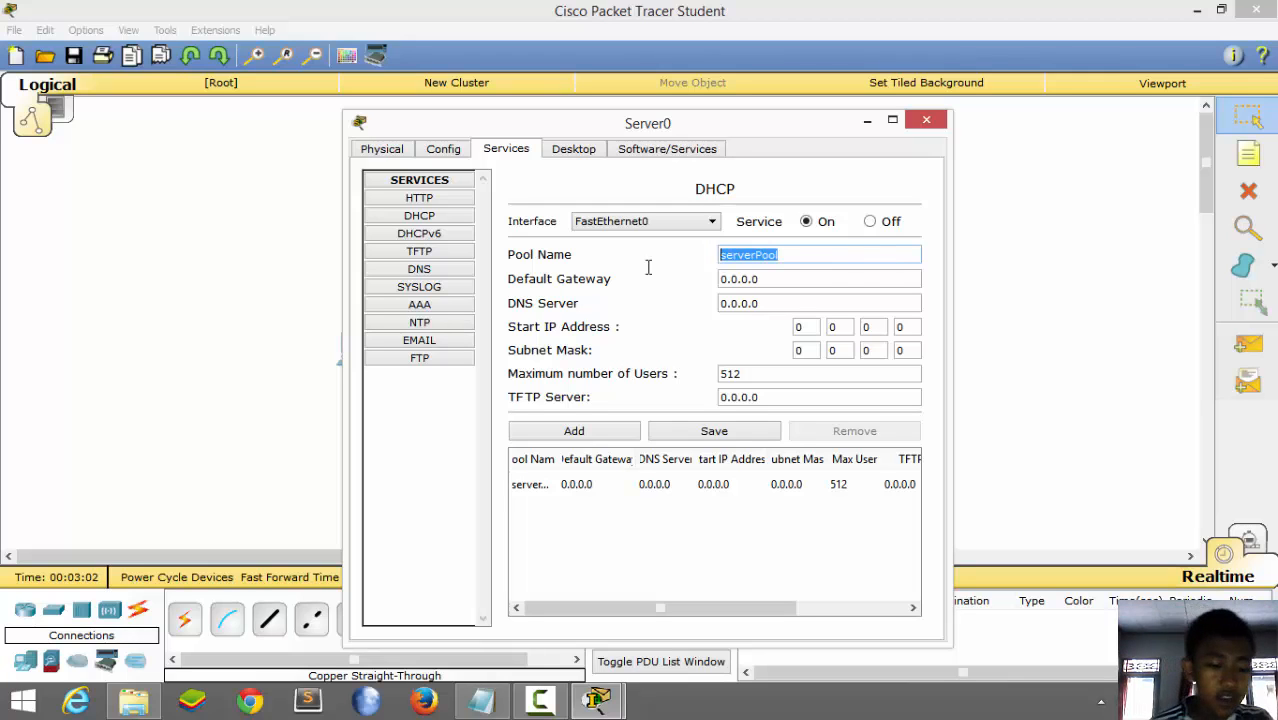
type("23")
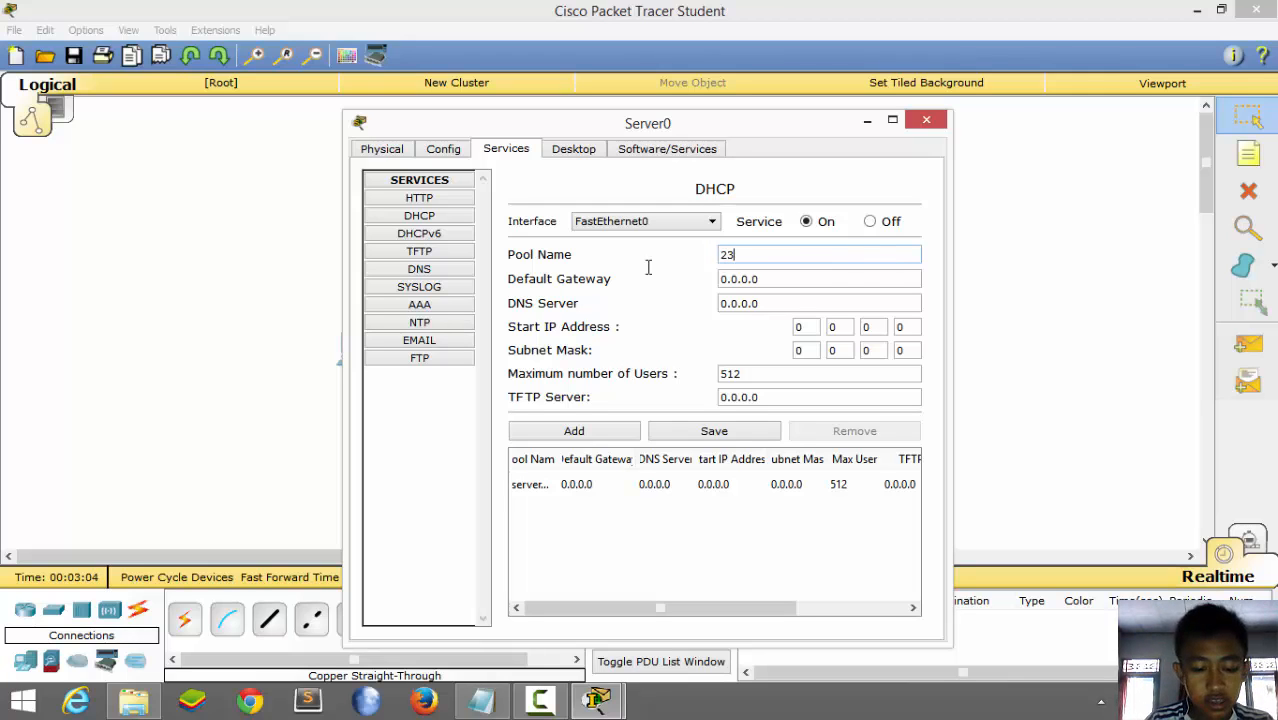
type("multi")
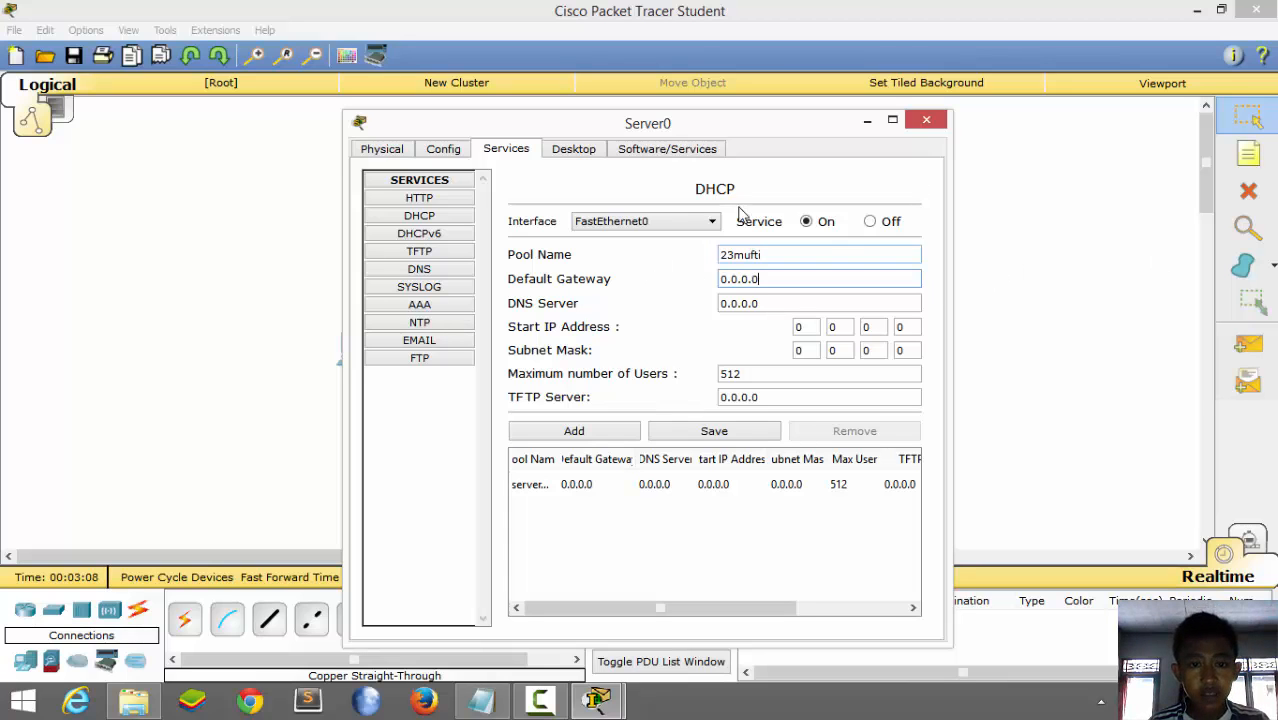
Step: Set the DHCP pool's default gateway to 193.70.2.6, the last usable IP from the notes
left_click(481, 700)
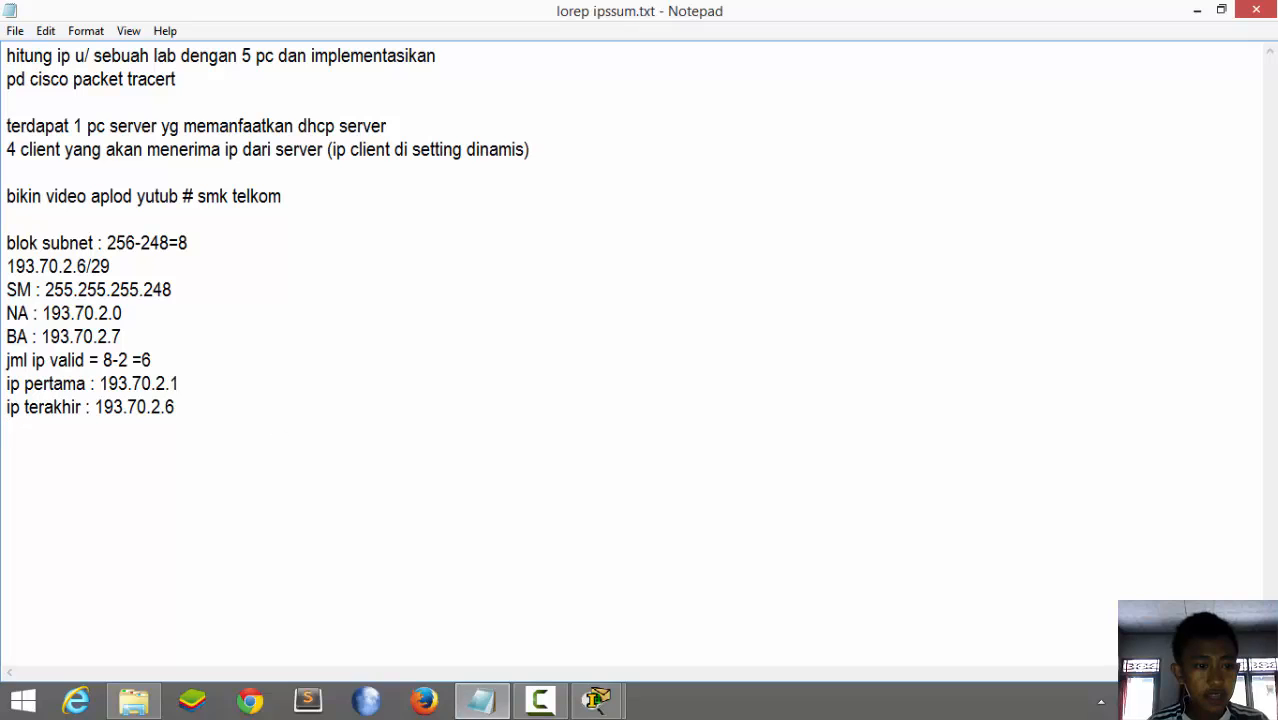
left_click_drag(178, 427, 4, 409)
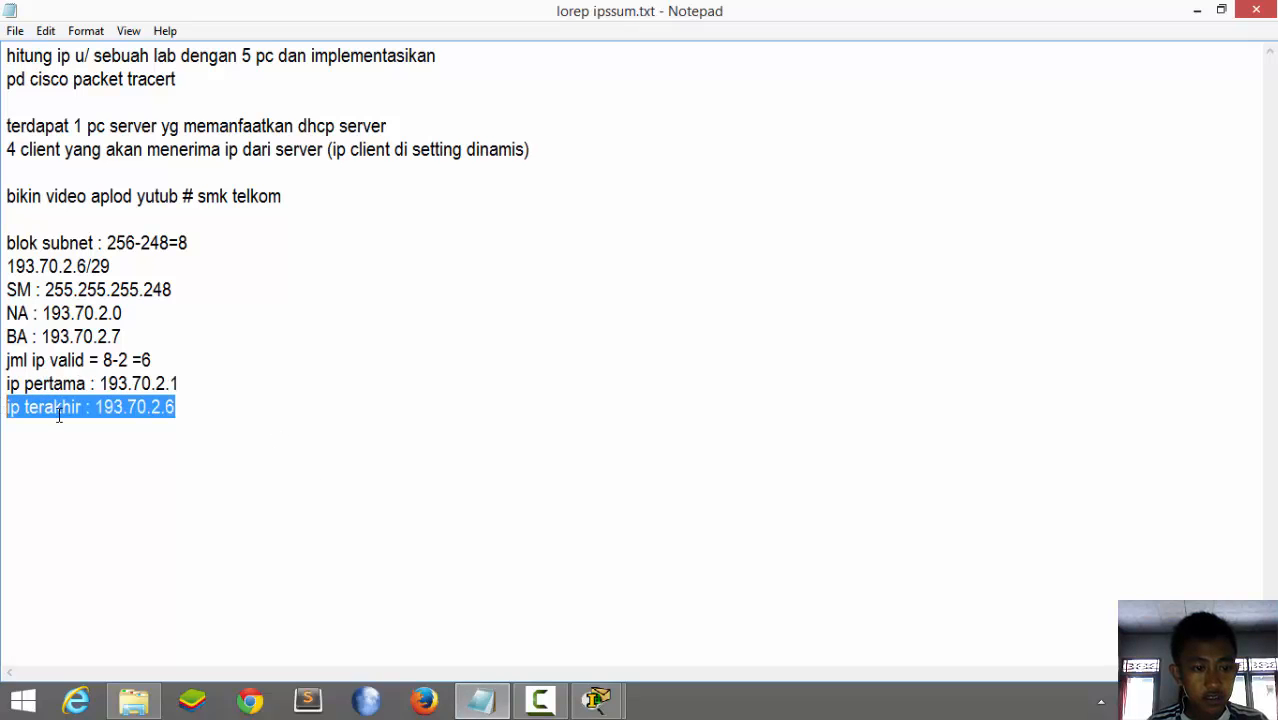
left_click(192, 414)
left_click(540, 699)
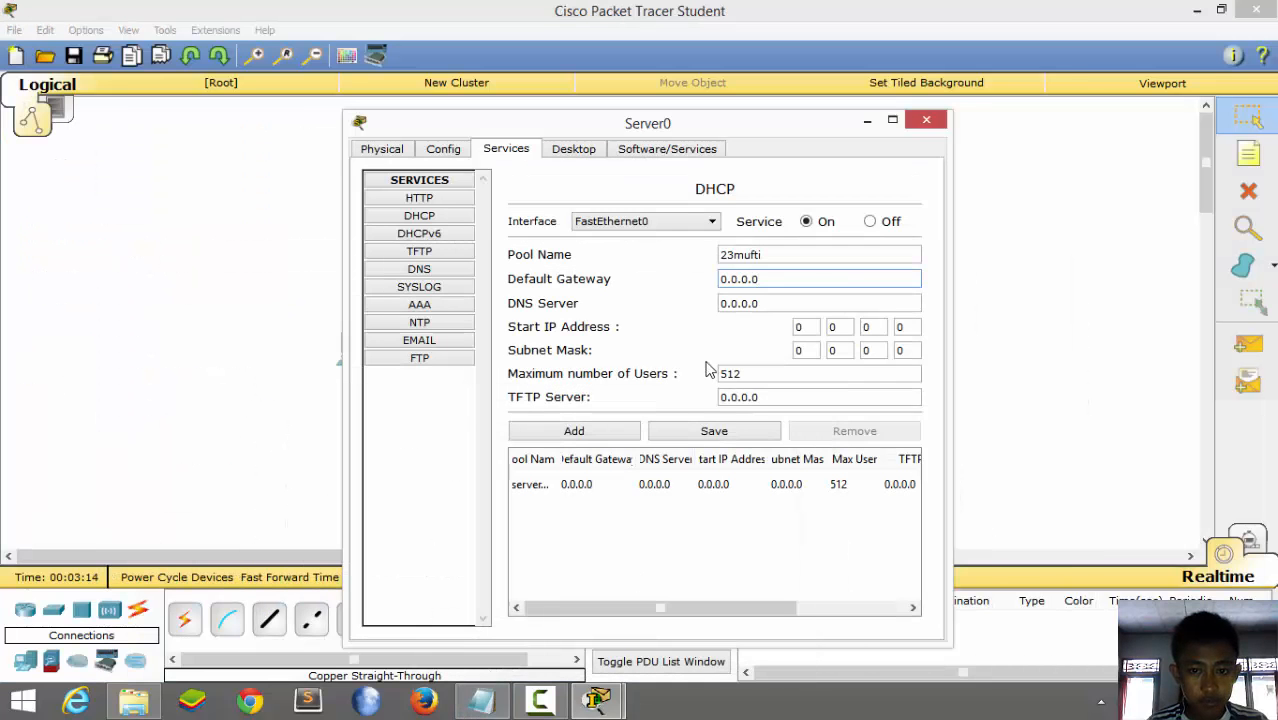
key("BackSpace")
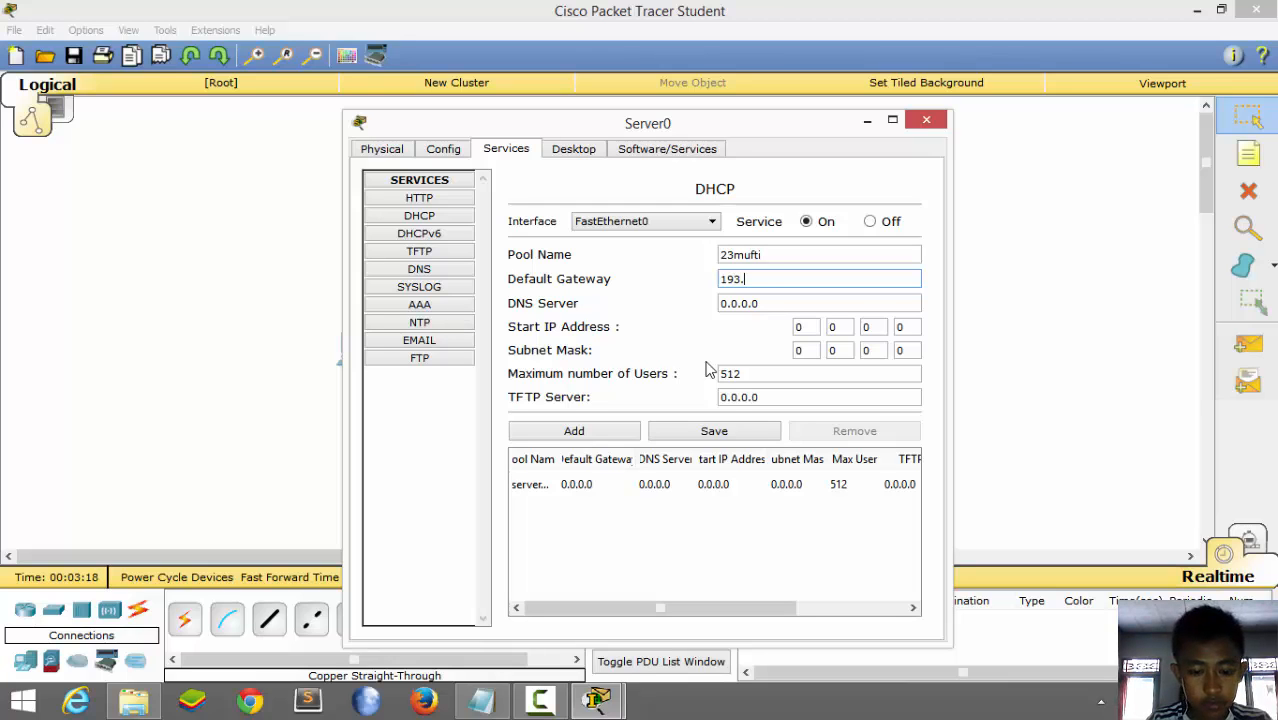
type("193.70.2.6")
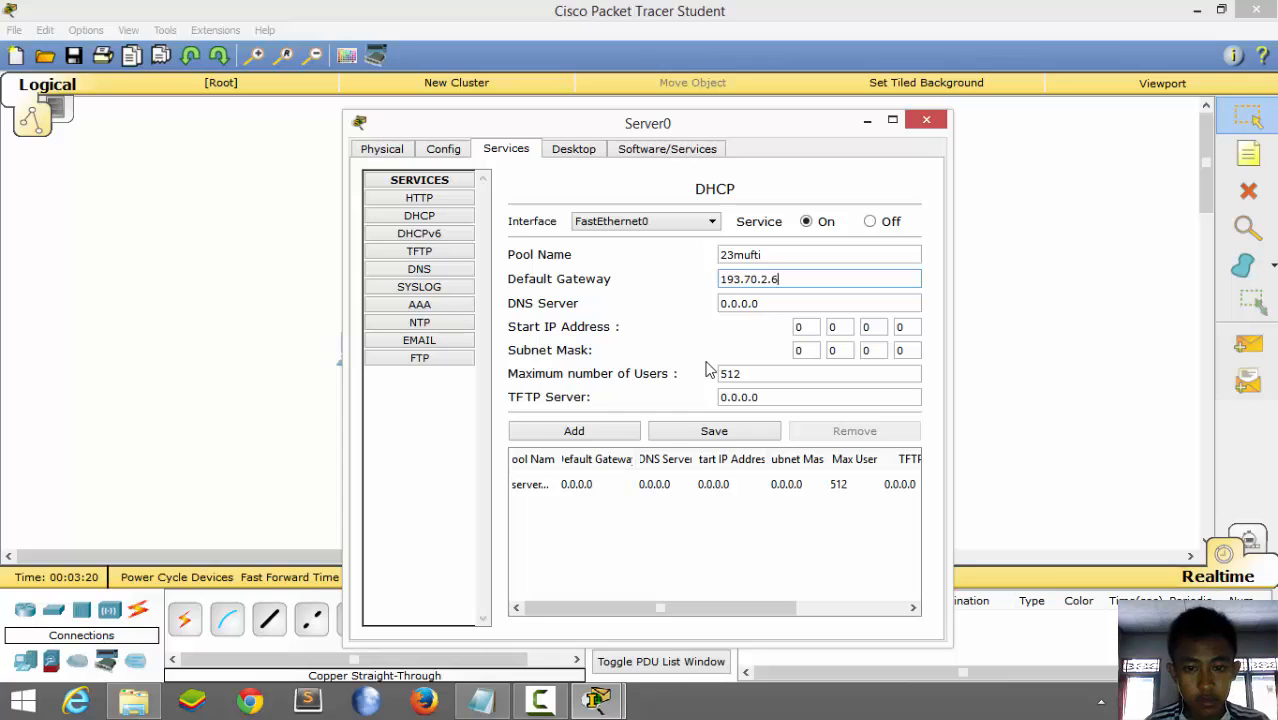
left_click(480, 699)
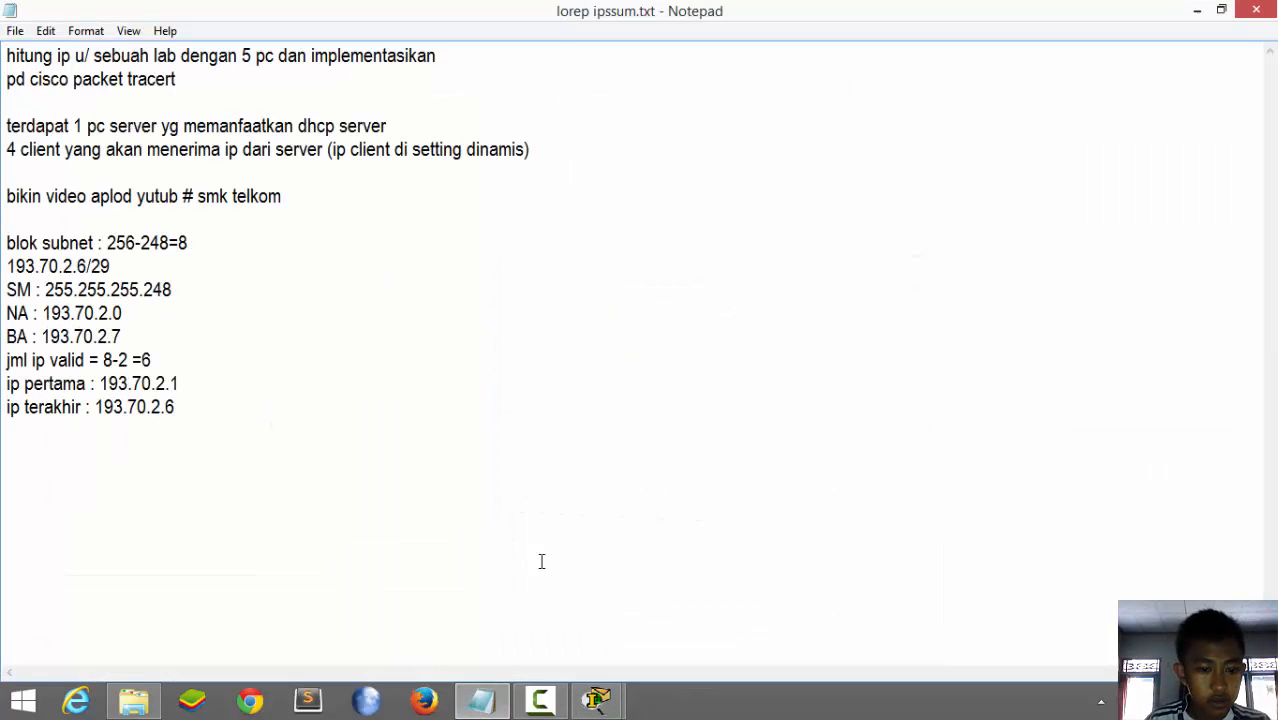
left_click(480, 699)
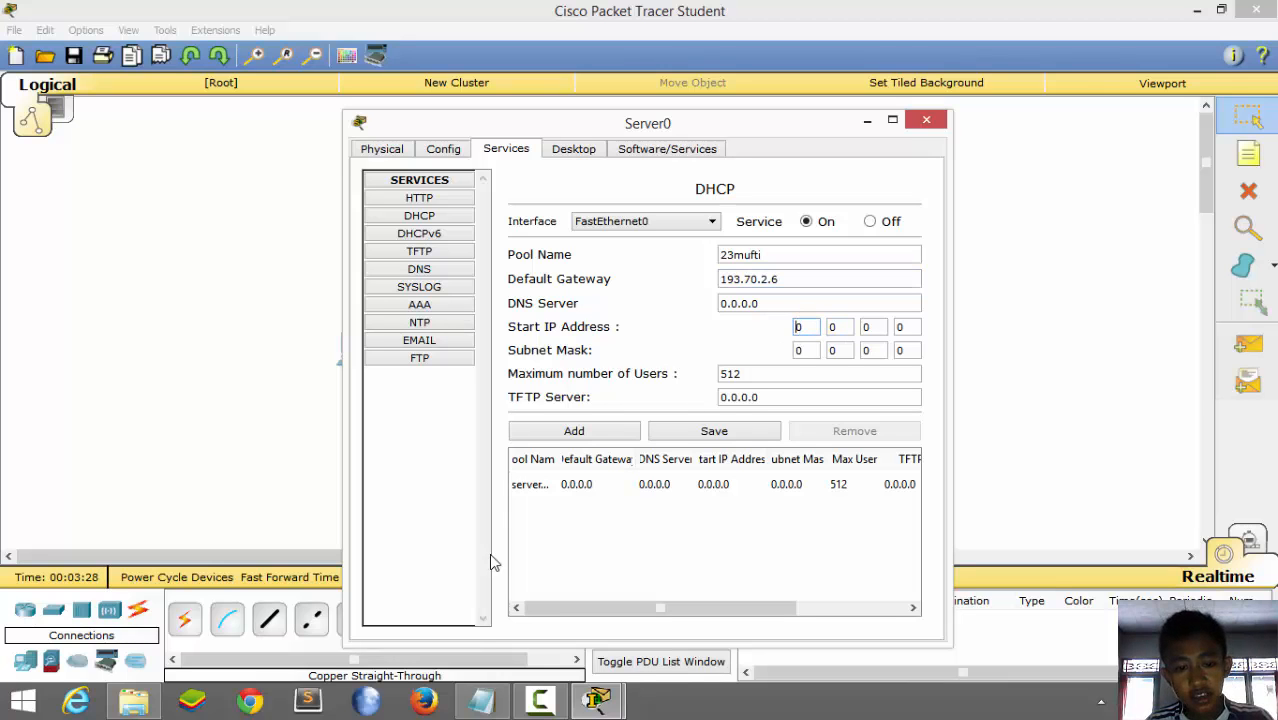
Step: Set the pool's start address to 193.70.2.1 and its subnet mask to 255.255.255.248, taken from the notes
left_click(465, 703)
left_click(470, 703)
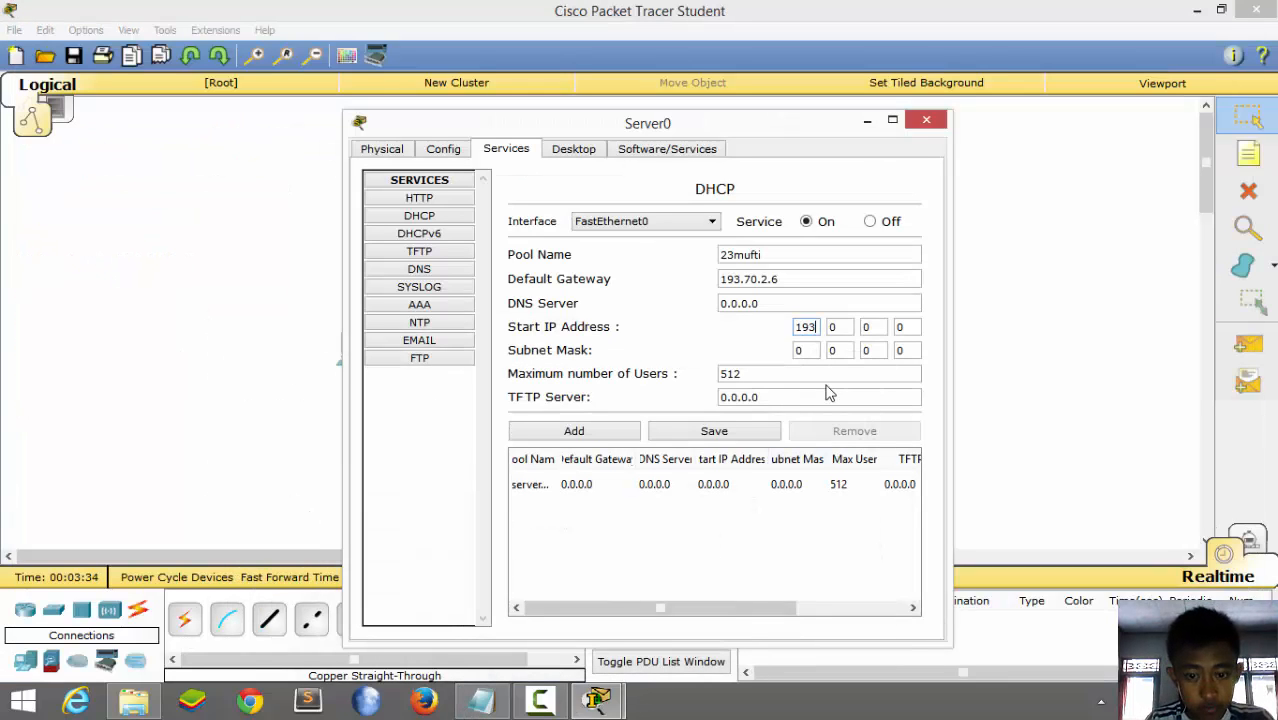
key("Tab")
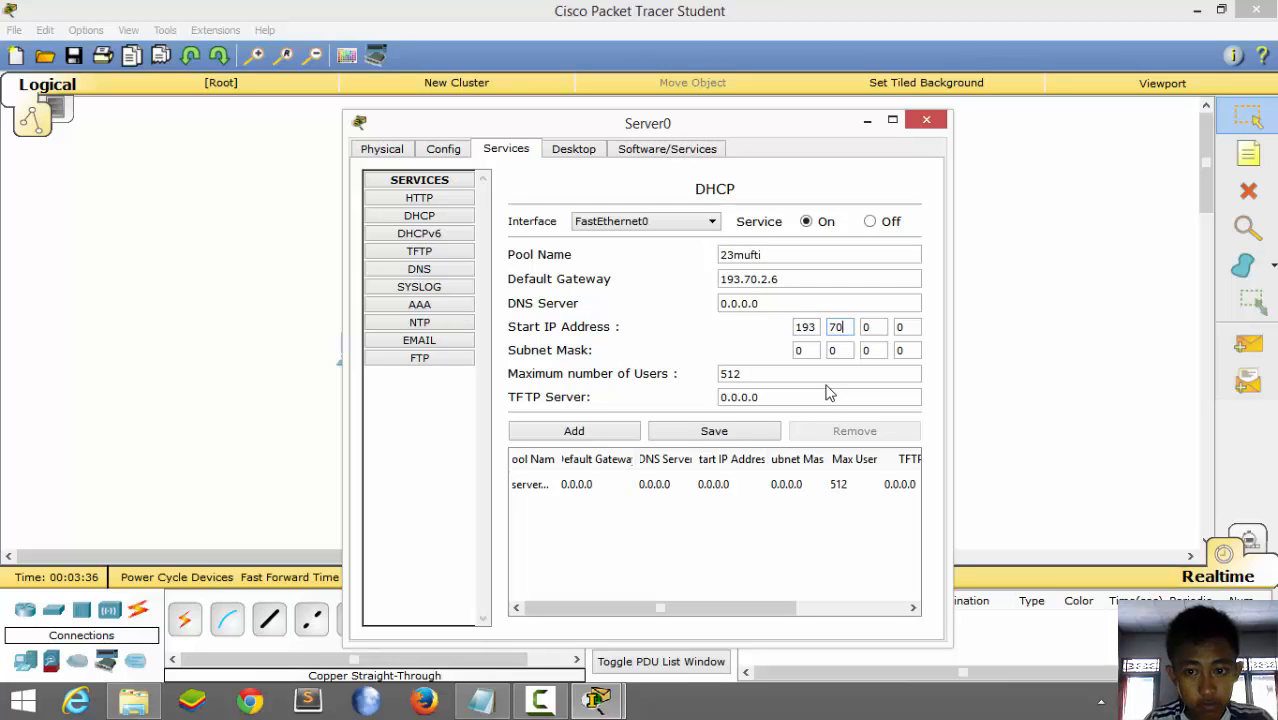
key("Tab")
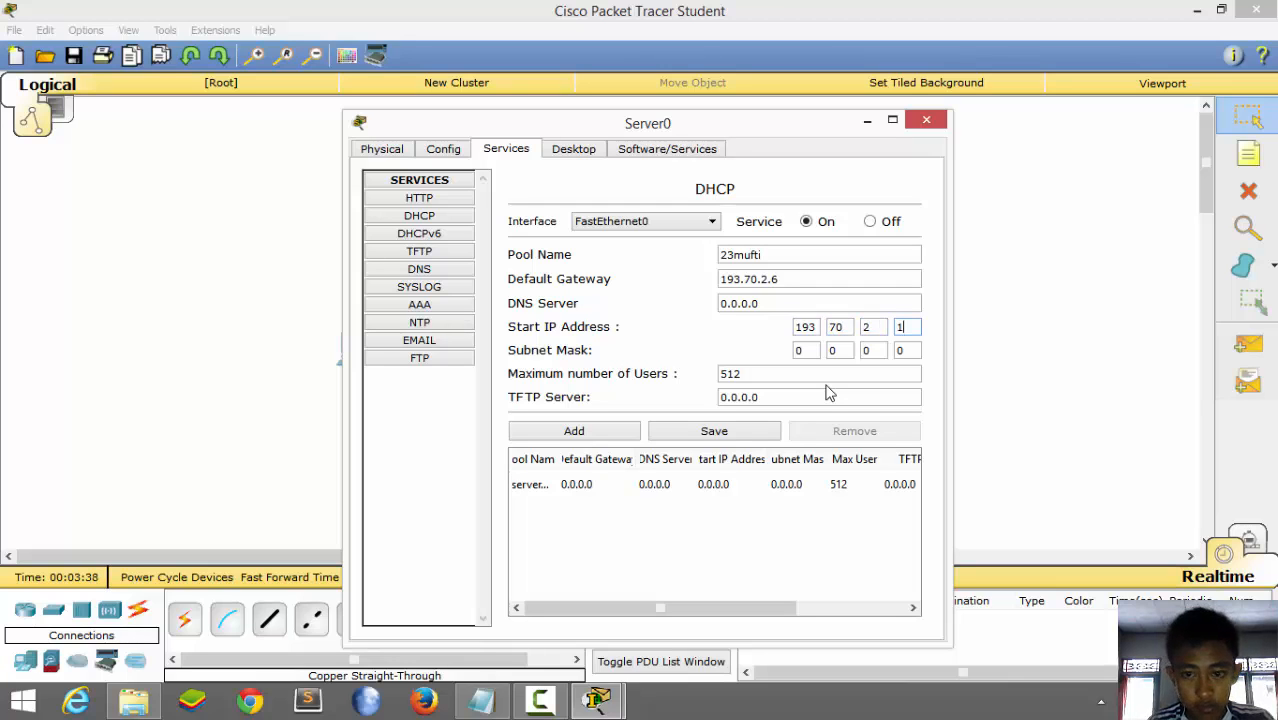
type("1")
key("Tab")
key("BackSpace")
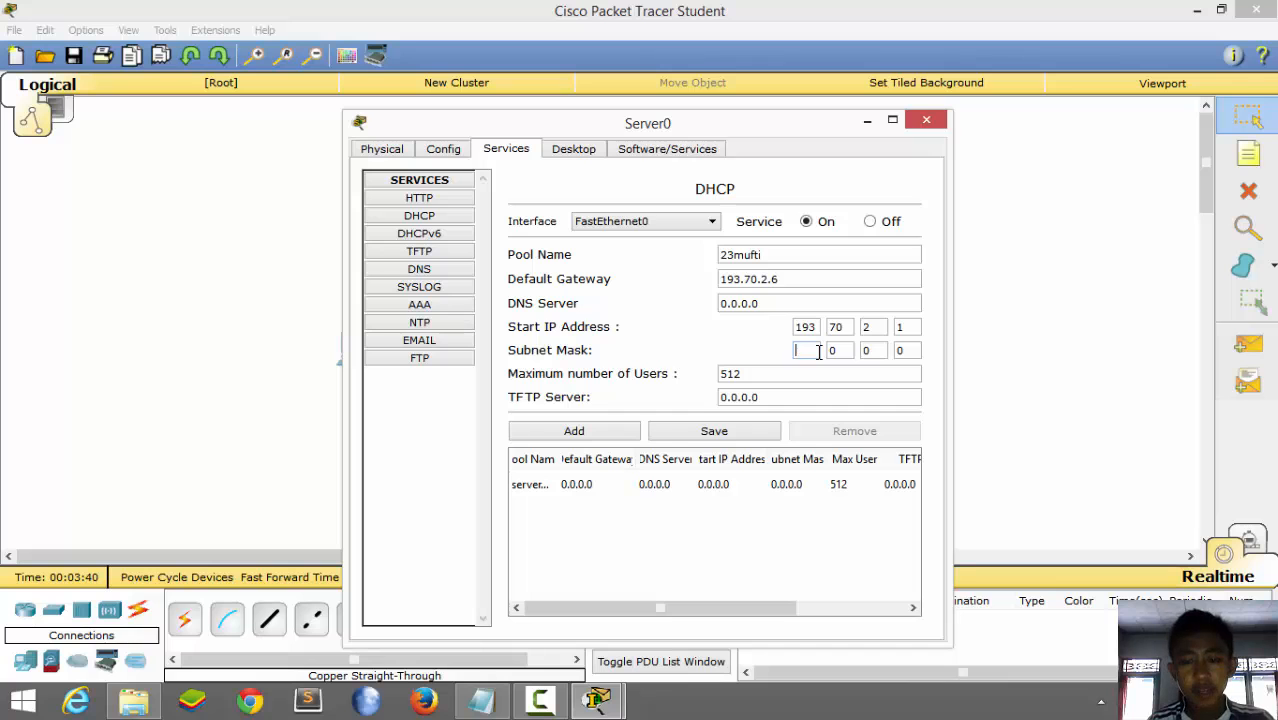
left_click(442, 633)
left_click(596, 700)
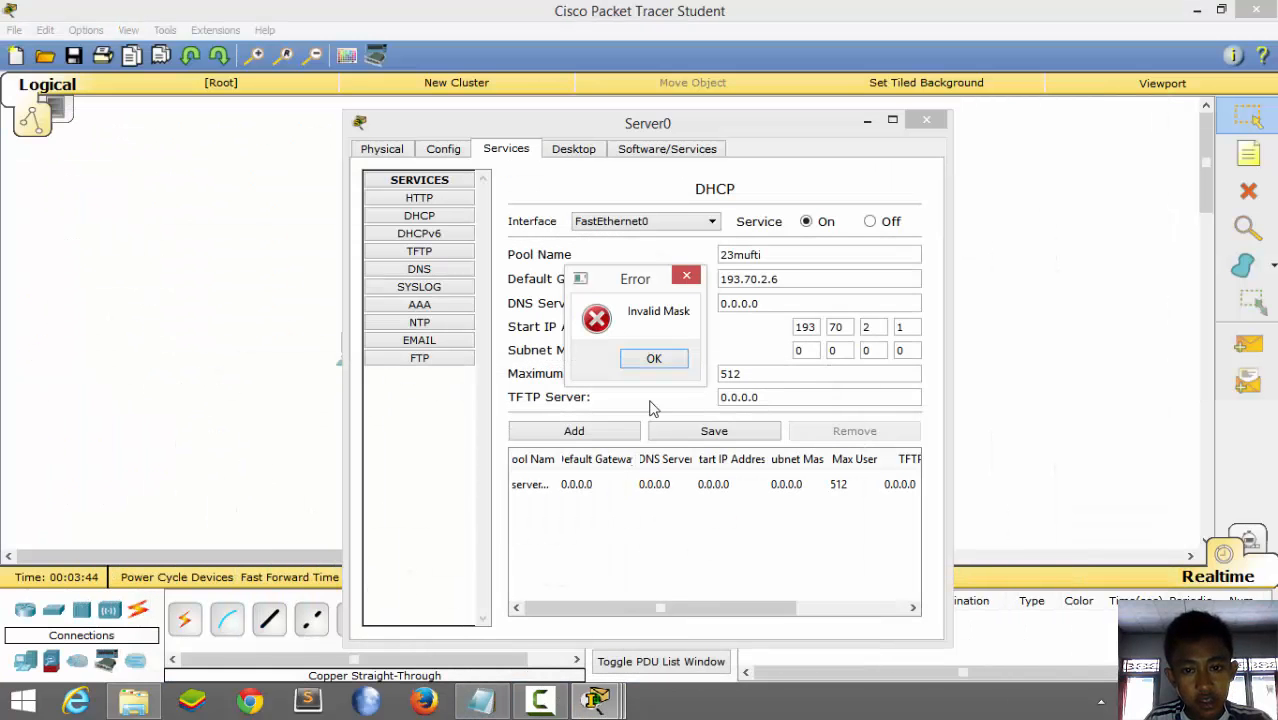
left_click(654, 359)
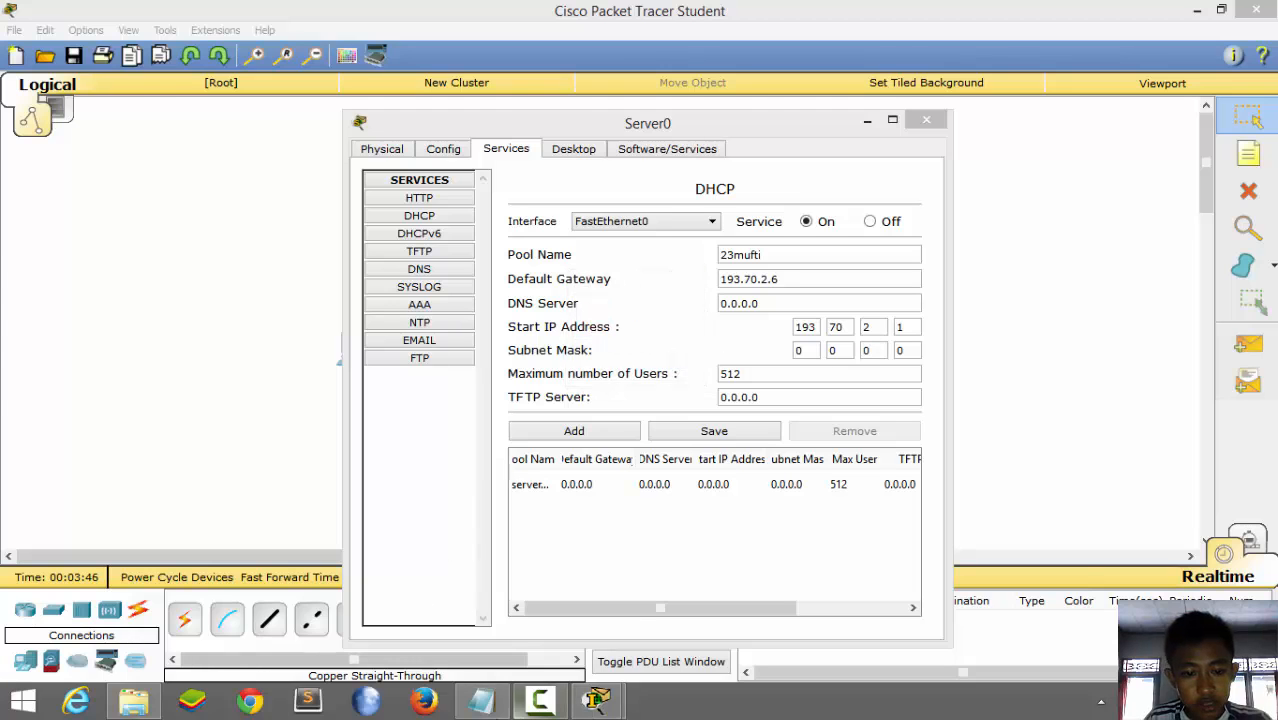
left_click(481, 700)
left_click_drag(2, 284, 174, 289)
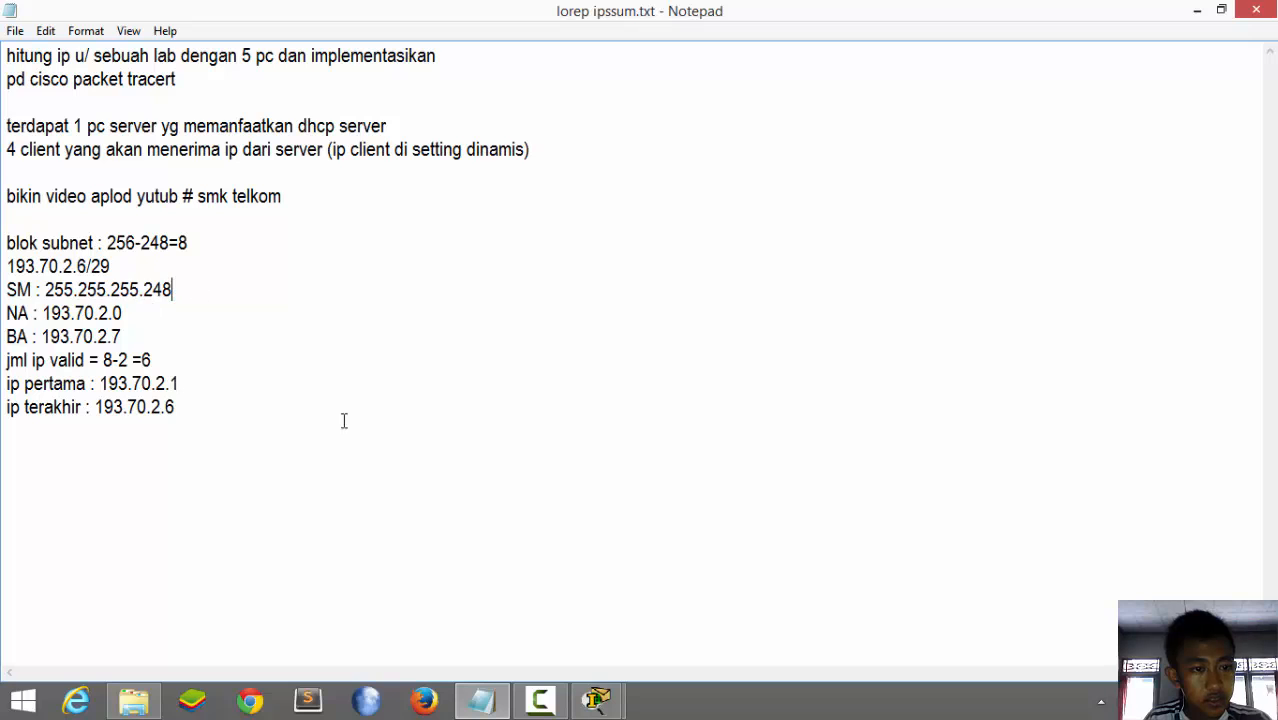
left_click(597, 700)
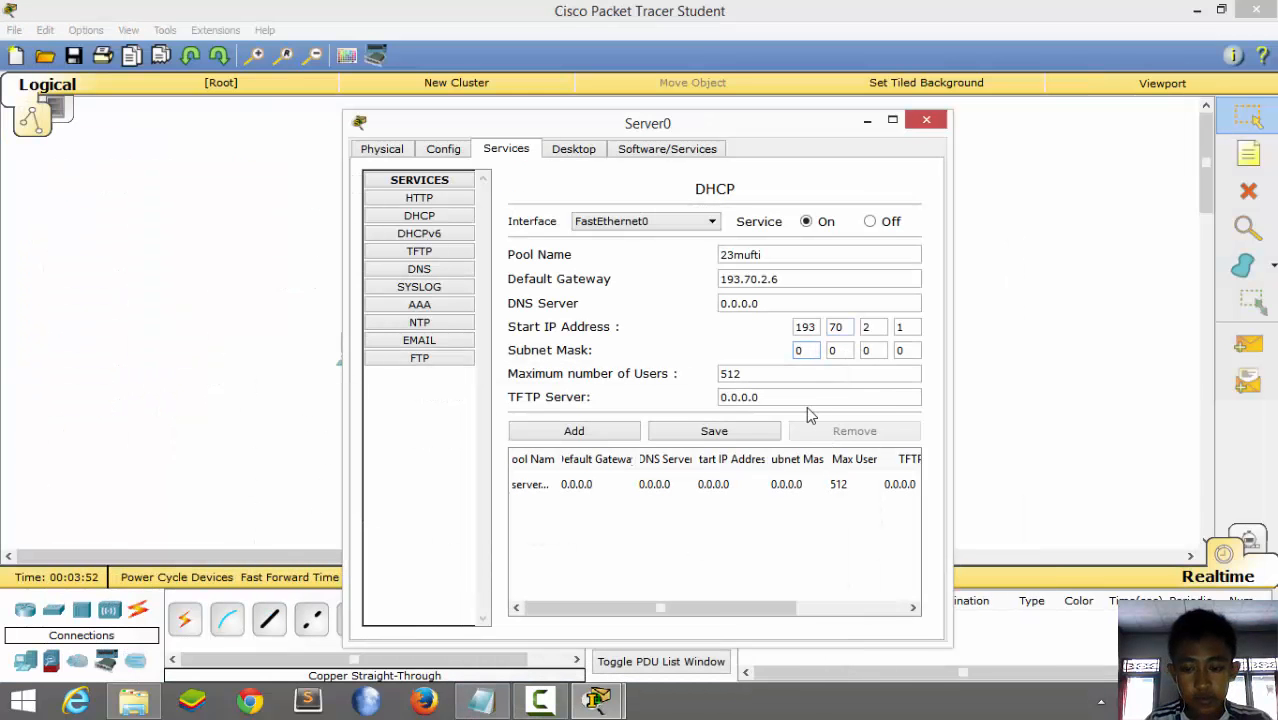
type("255 ")
type("255 255 ")
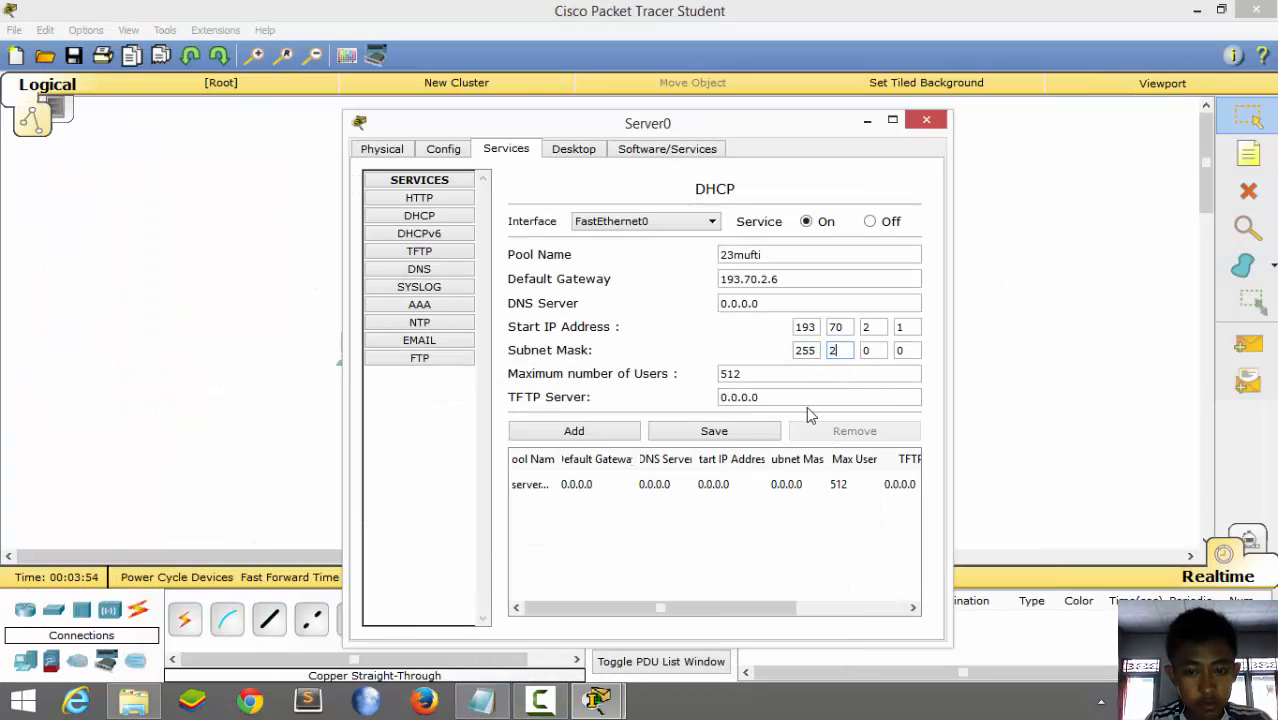
type("248")
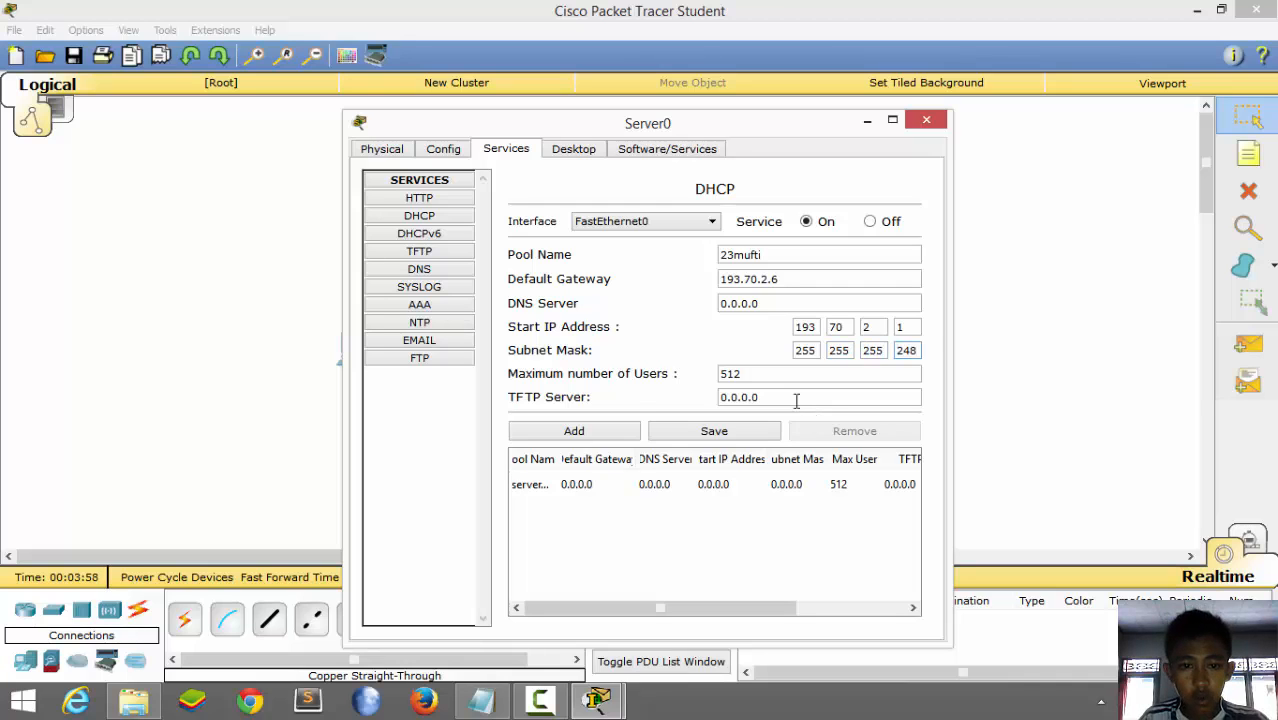
Step: Change the pool's maximum number of users from 512 to 5
left_click(840, 373)
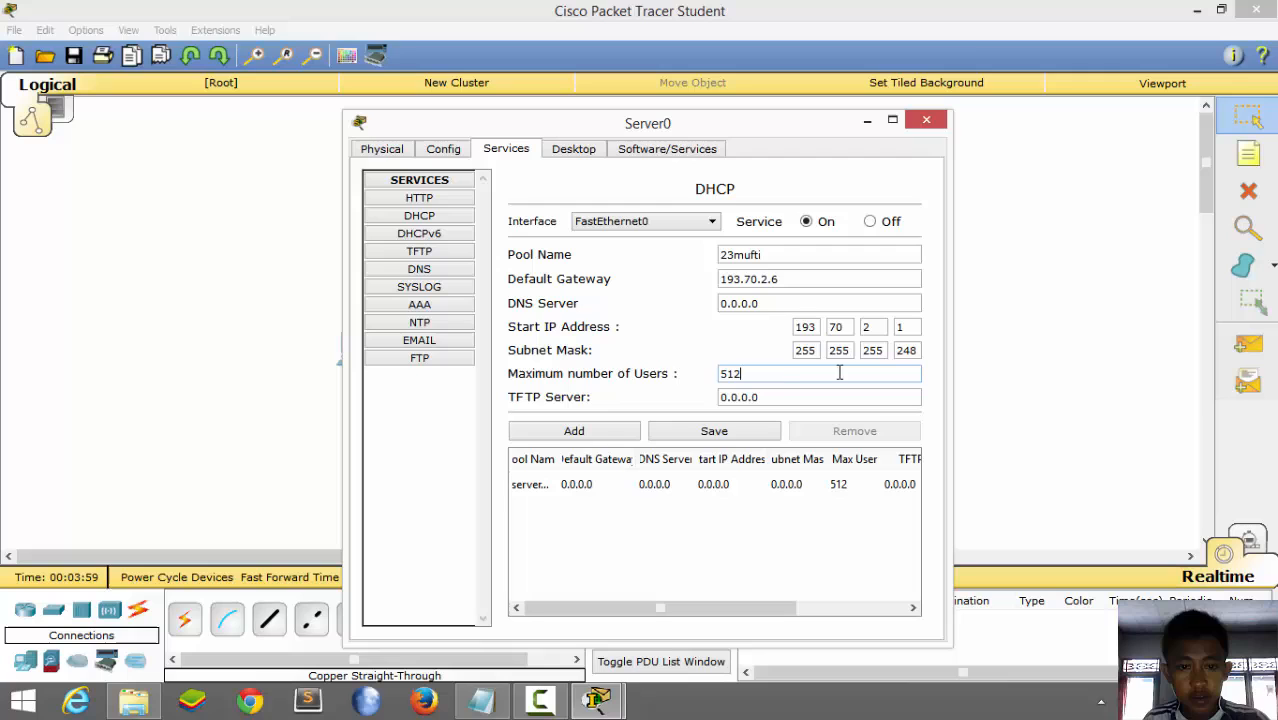
left_click(622, 380)
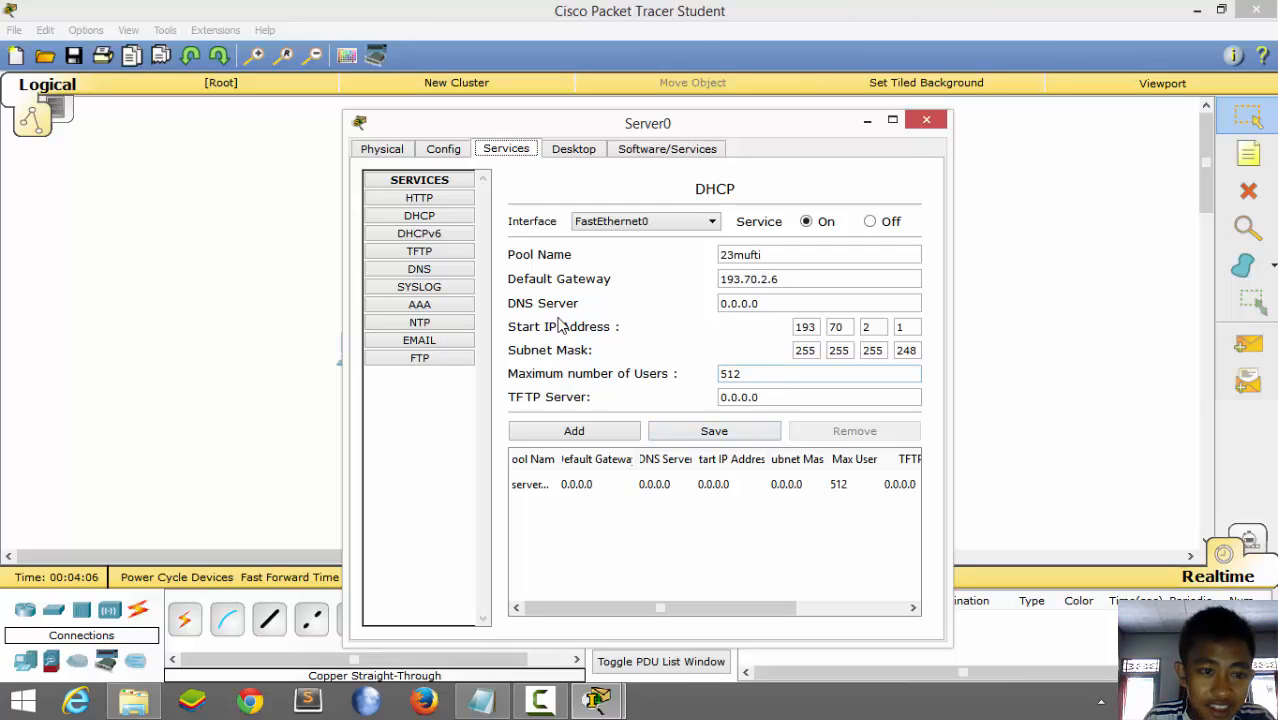
left_click_drag(484, 123, 500, 143)
left_click_drag(773, 385, 665, 381)
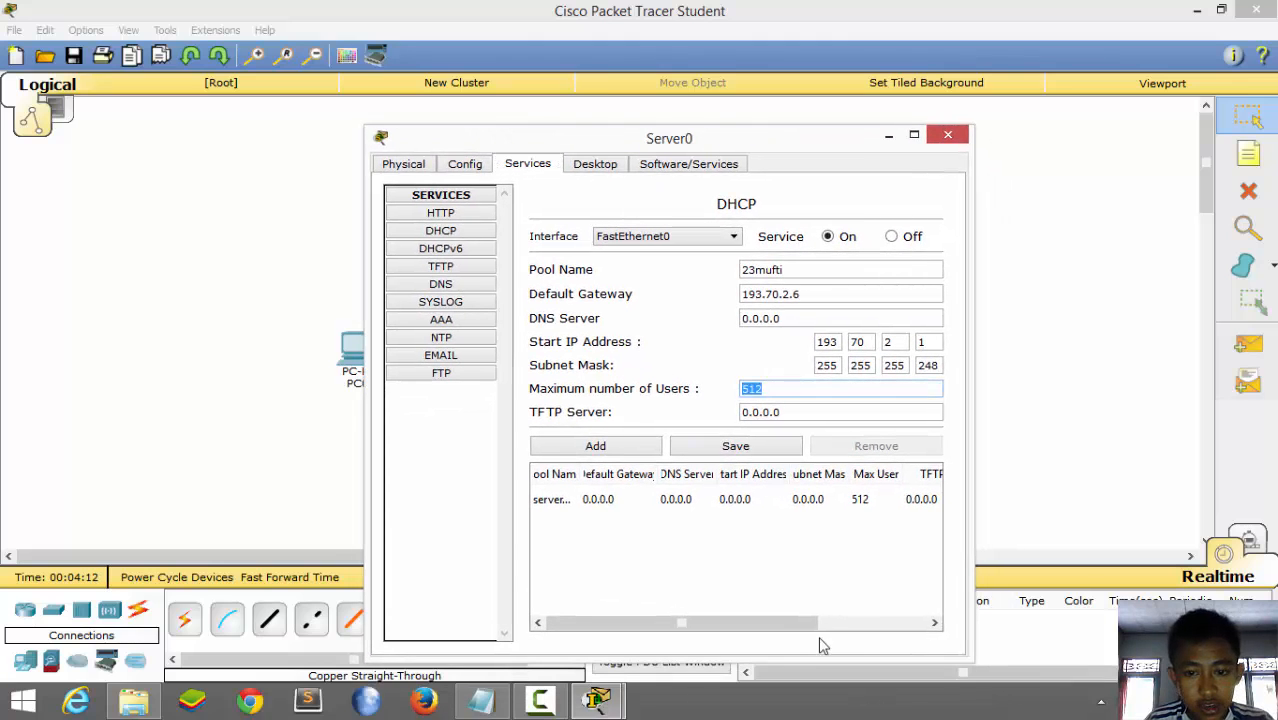
type("5")
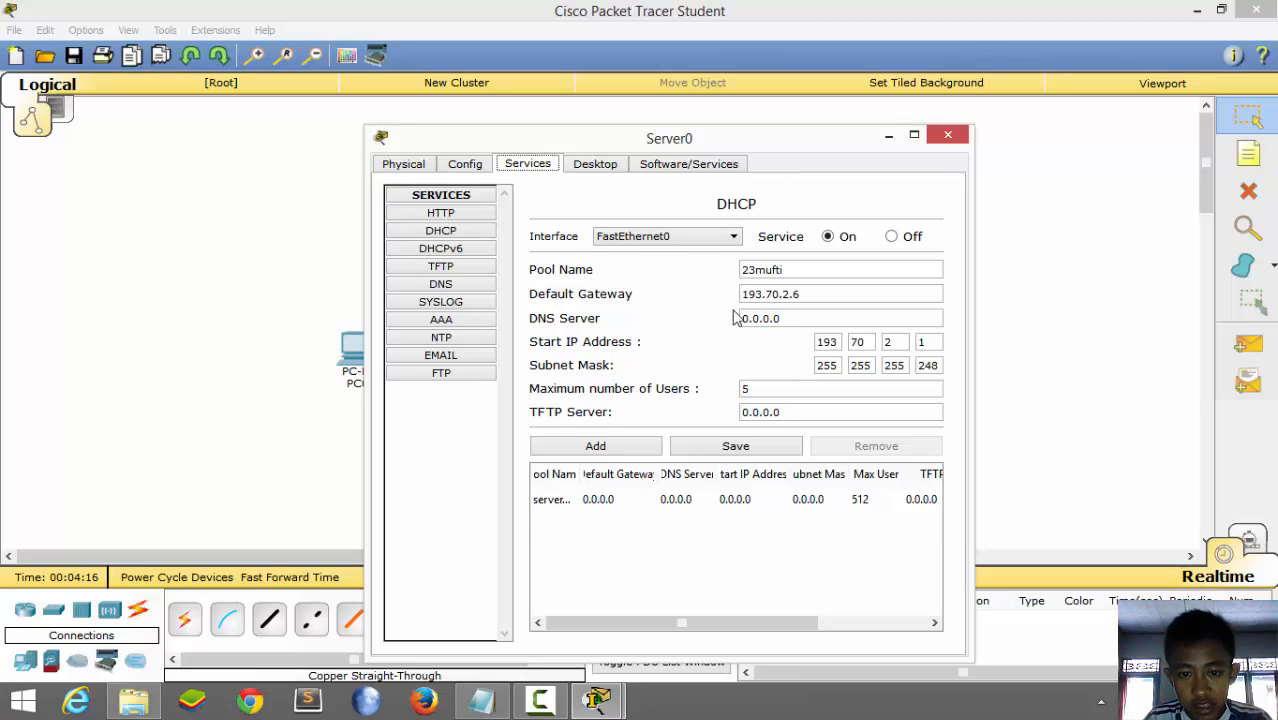
Step: Add the 23mufti pool to the DHCP list and show Server0's global settings
left_click(626, 448)
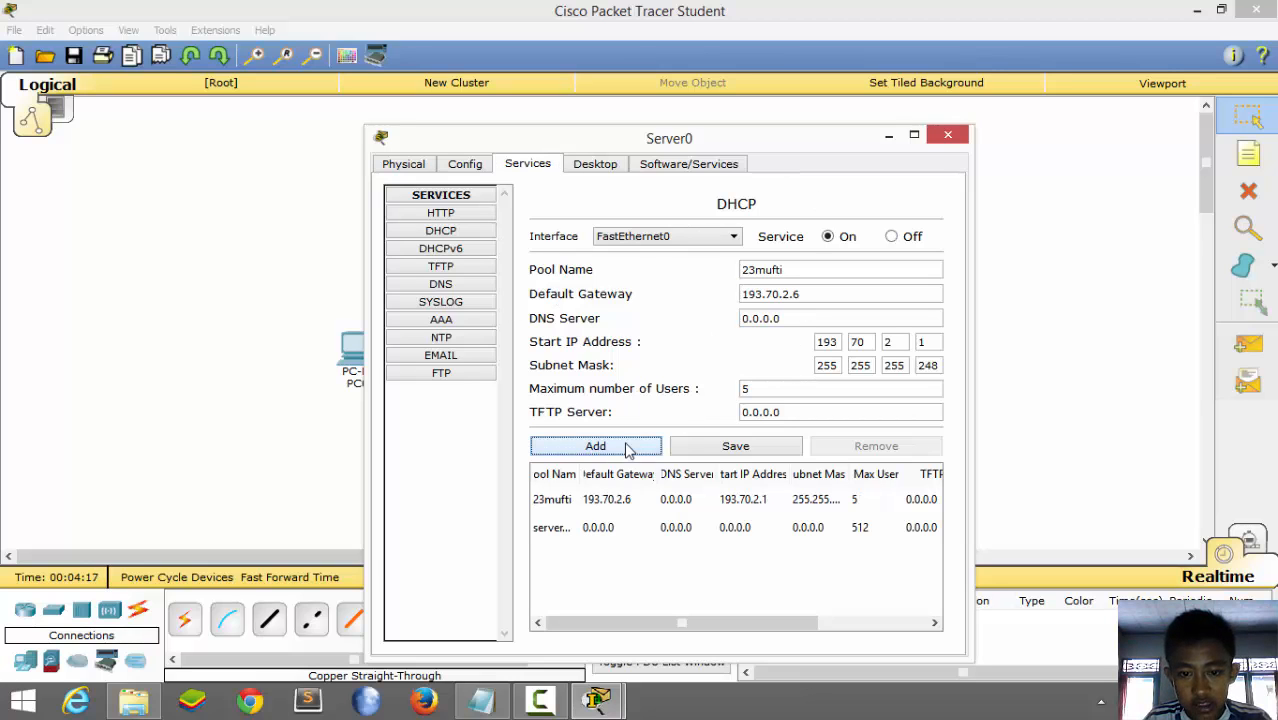
left_click(596, 505)
left_click(634, 349)
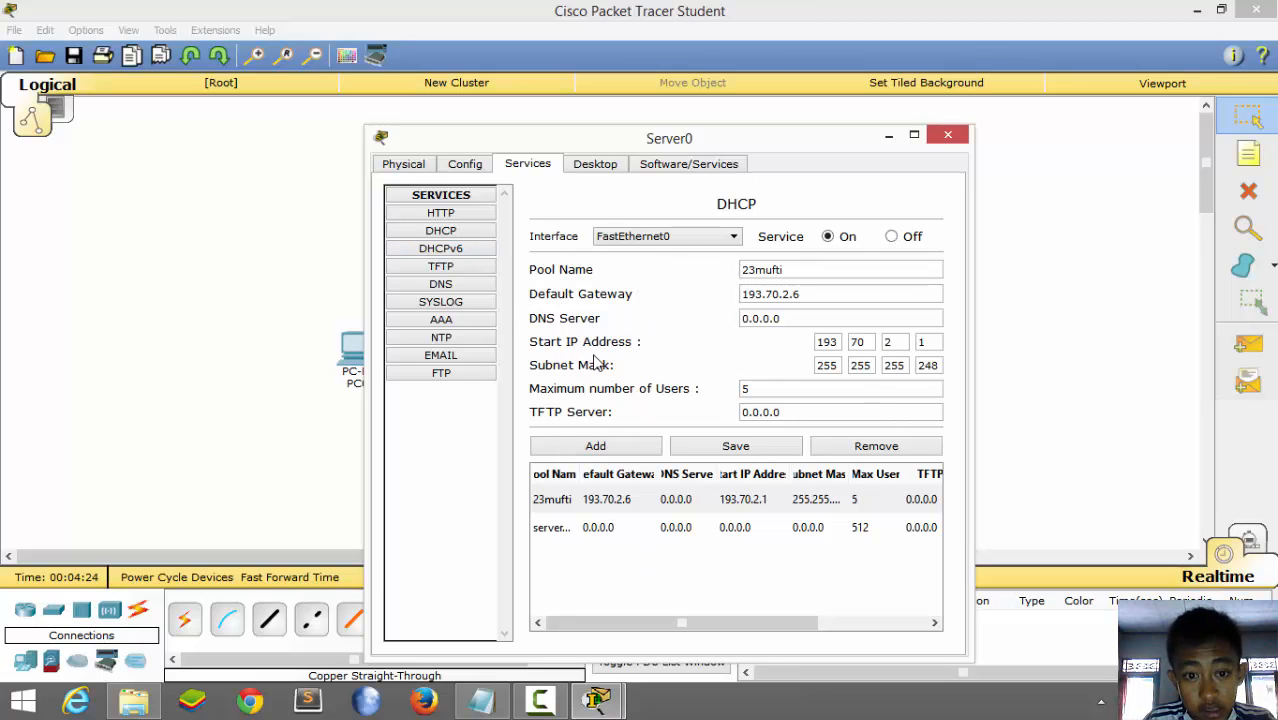
key("Tab")
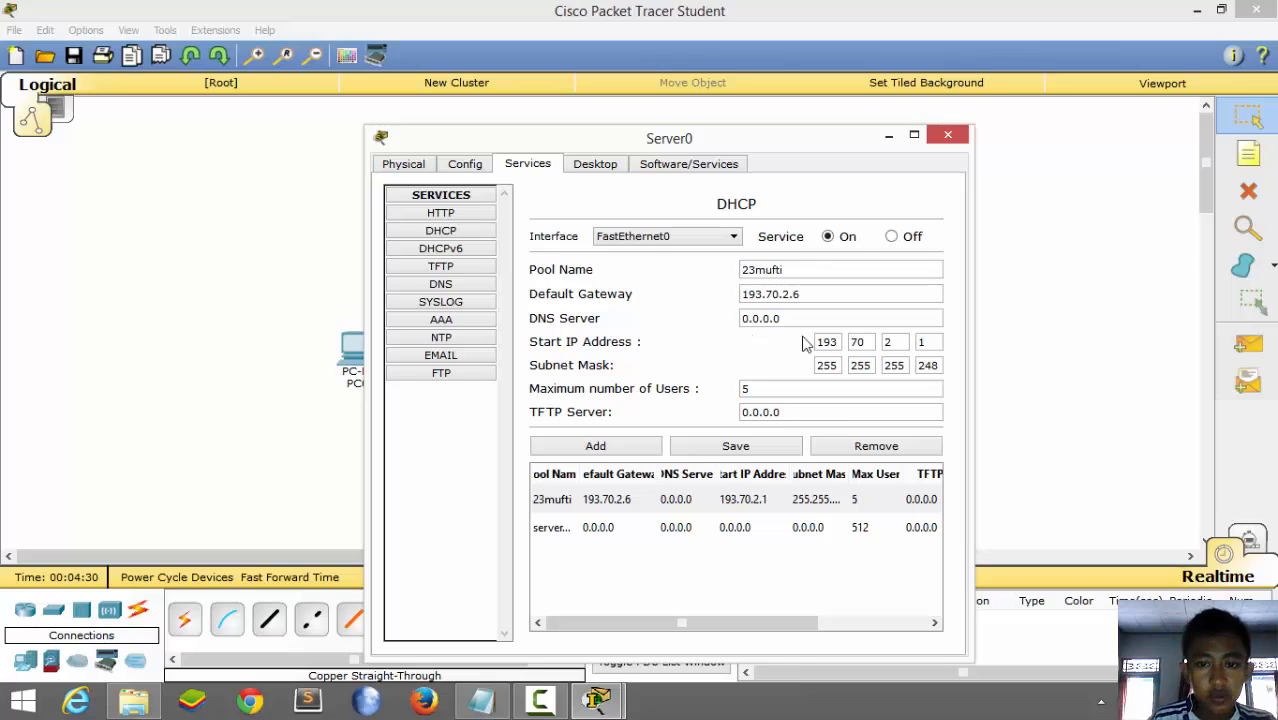
left_click(450, 168)
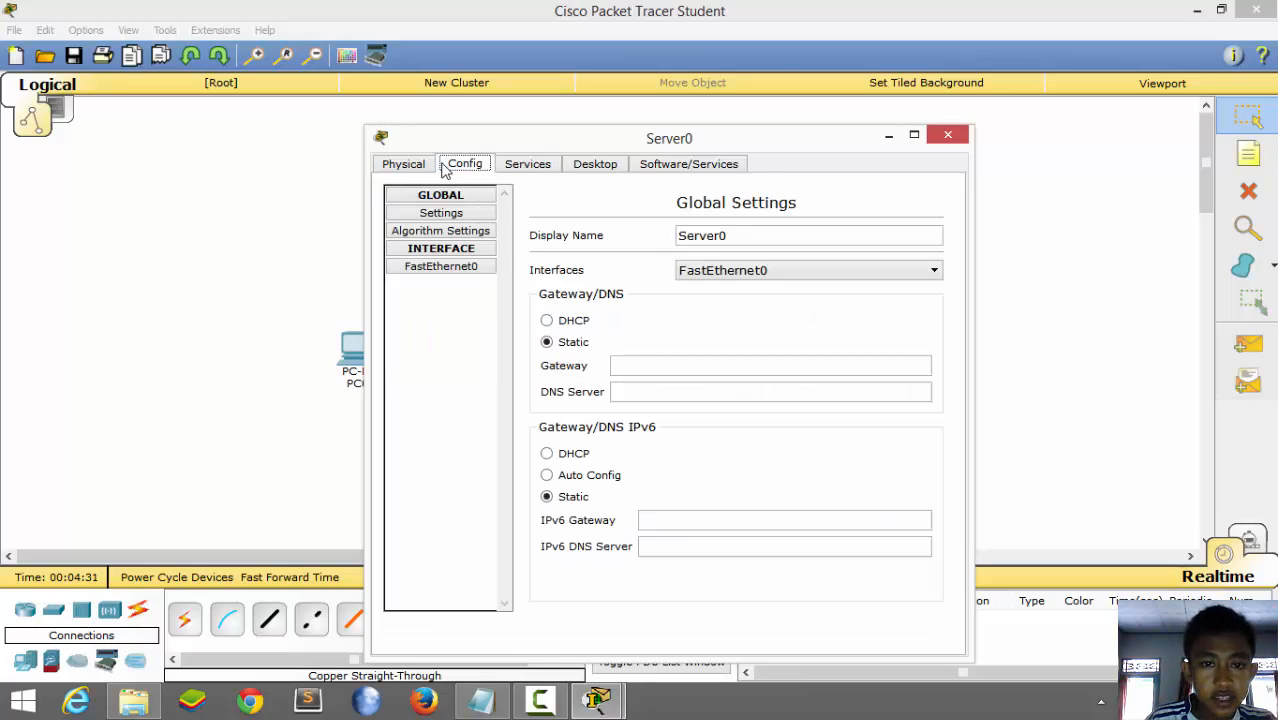
Step: Bring up Server0's Desktop applications with its window repositioned
left_click(621, 166)
left_click_drag(451, 141, 477, 88)
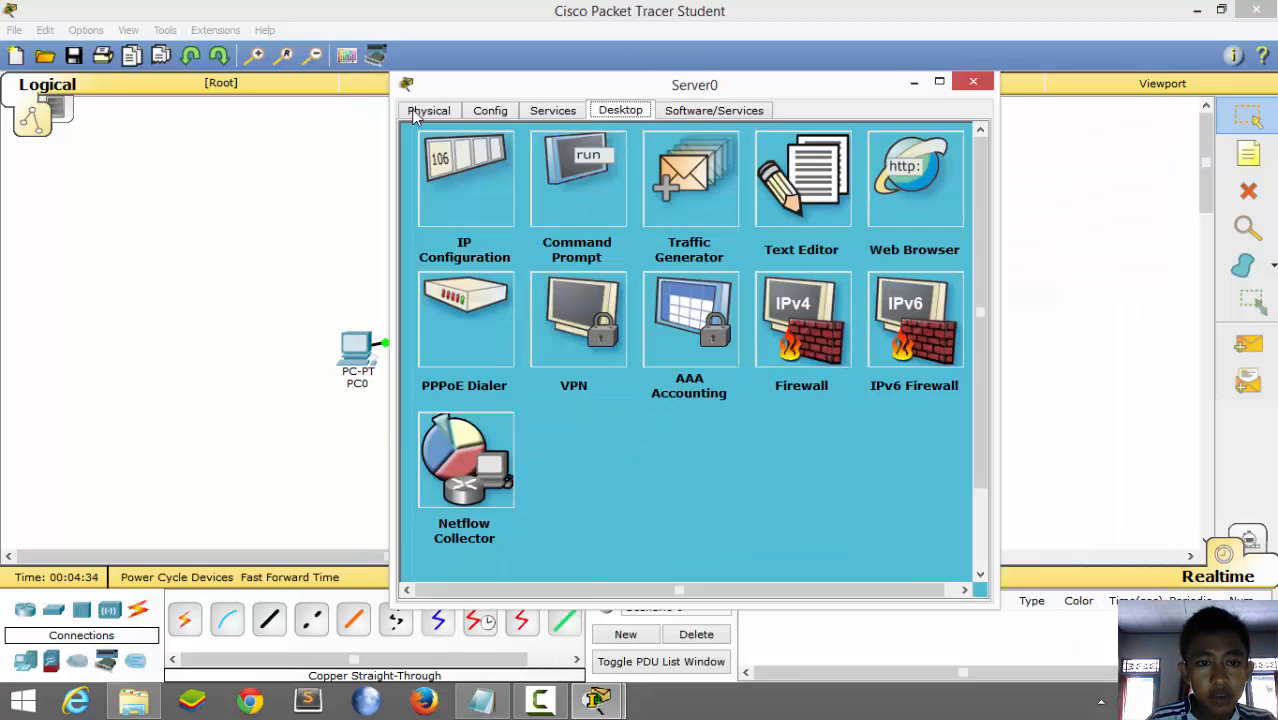
left_click_drag(413, 116, 458, 120)
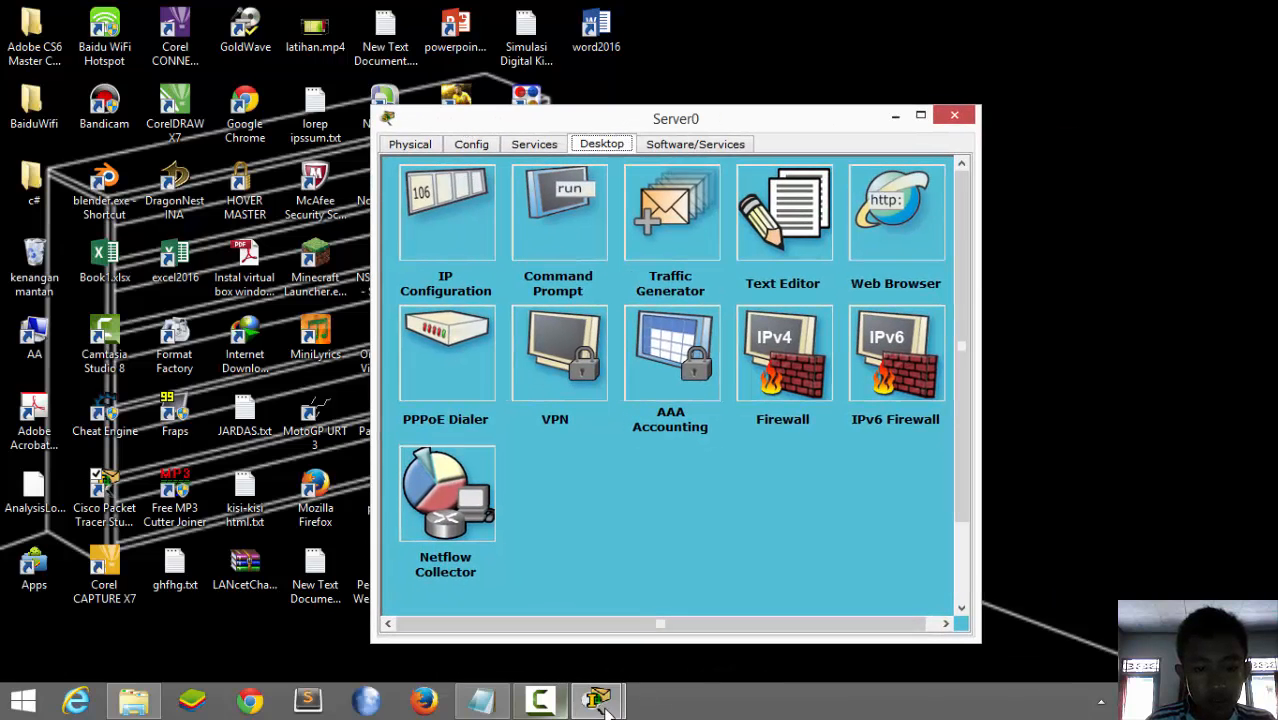
mouse_move(598, 700)
left_click(560, 648)
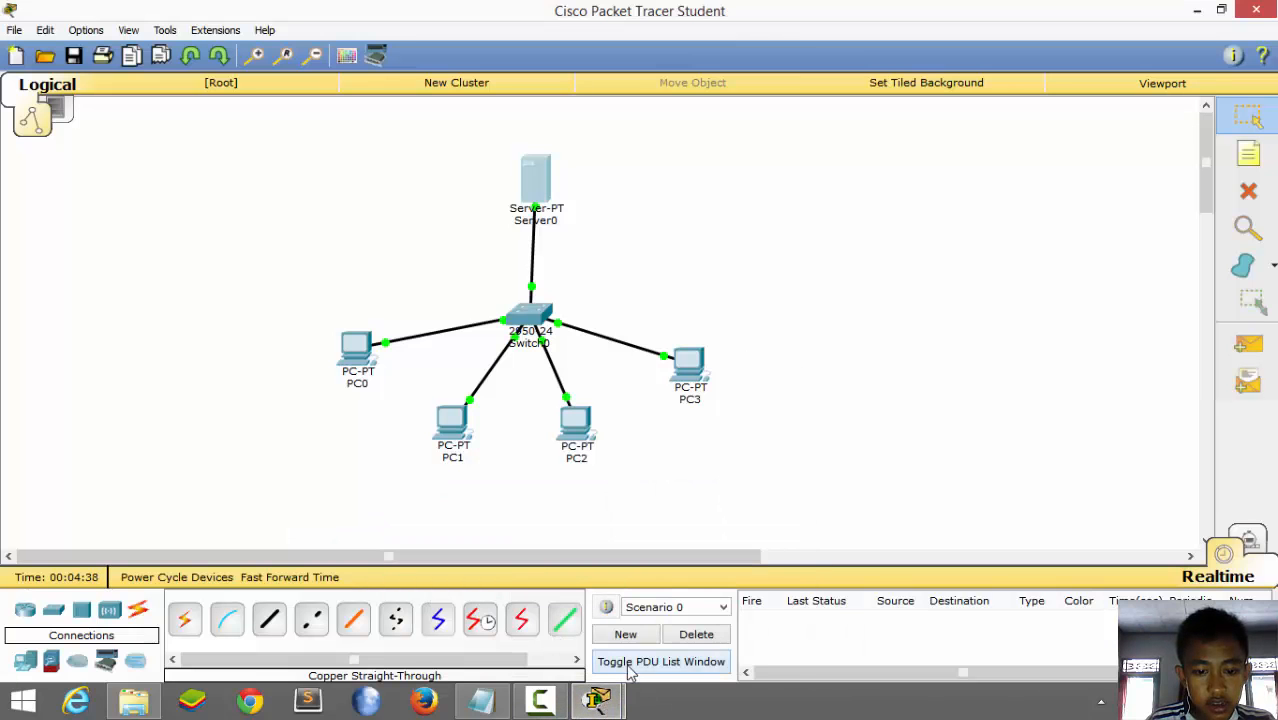
left_click(691, 645)
Step: Give Server0 static IP 193.70.2.1 with mask 255.255.255.248, then close its window
left_click(464, 195)
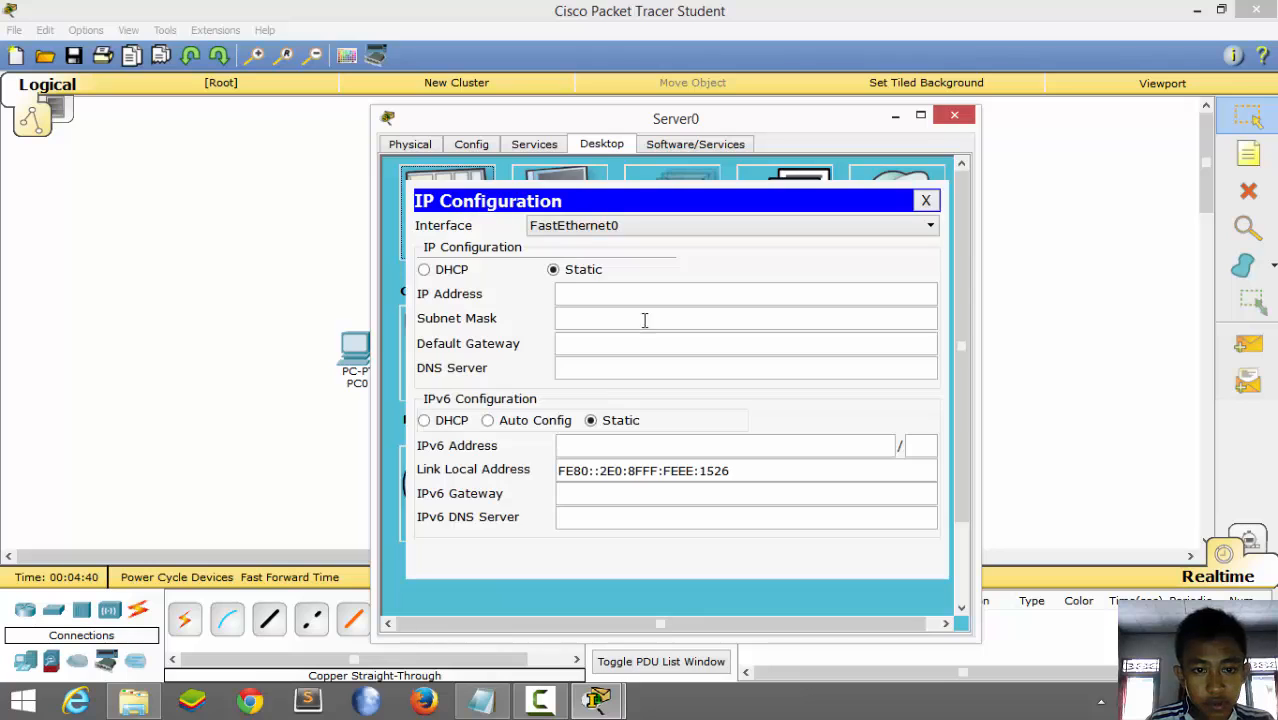
left_click(616, 292)
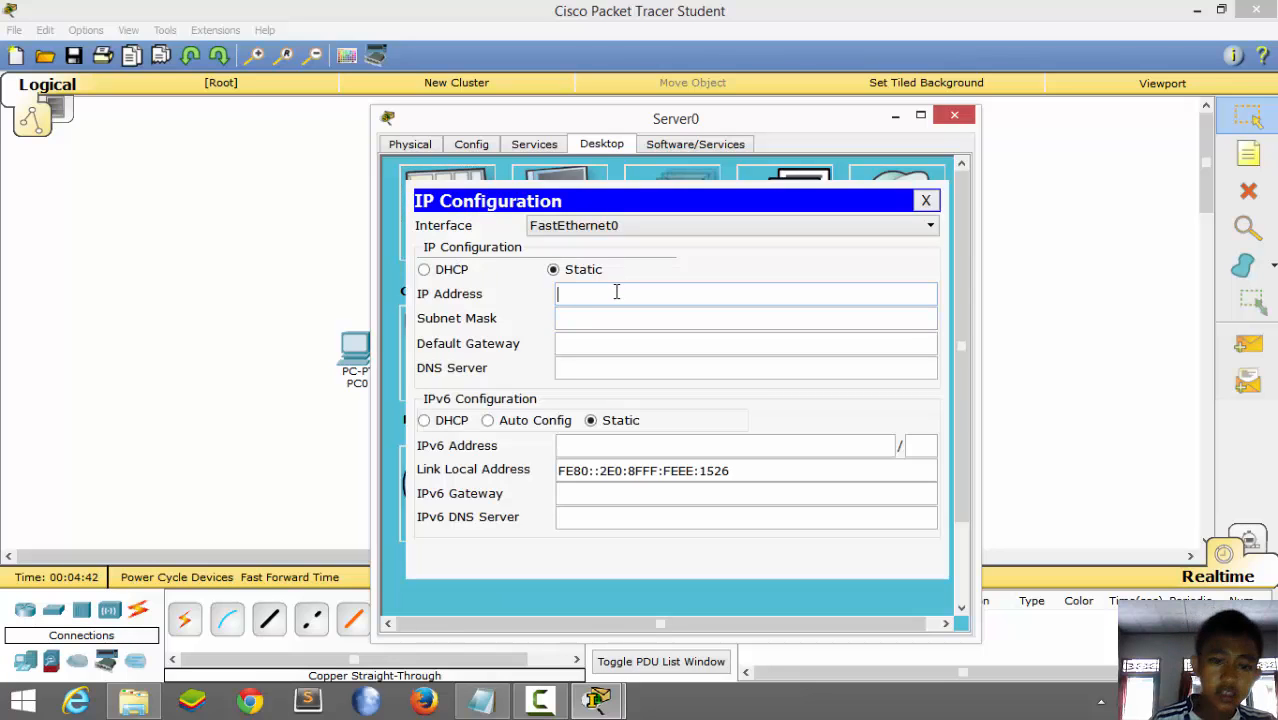
type("193.")
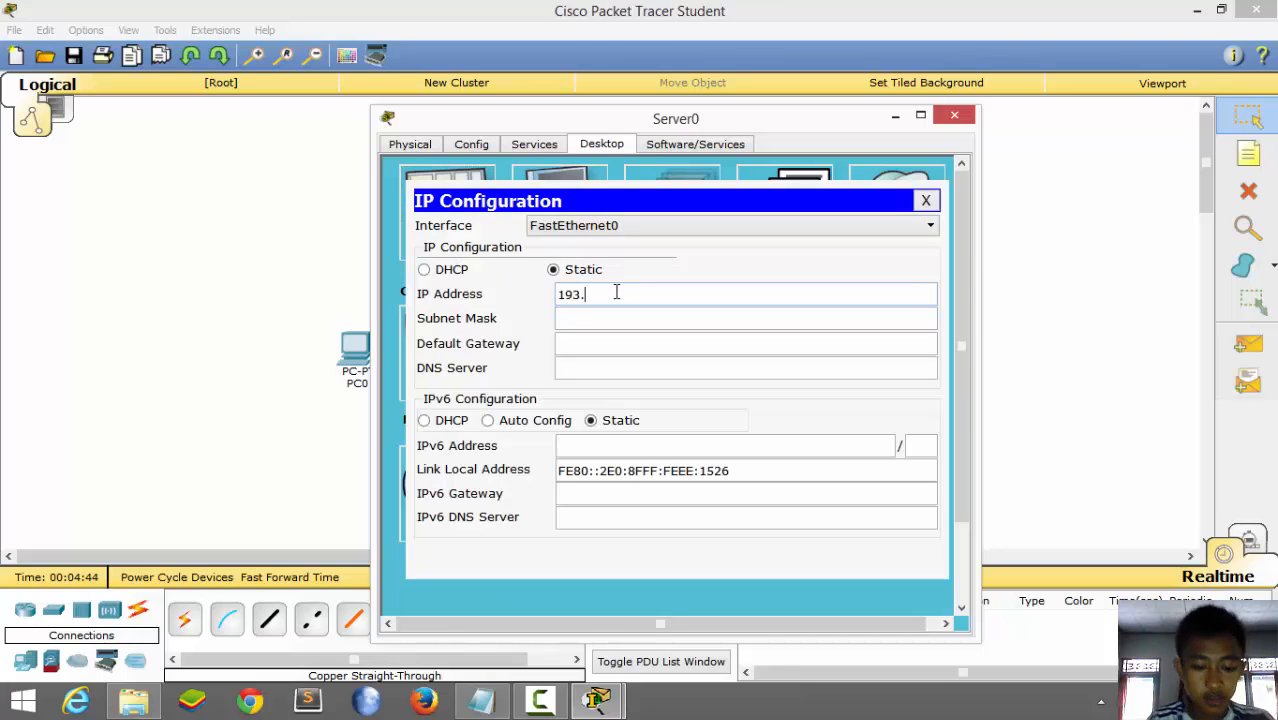
type("70.2")
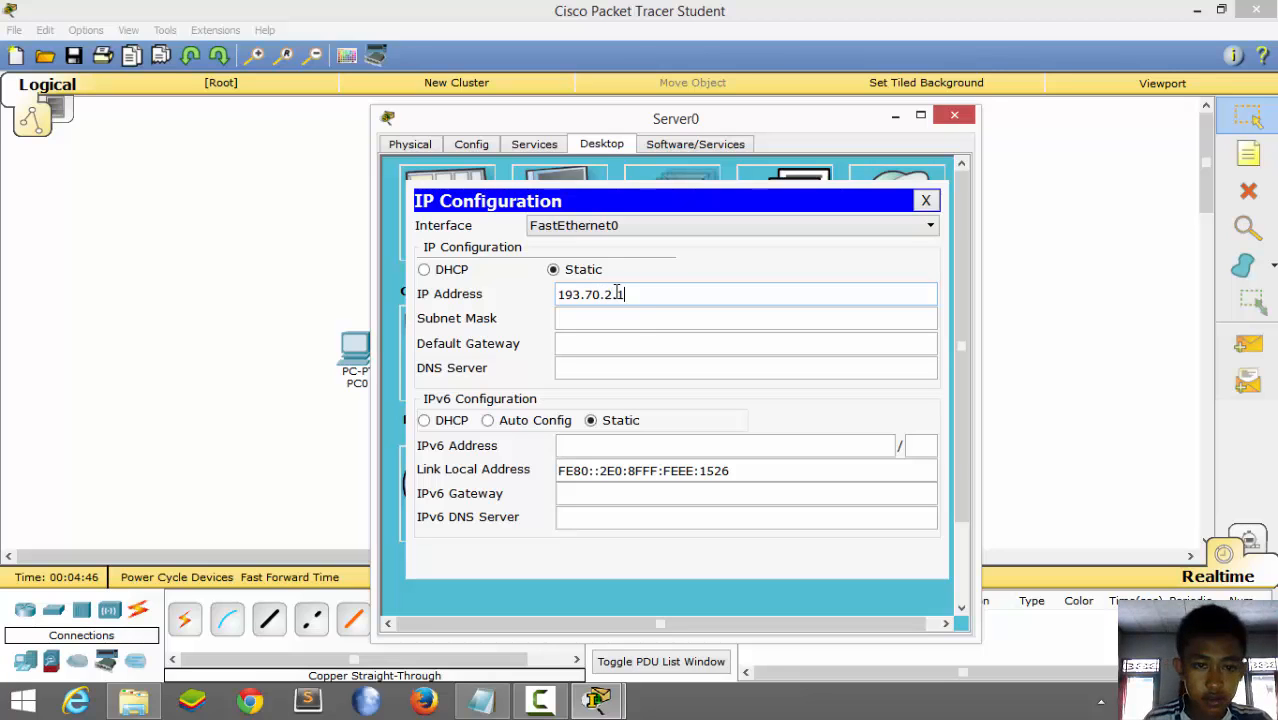
type(".1")
left_click(635, 319)
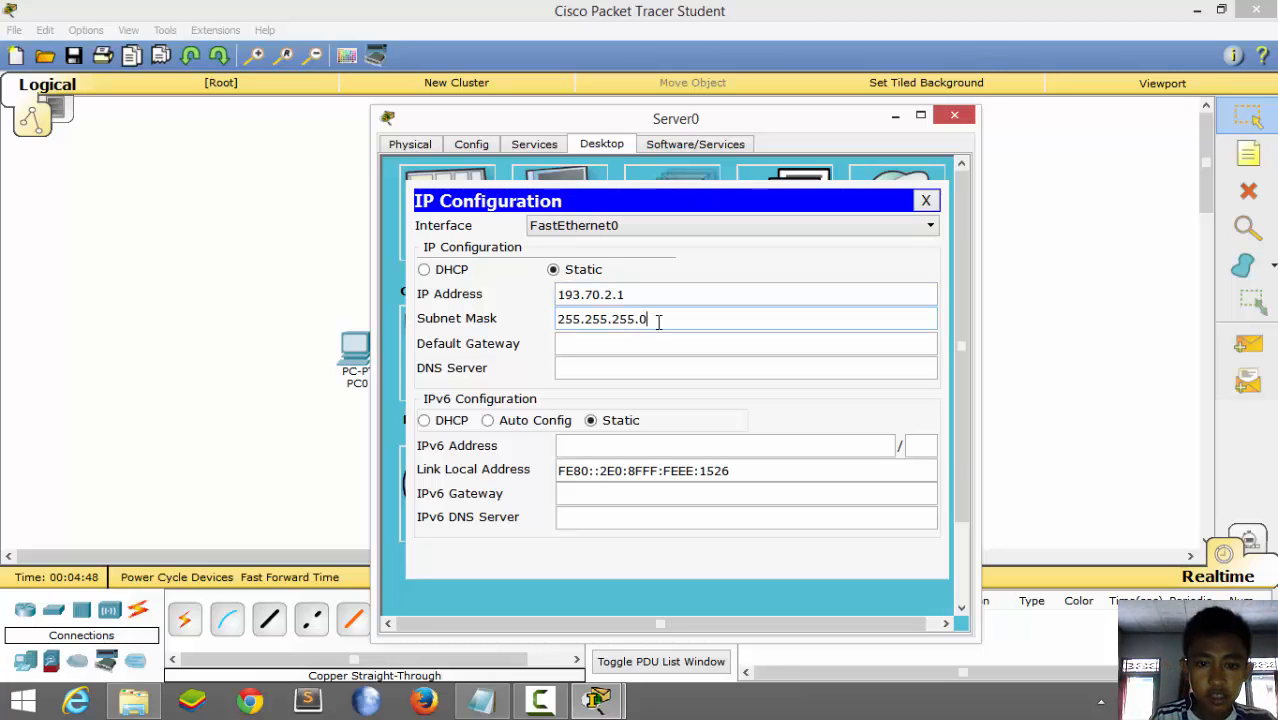
type("248")
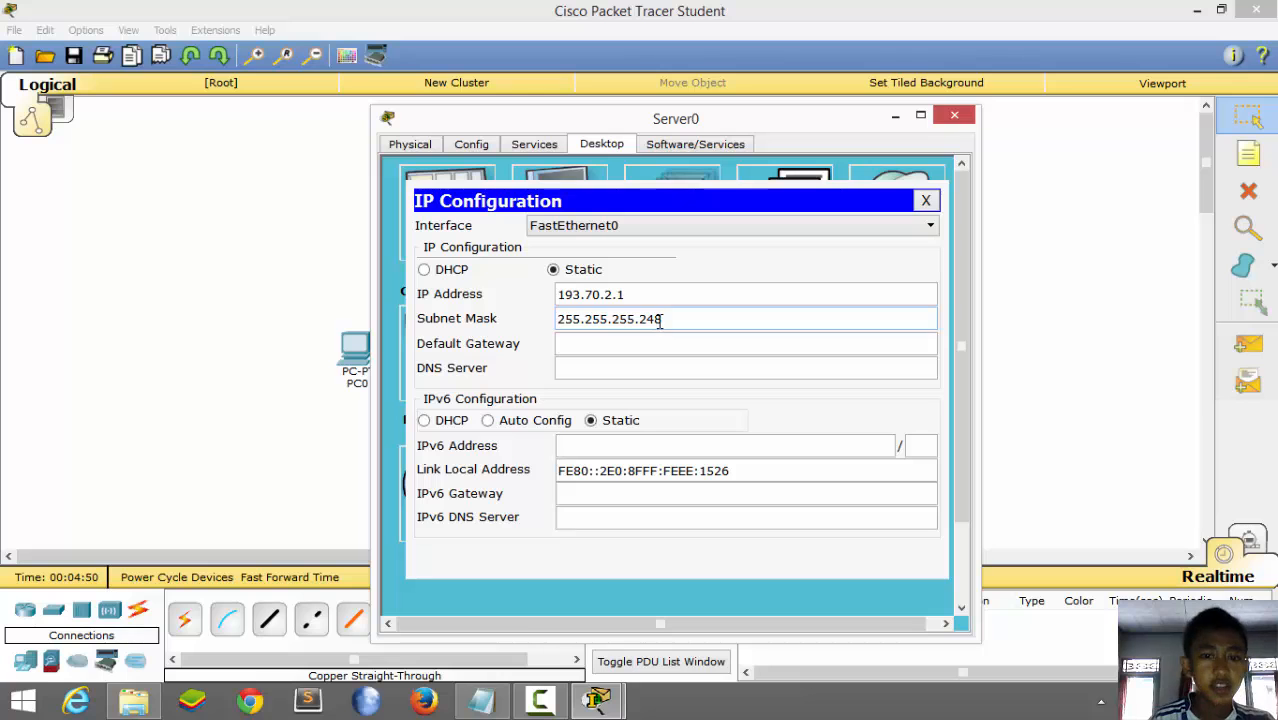
left_click(662, 340)
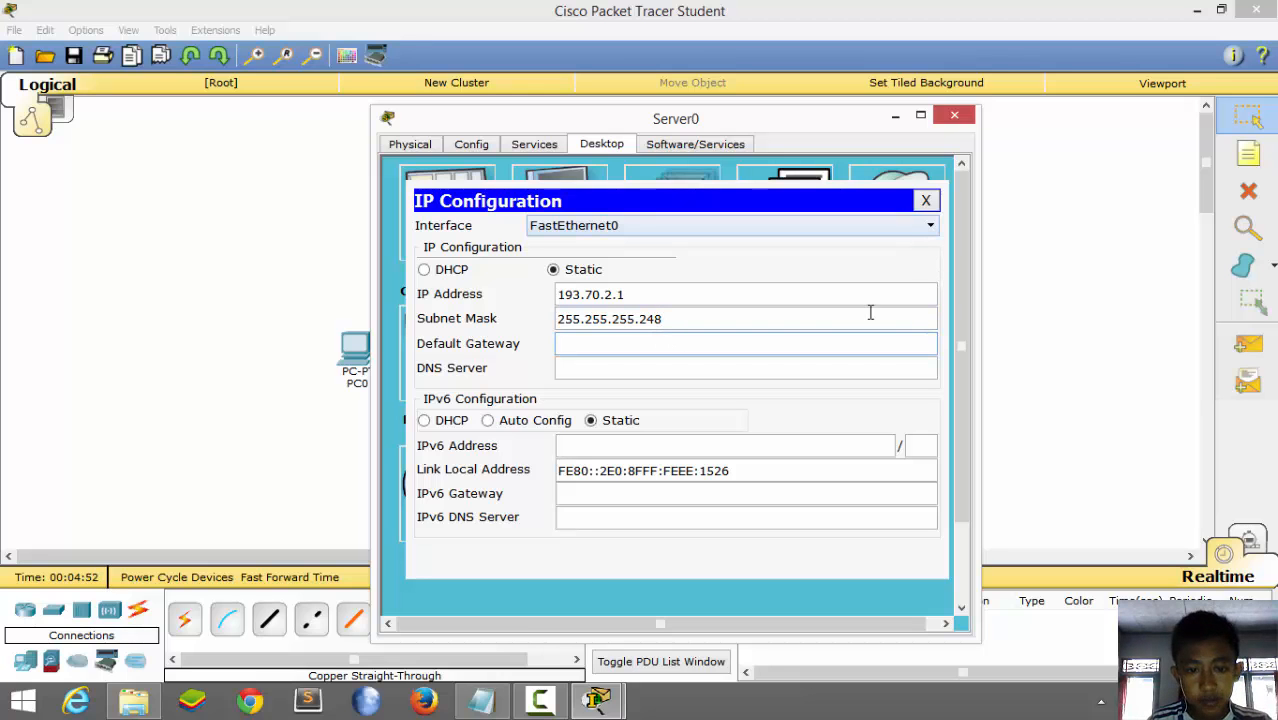
left_click(926, 202)
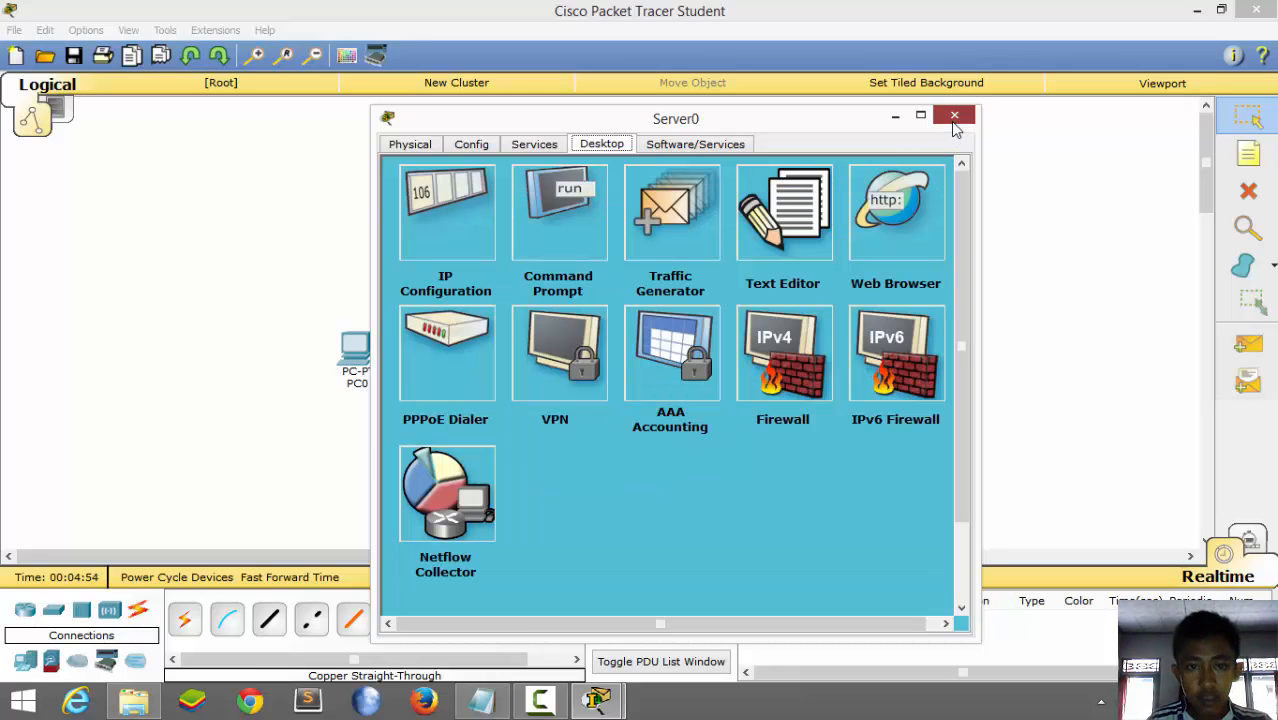
left_click(954, 115)
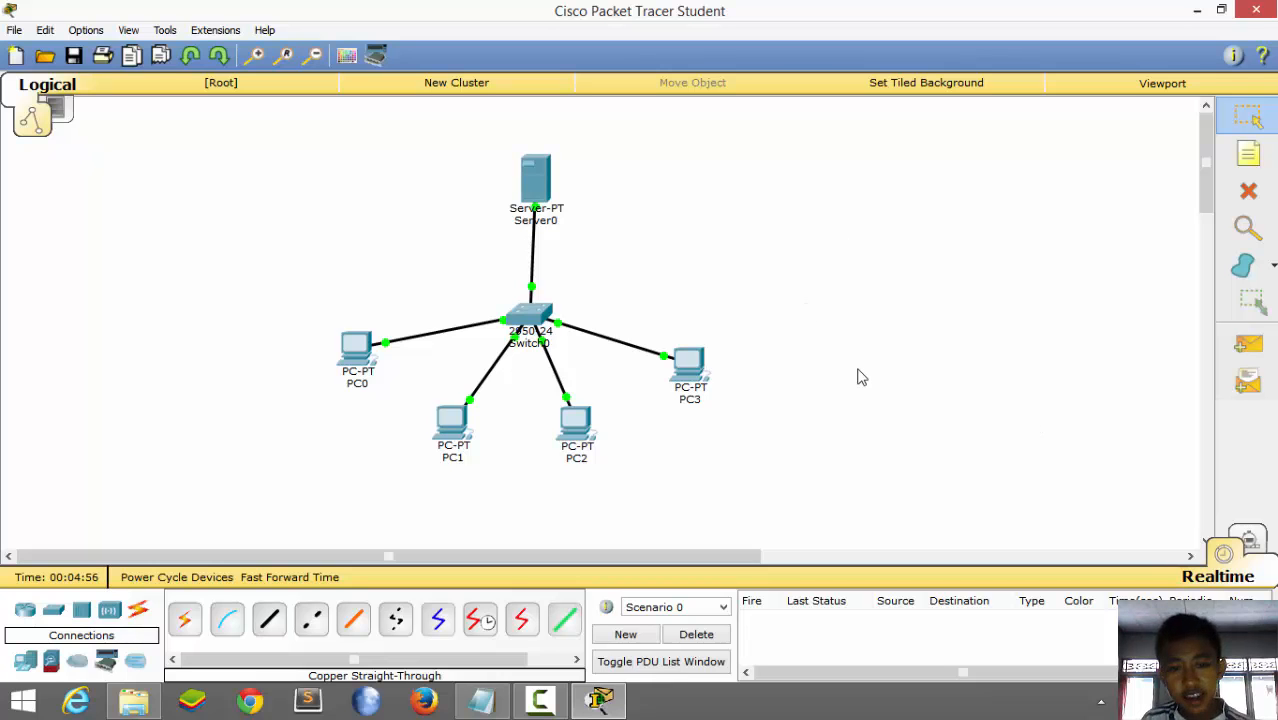
left_click_drag(857, 367, 954, 364)
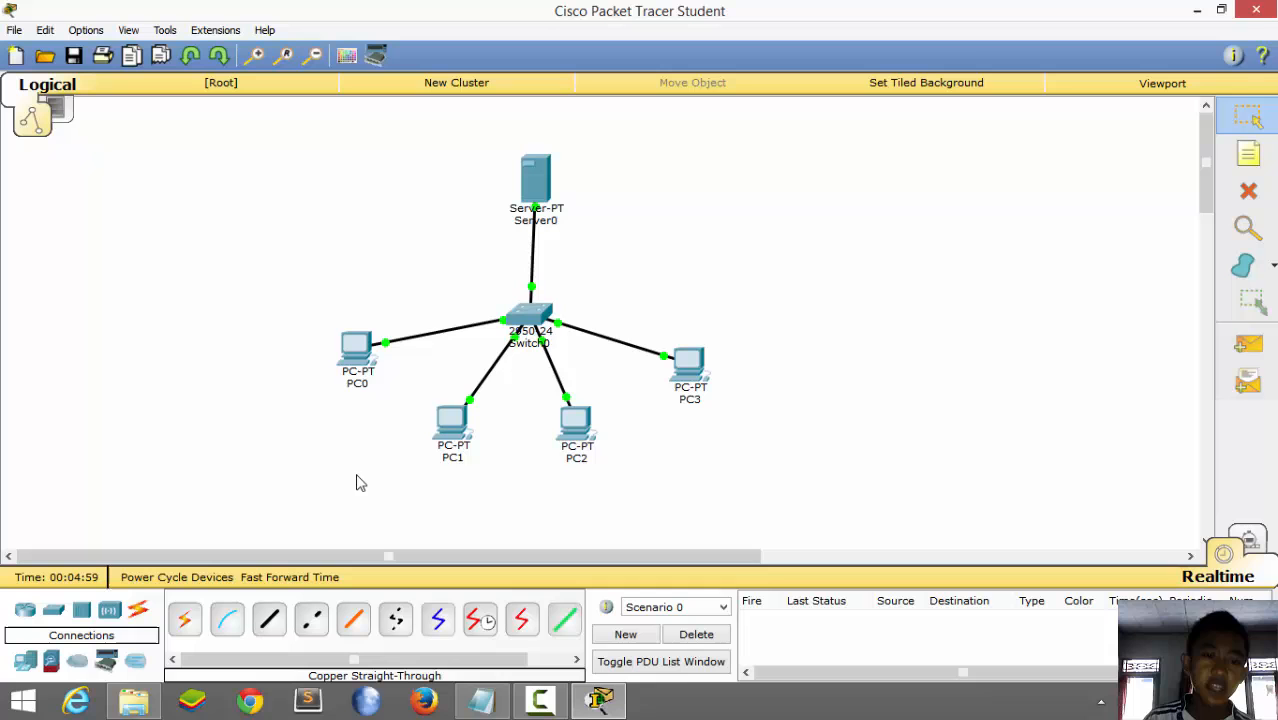
Step: Switch PC0's IP configuration to DHCP so it leases 193.70.2.2 / 255.255.255.248
left_click(345, 365)
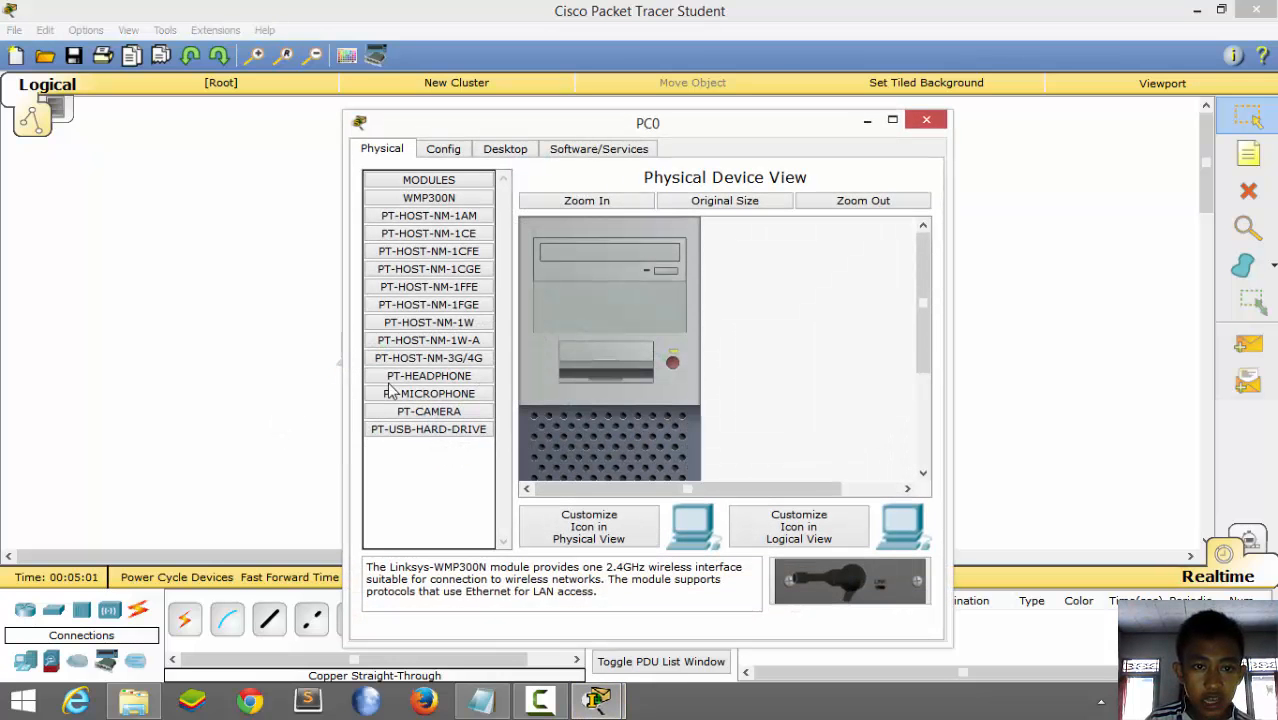
left_click(507, 149)
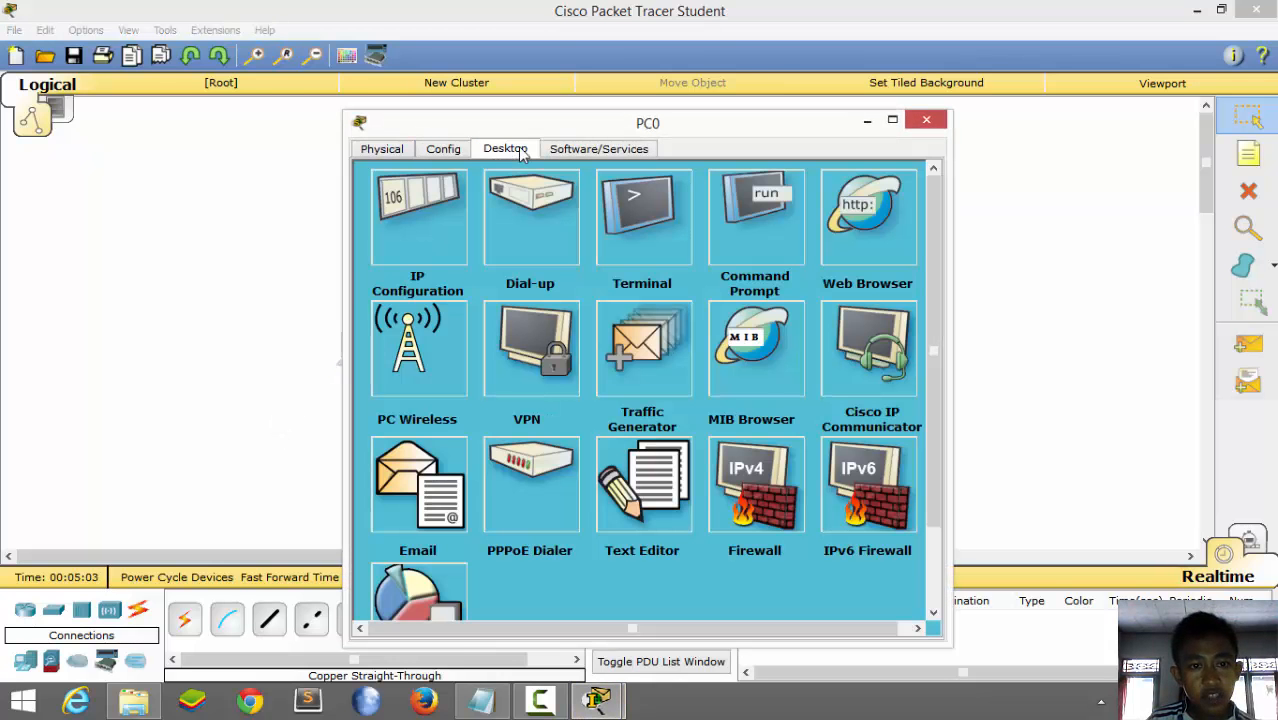
left_click(400, 226)
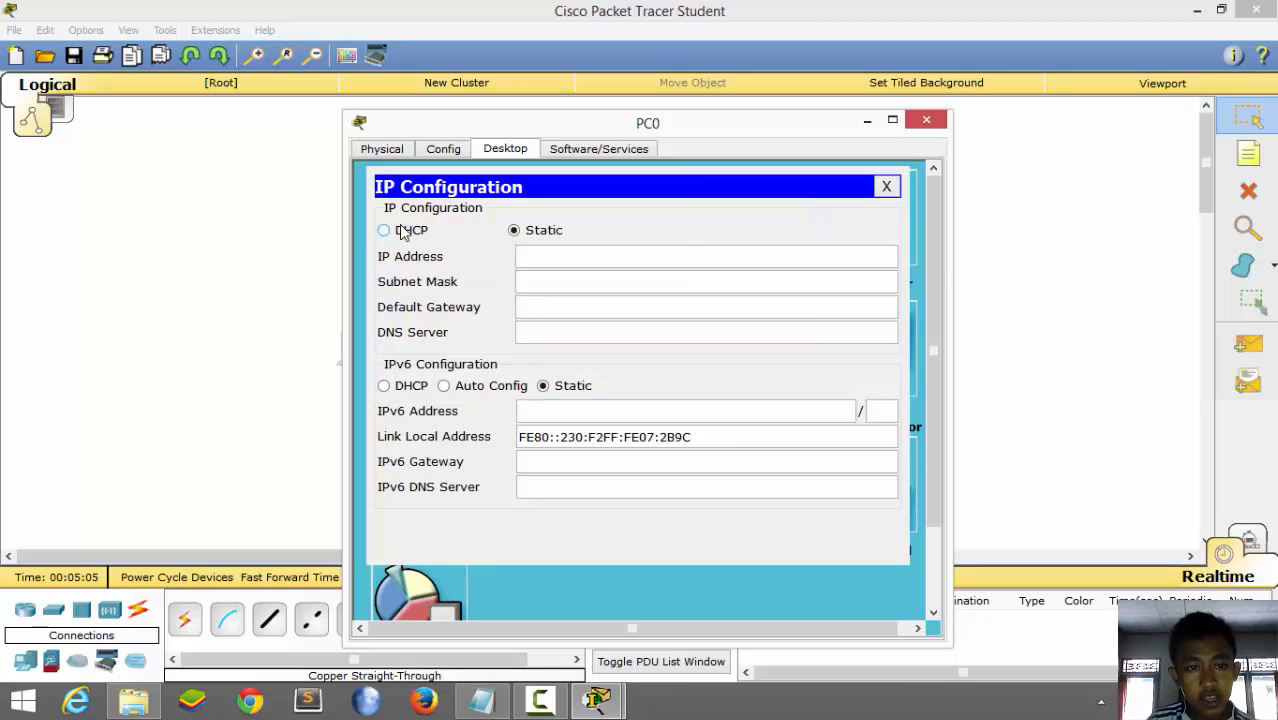
left_click(386, 231)
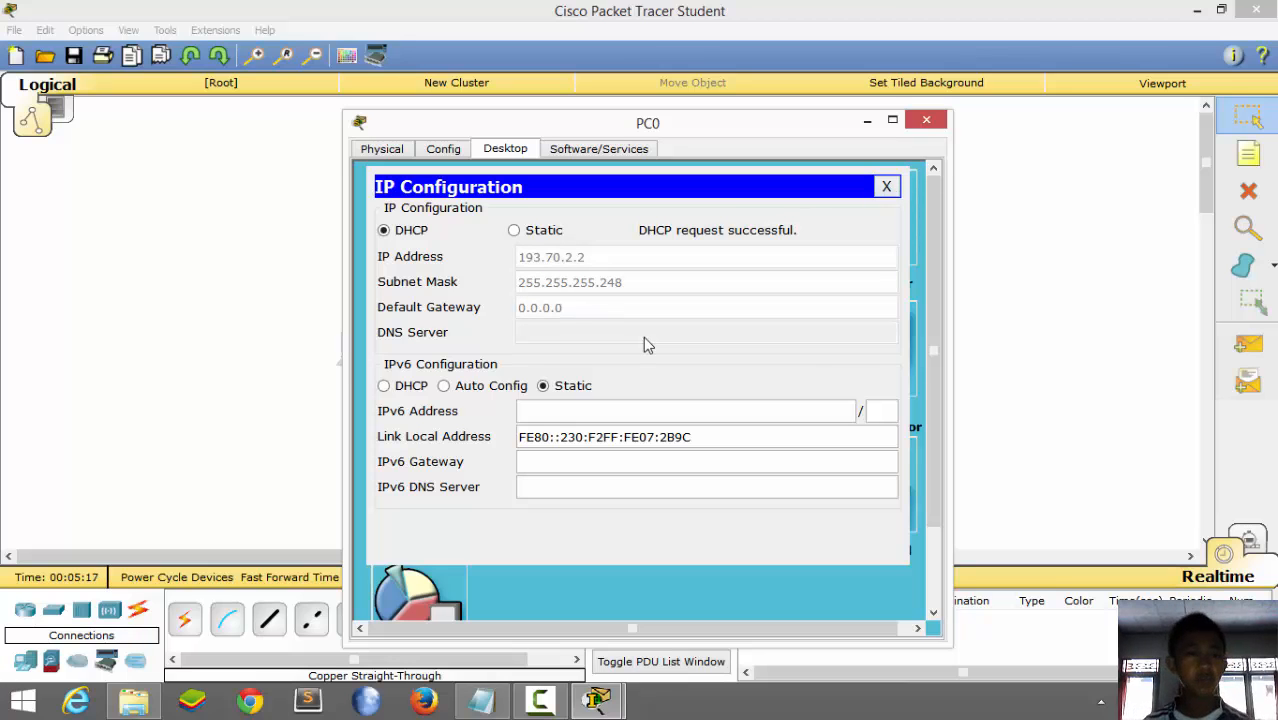
left_click(885, 188)
left_click(918, 128)
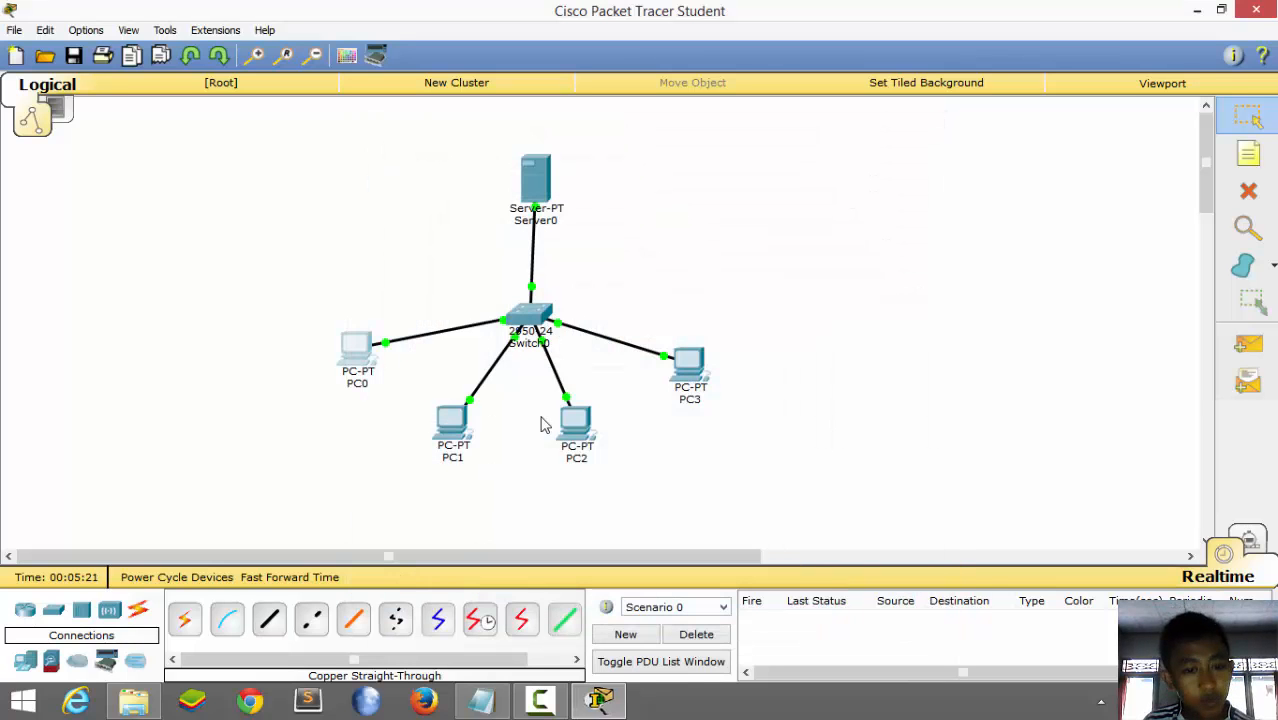
Step: Switch PC1 to DHCP so it receives 193.70.2.3
left_click(442, 432)
left_click(492, 150)
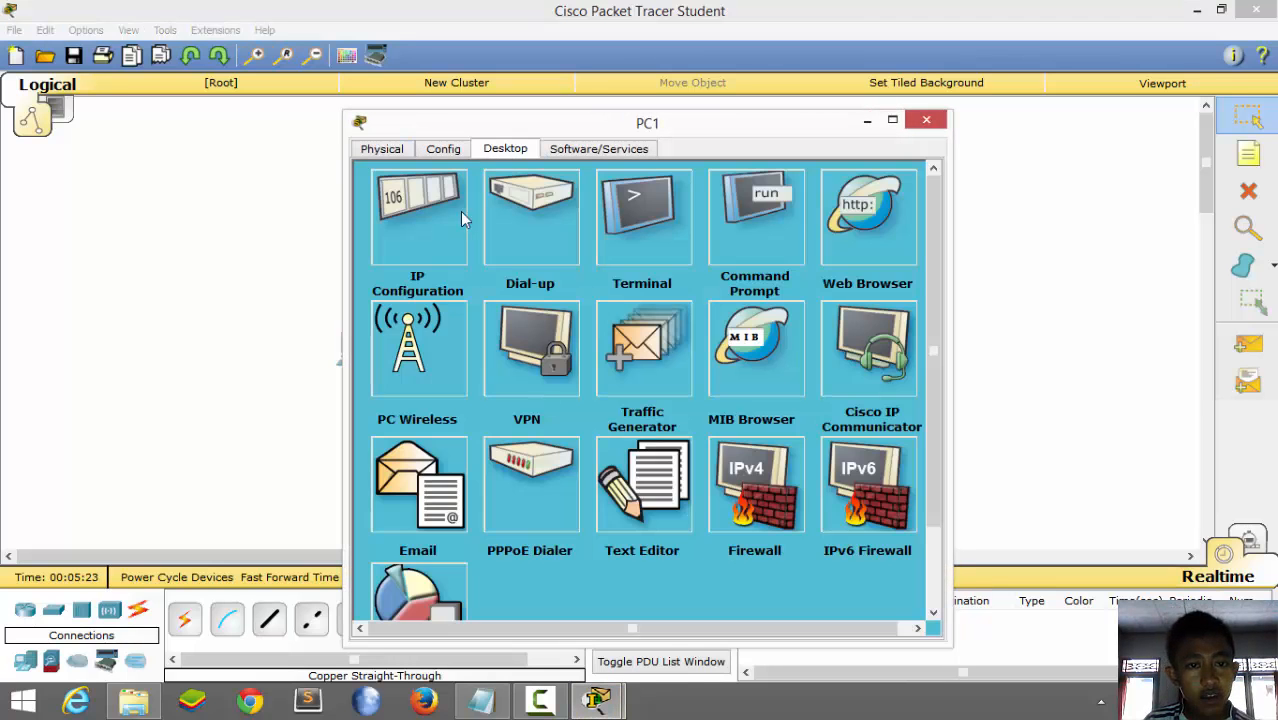
left_click(440, 208)
left_click(386, 232)
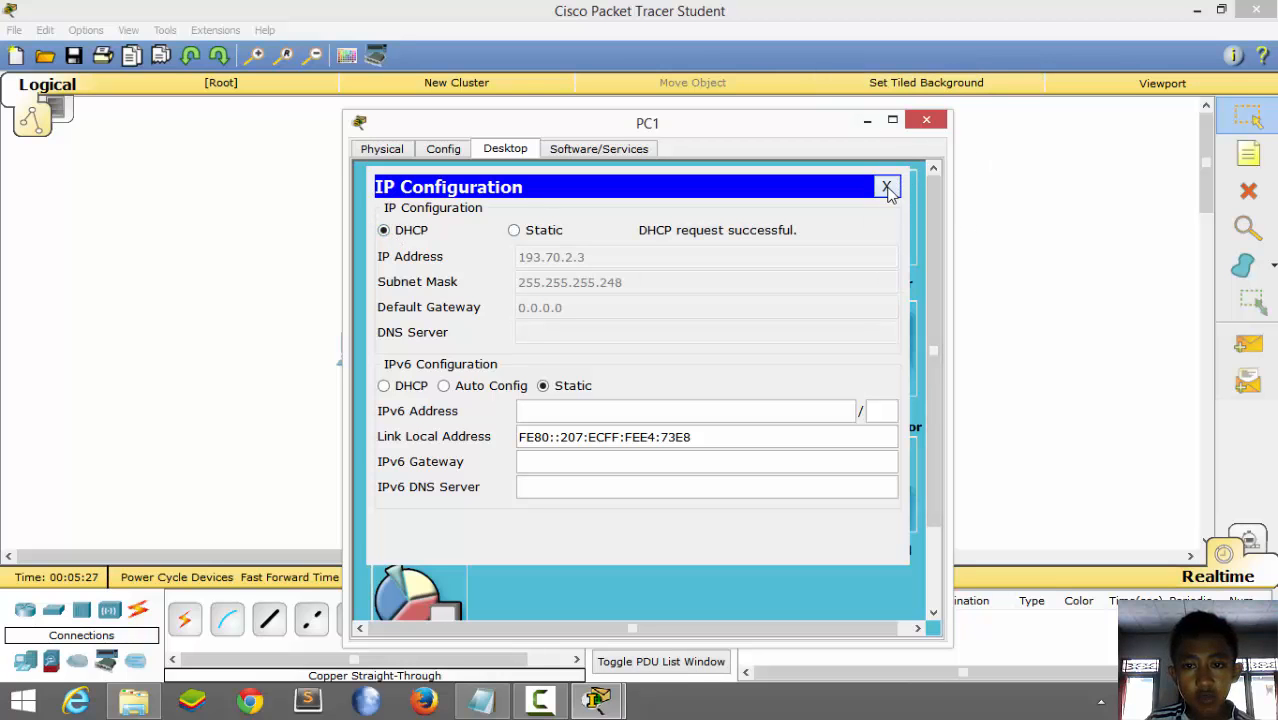
left_click(886, 188)
left_click(924, 120)
Step: Switch PC2 to DHCP so it receives 193.70.2.4
left_click(573, 418)
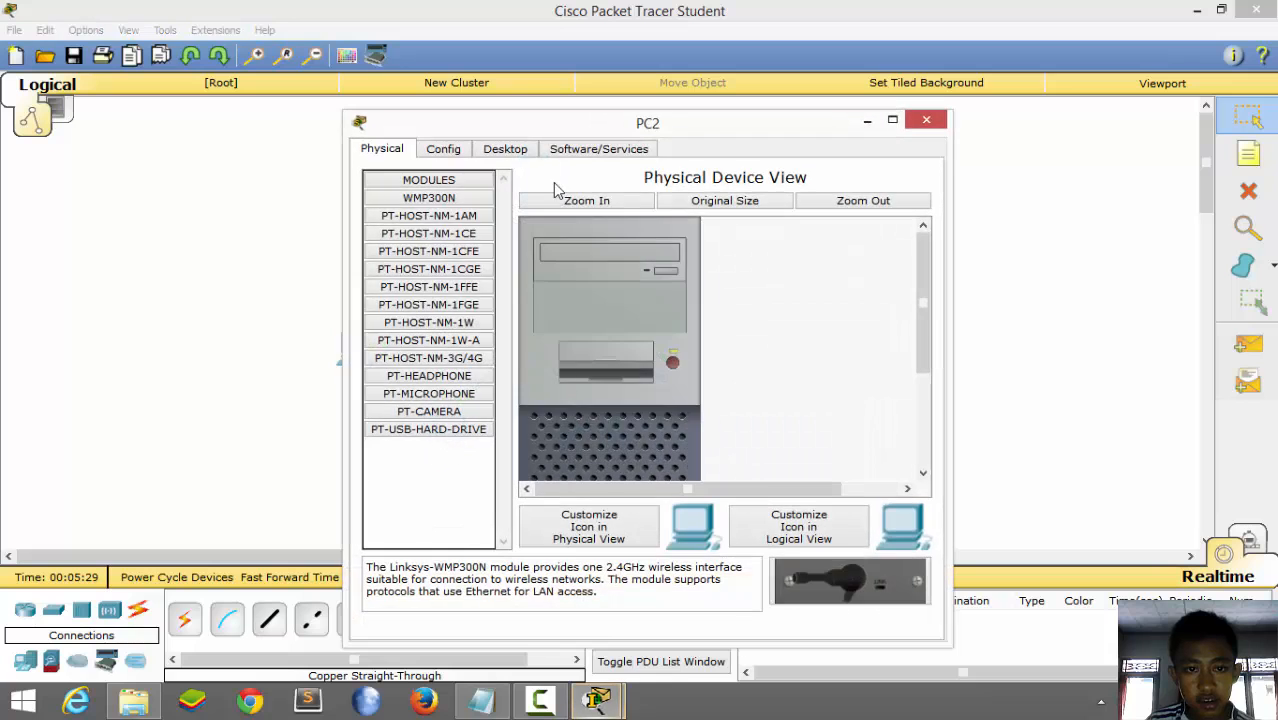
left_click(518, 146)
left_click(418, 226)
left_click(386, 230)
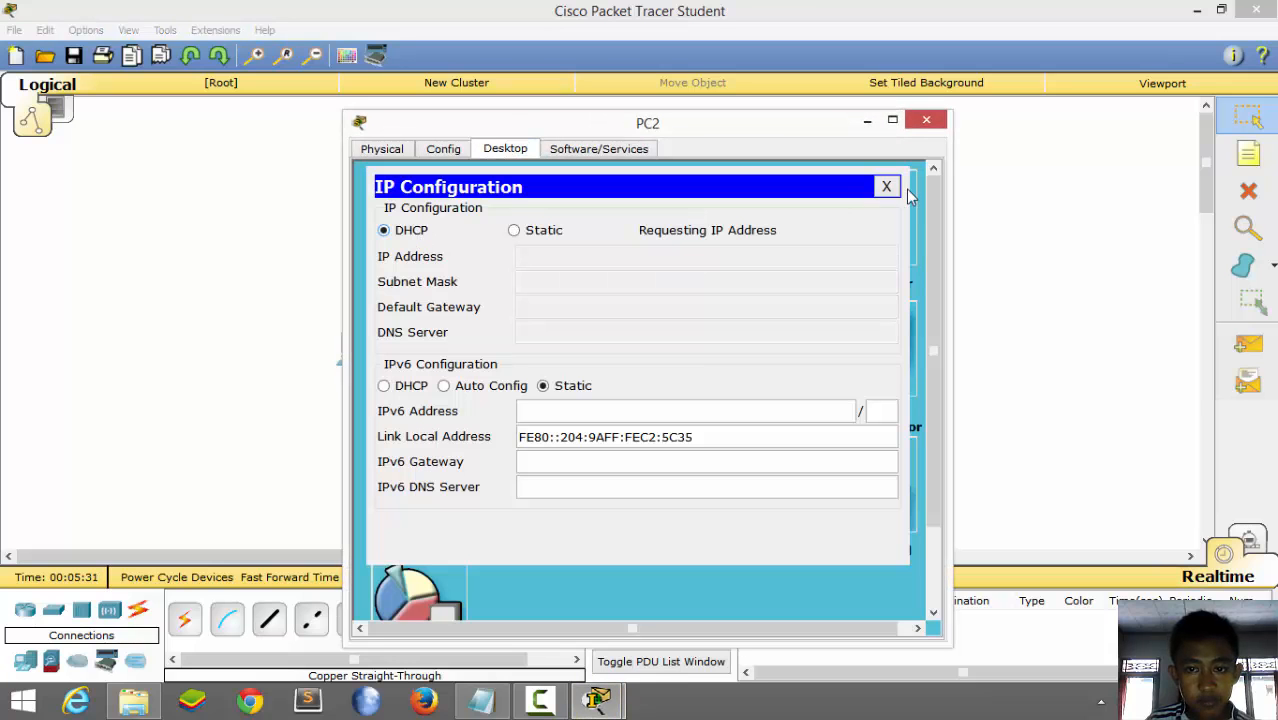
left_click(886, 188)
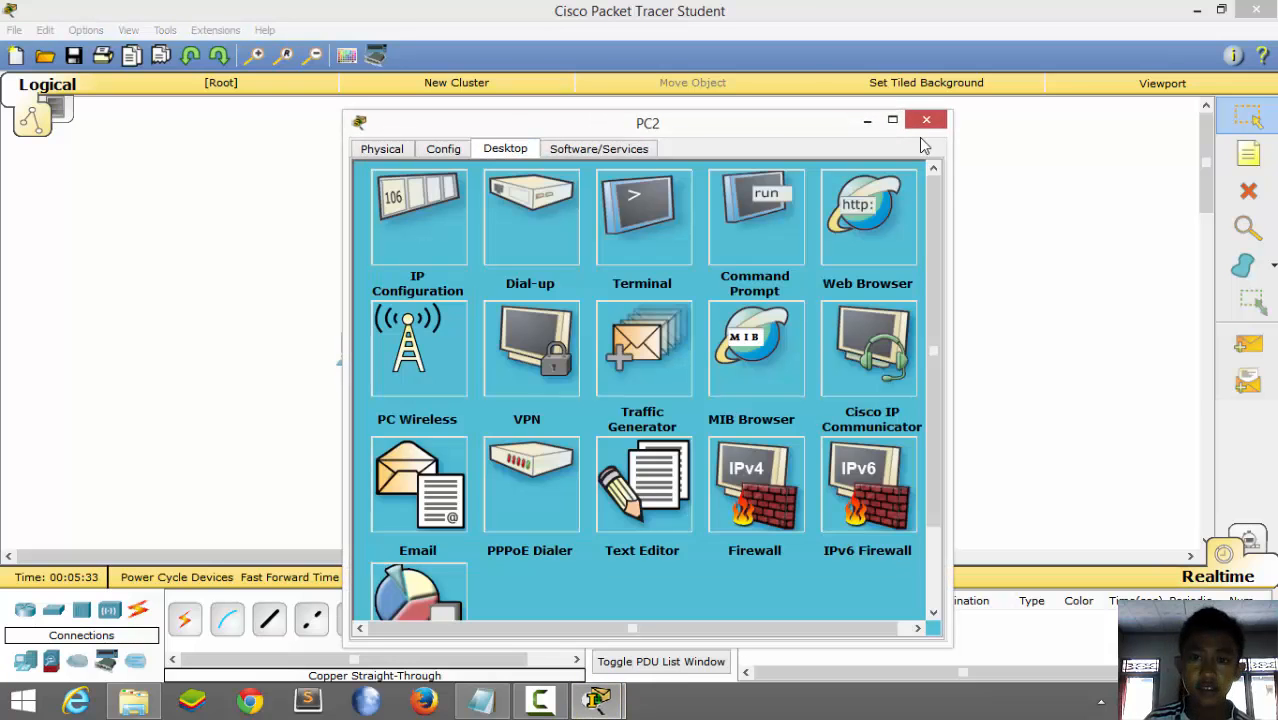
left_click(926, 120)
Step: Switch PC3 to DHCP so it receives 193.70.2.5
left_click(697, 375)
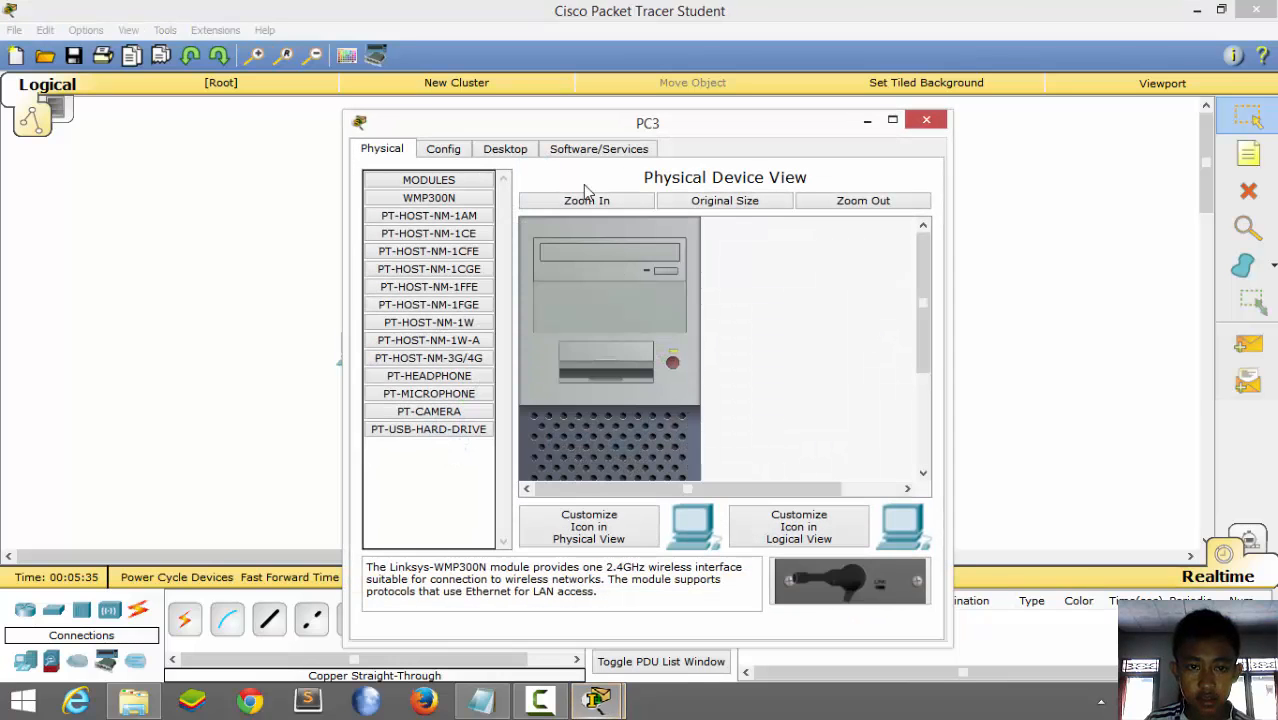
left_click(506, 150)
left_click(420, 208)
left_click(400, 232)
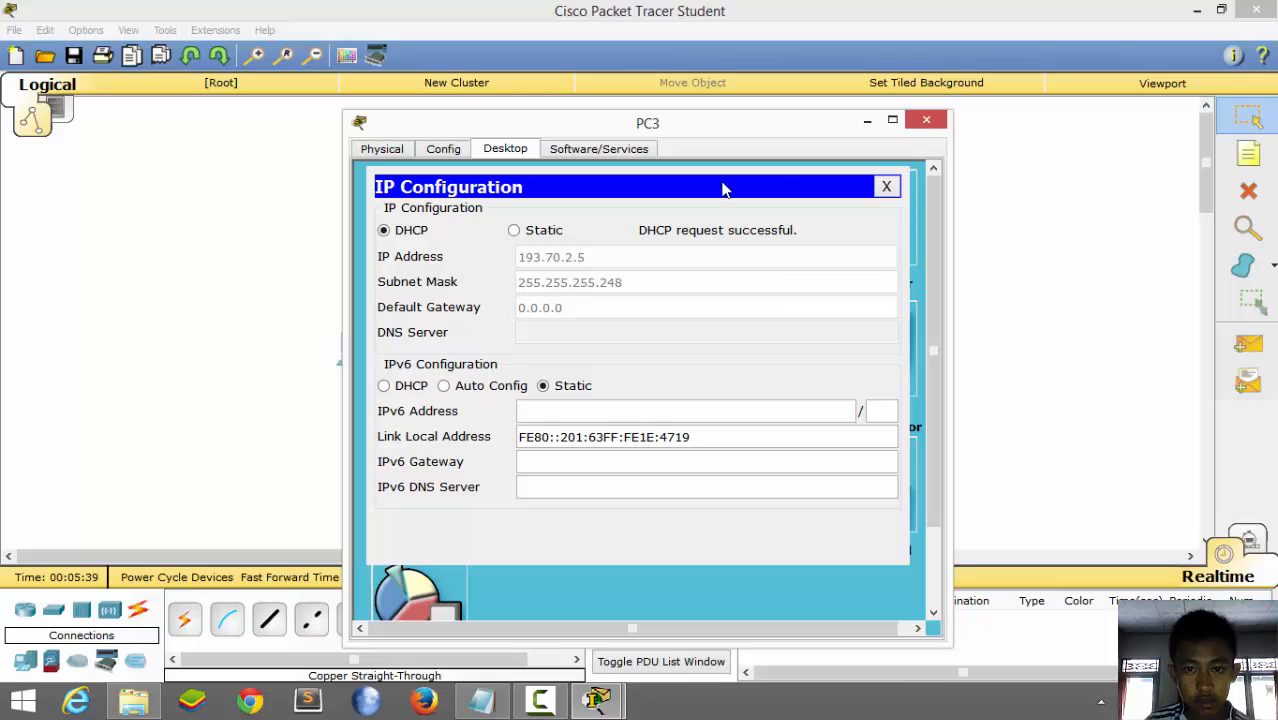
left_click(886, 187)
left_click(924, 117)
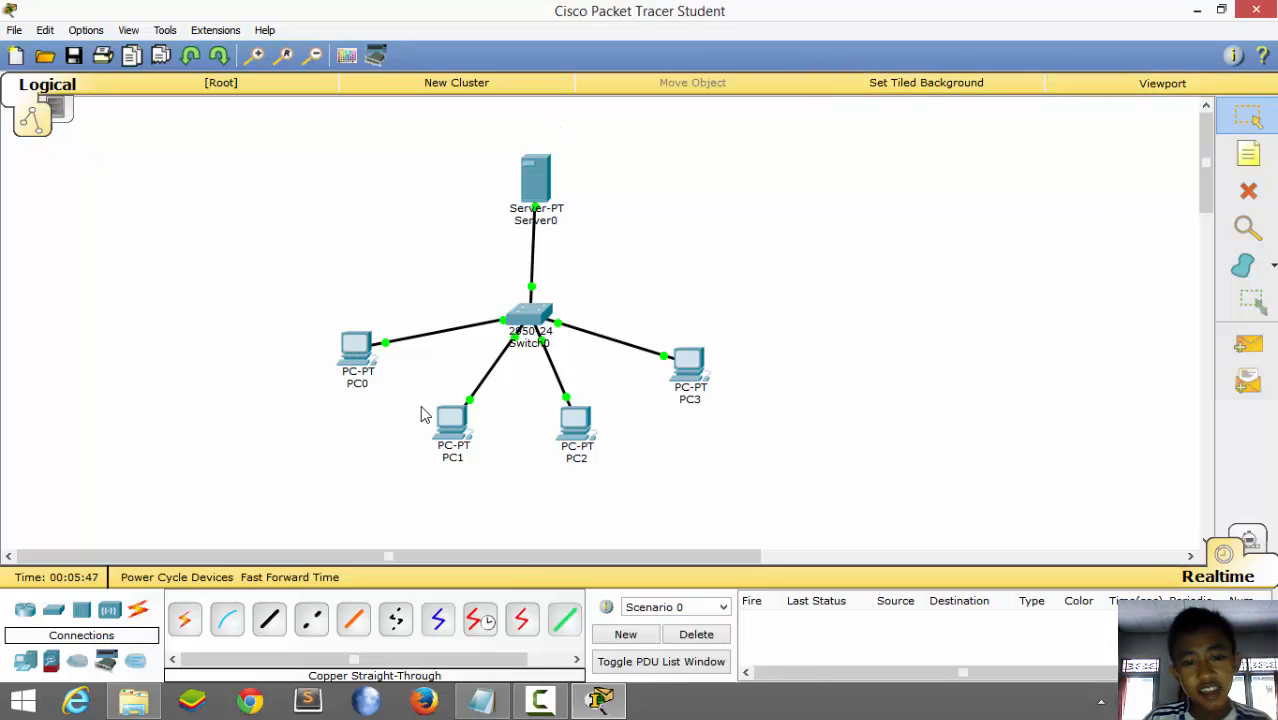
Step: Run ping 193.70.2.5 from PC0's command prompt and check the four replies
left_click(374, 355)
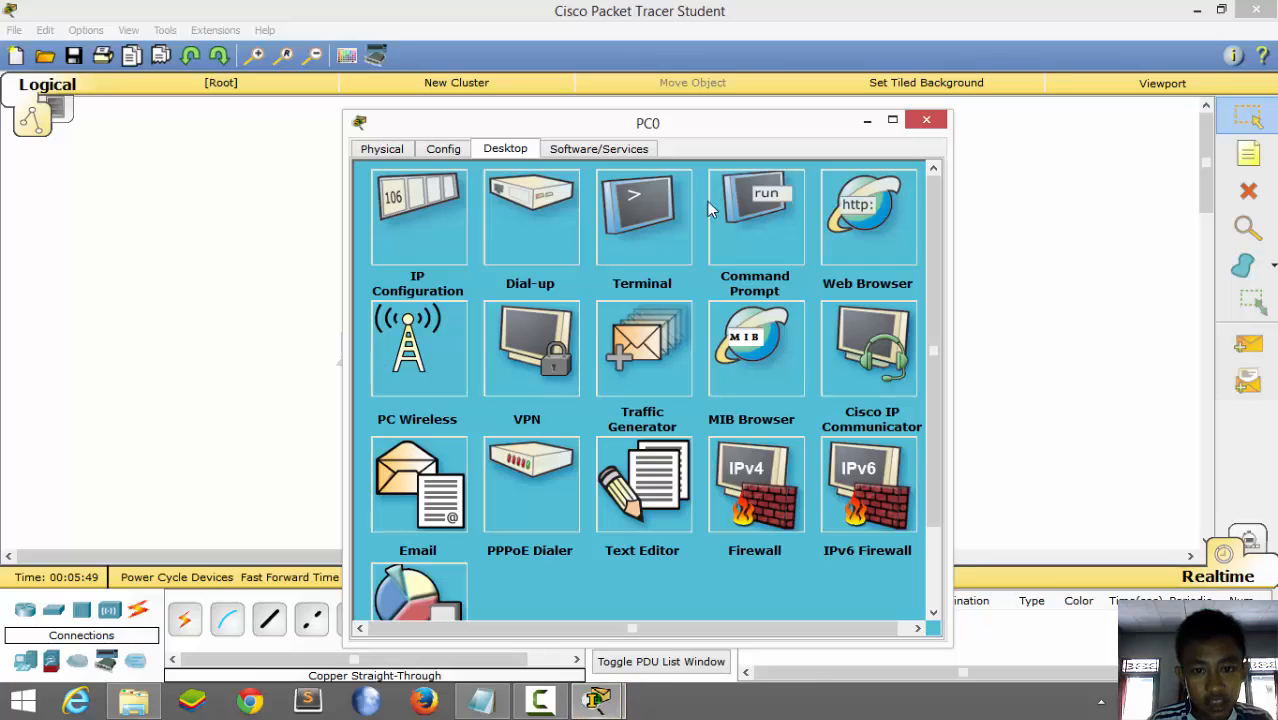
left_click(752, 212)
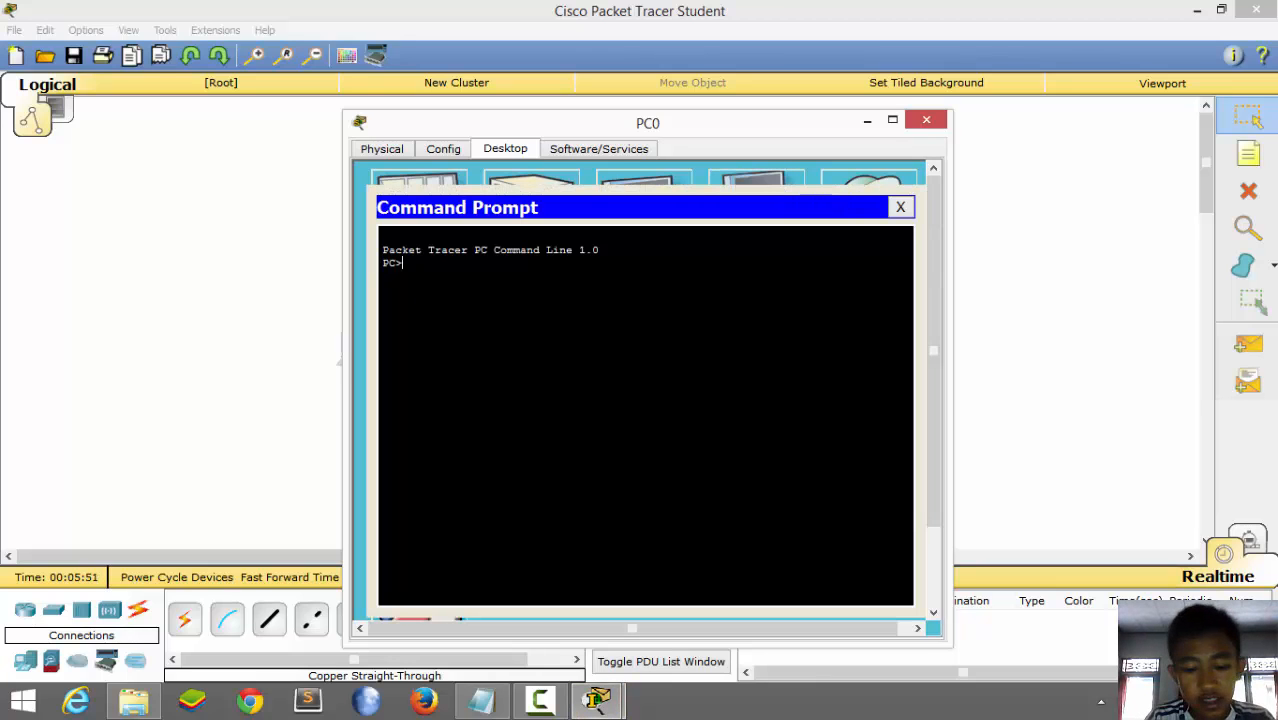
type("ping ")
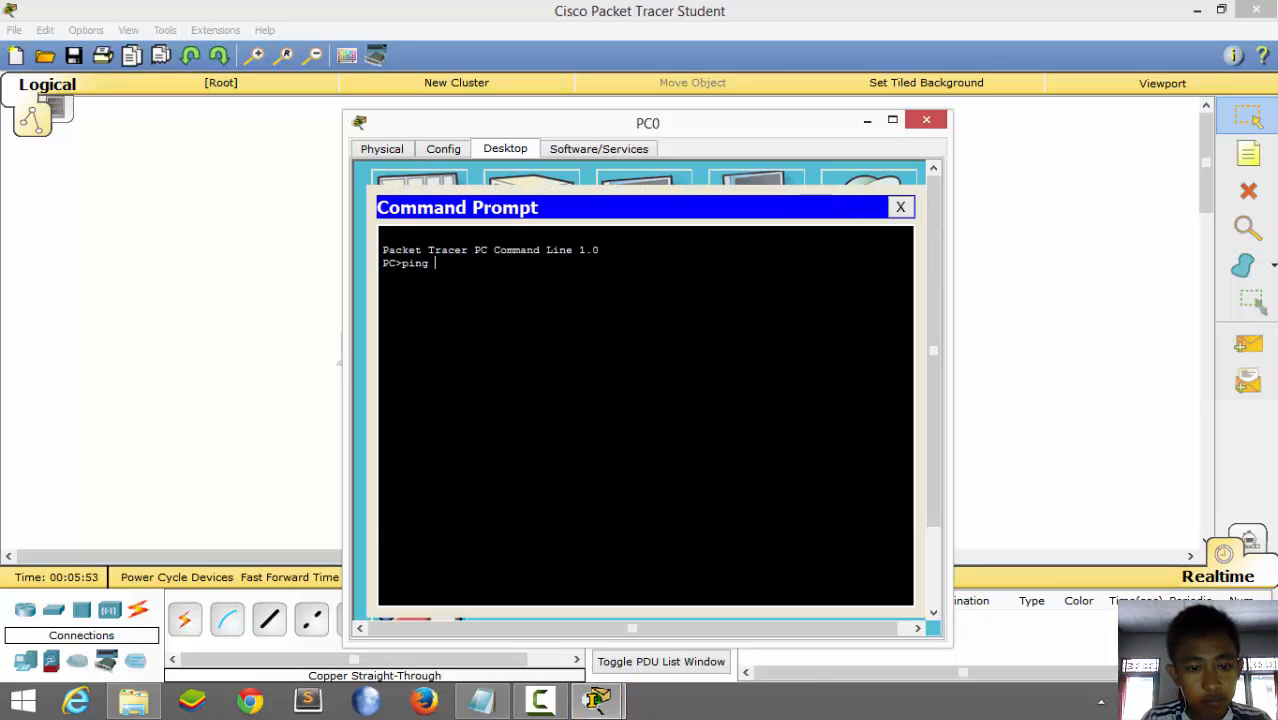
type("193.70.2.5")
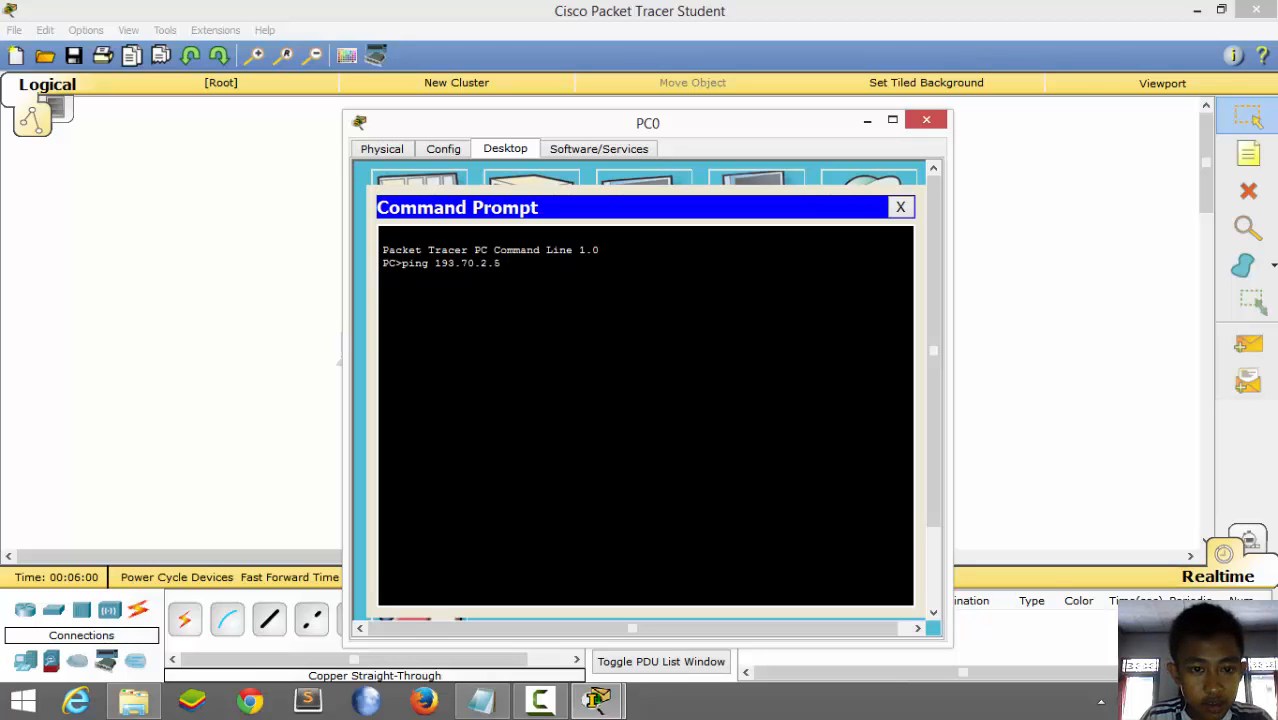
key("Return")
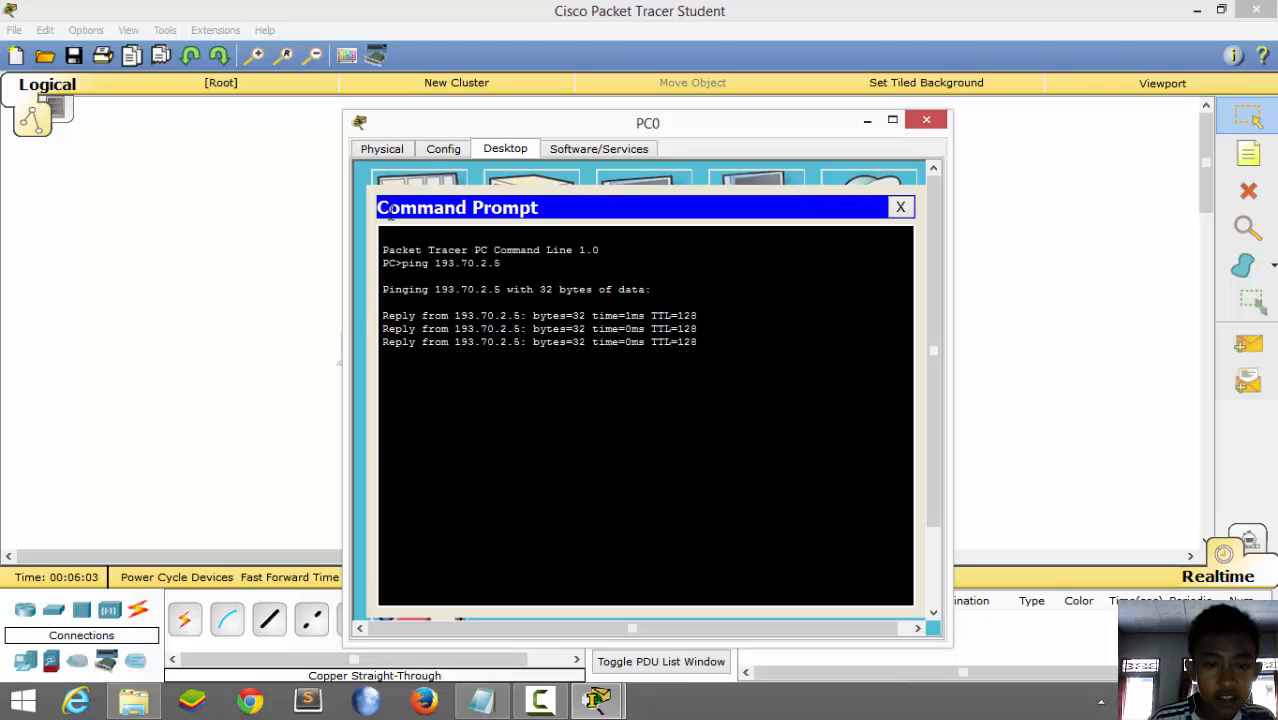
key("ctrl+a")
left_click(403, 447)
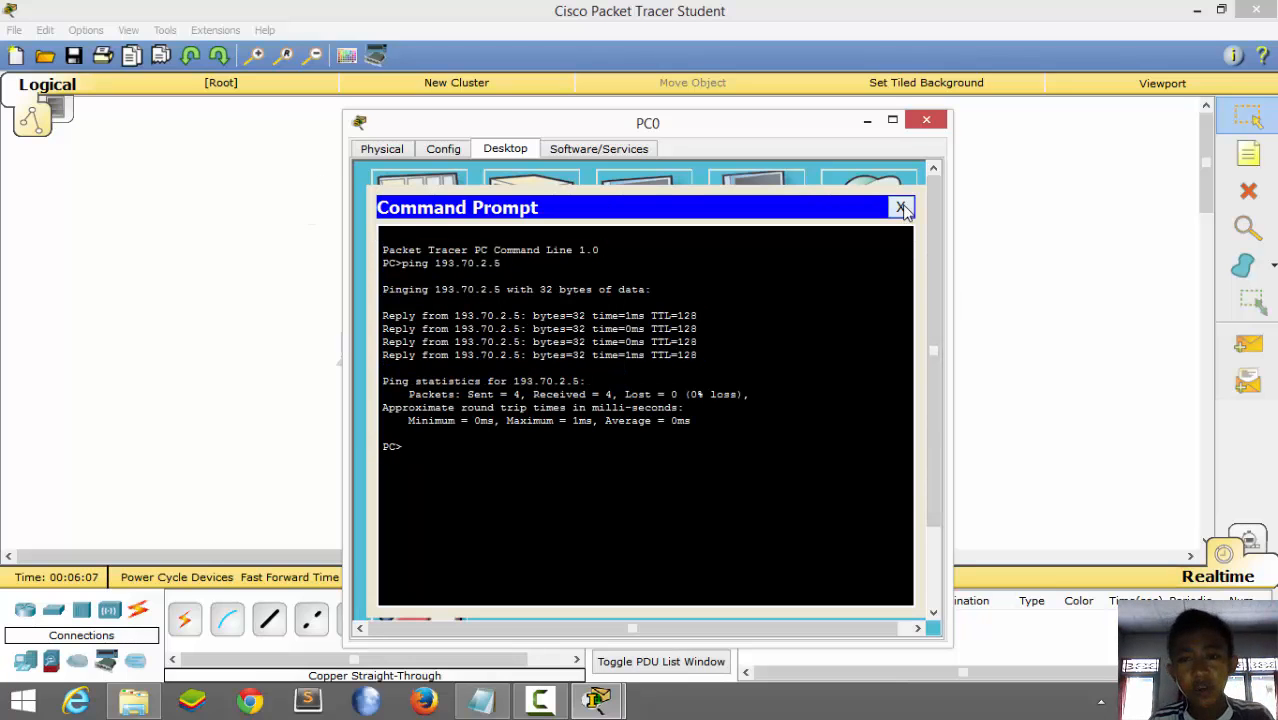
Step: Close PC0's command prompt and window and bring up the Notepad IP notes
left_click(901, 208)
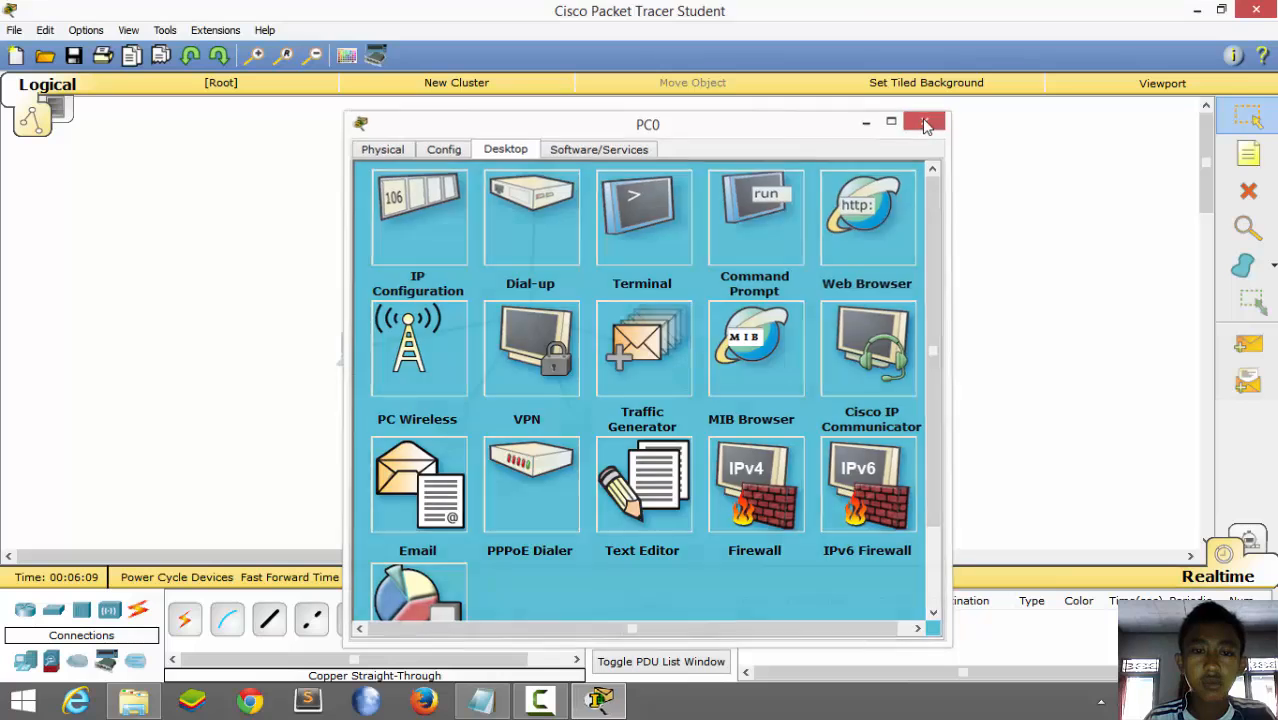
left_click(926, 122)
left_click_drag(882, 463, 545, 516)
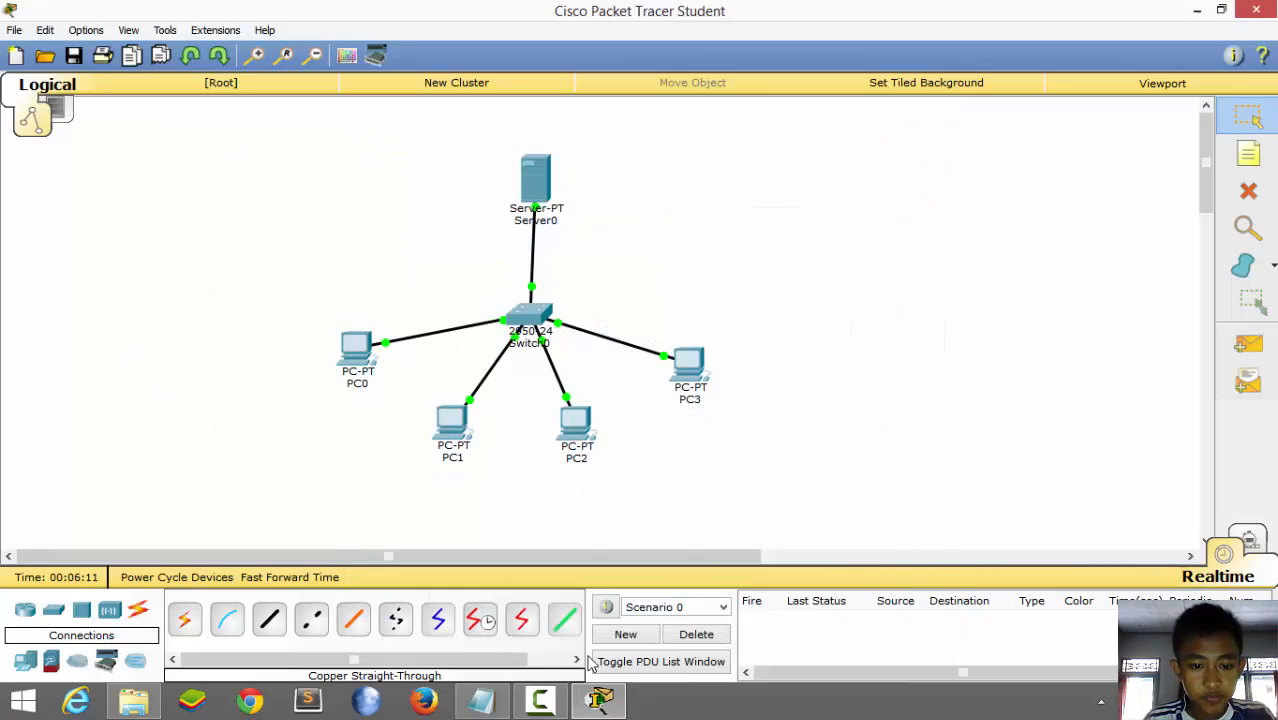
left_click(540, 700)
Step: Type TERIMAKASIH on a new line below the Notepad notes, then minimize Notepad
left_click(482, 700)
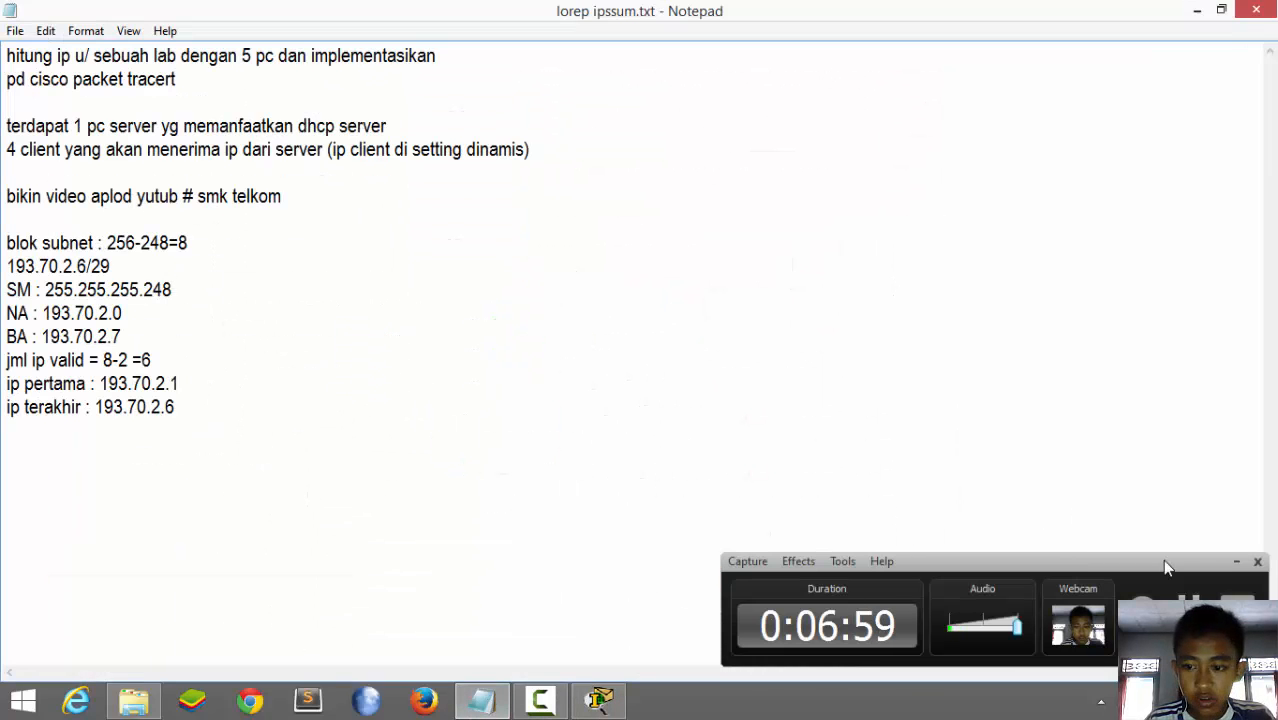
left_click(1232, 563)
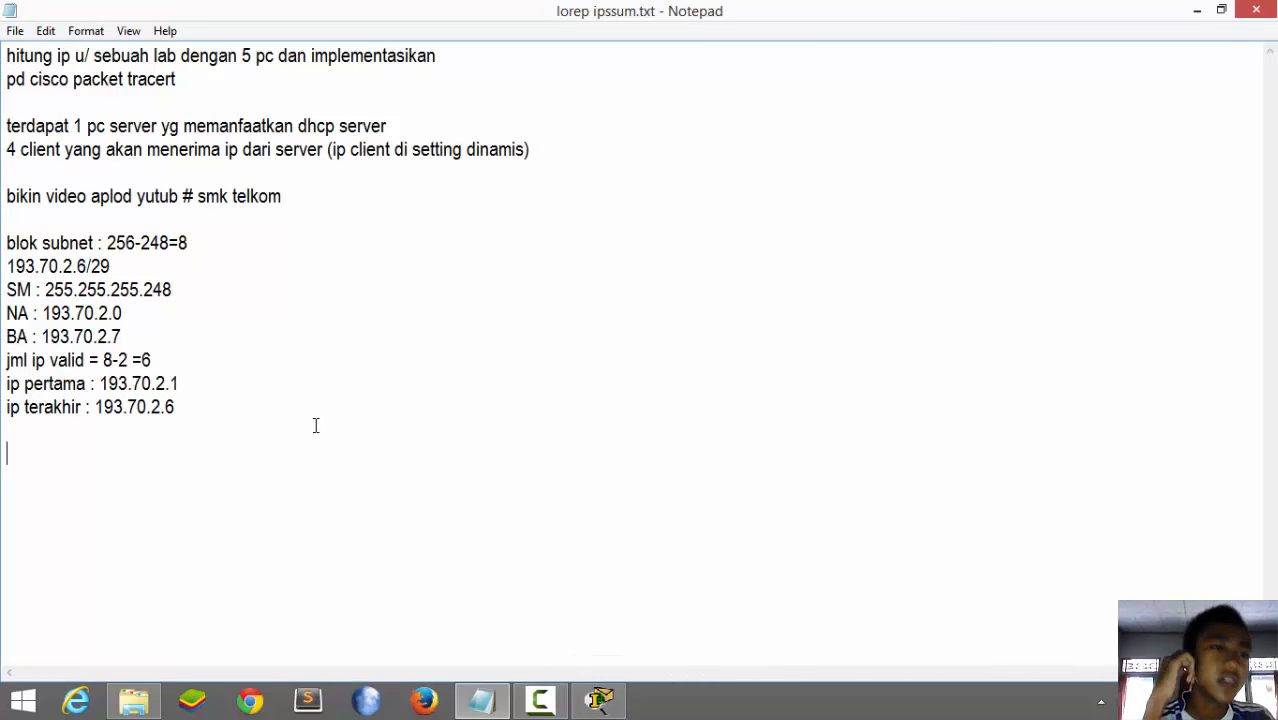
type("TER")
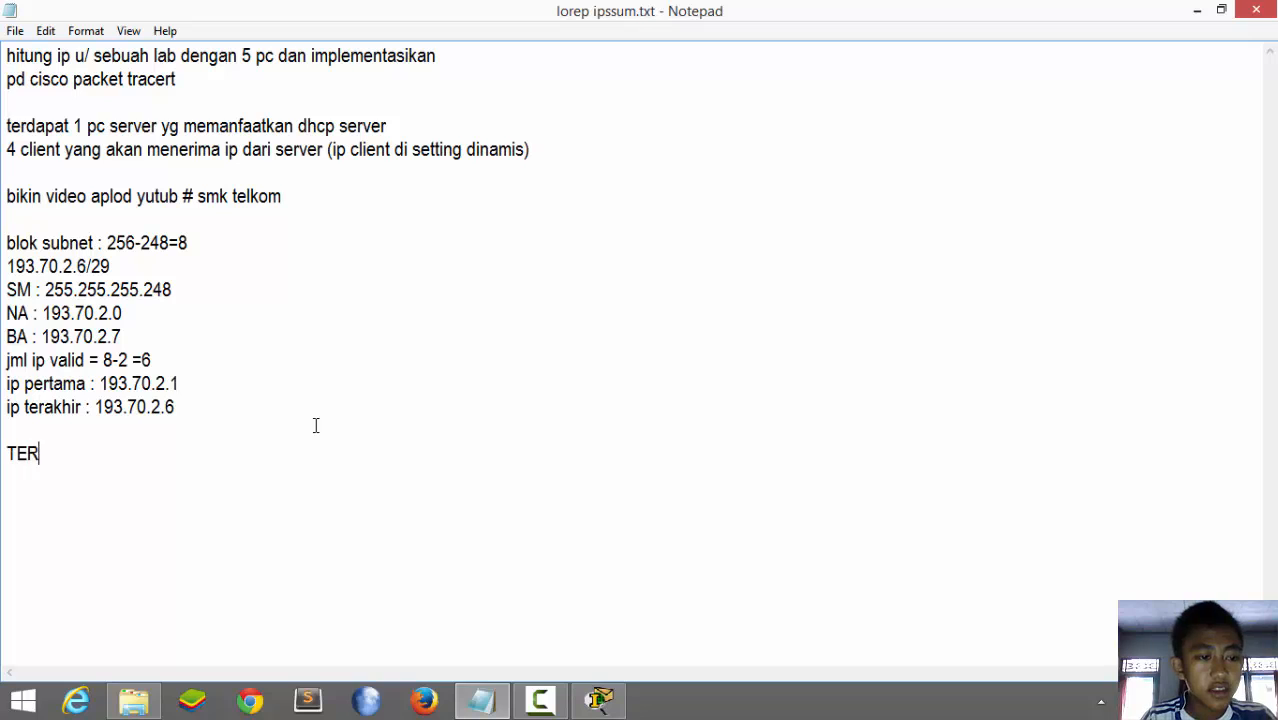
type("IMAKAsih")
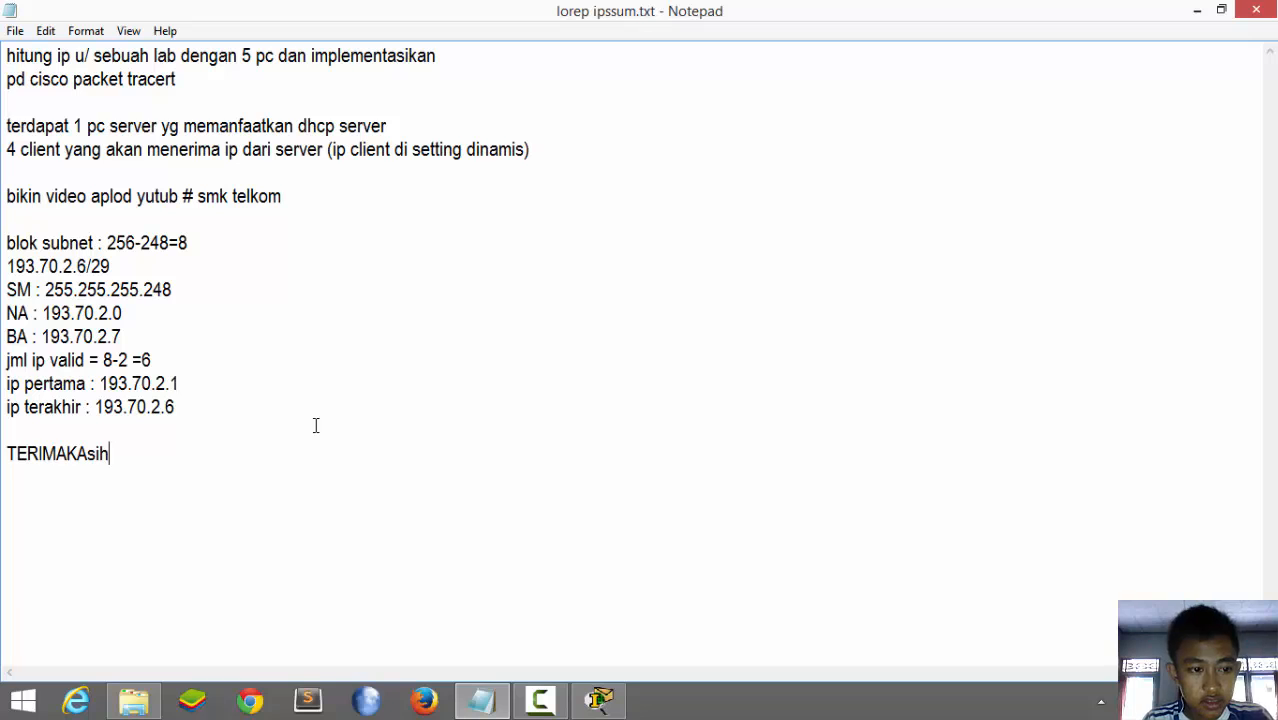
key("BackSpace")
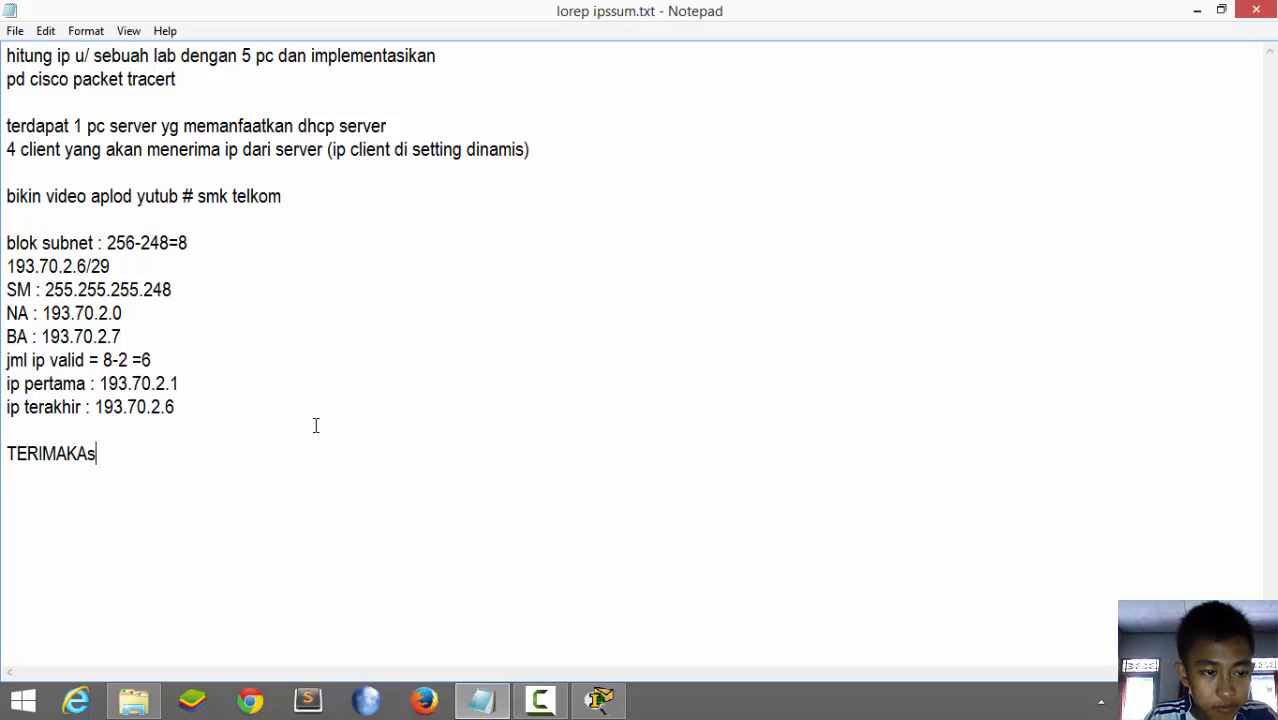
type("IH")
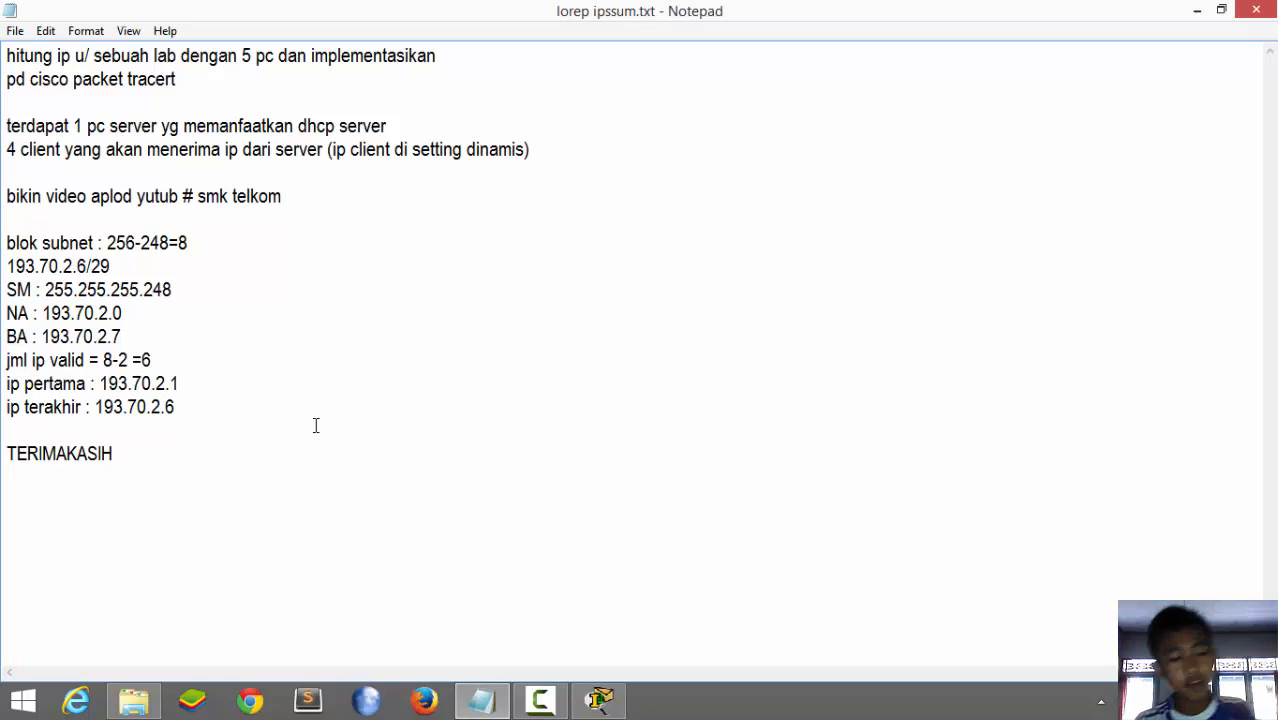
left_click(1196, 9)
left_click(600, 703)
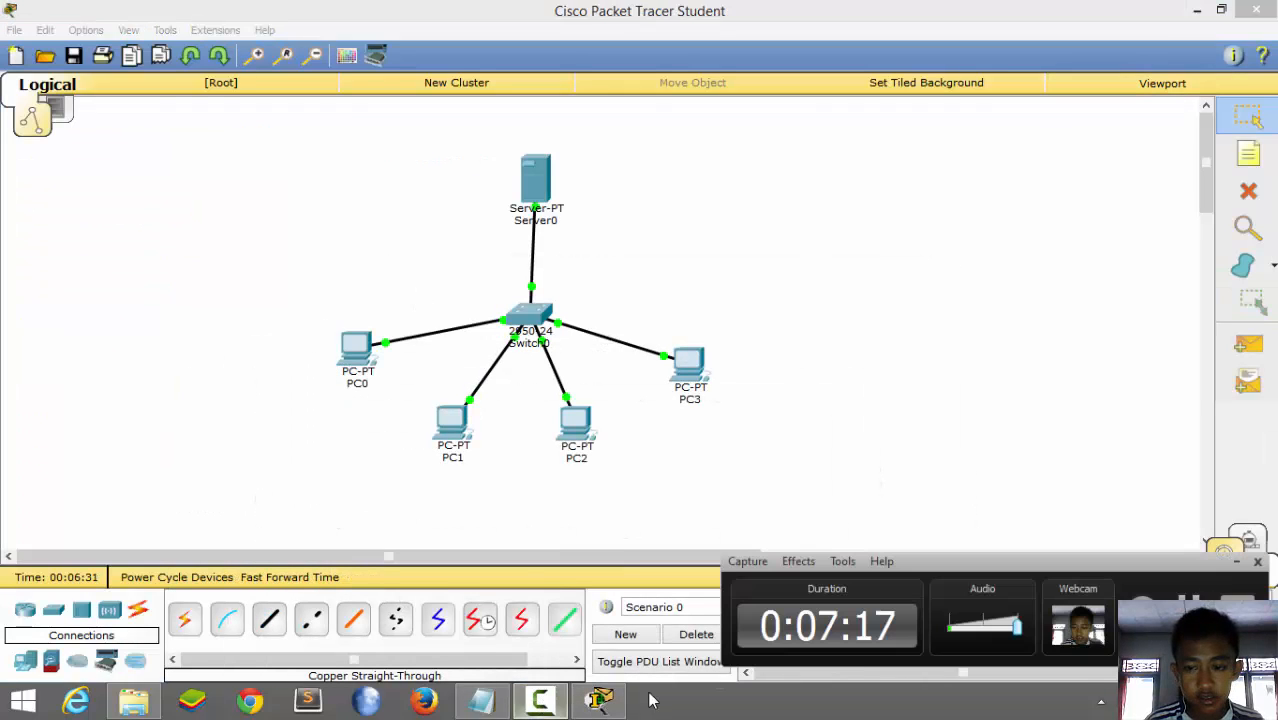